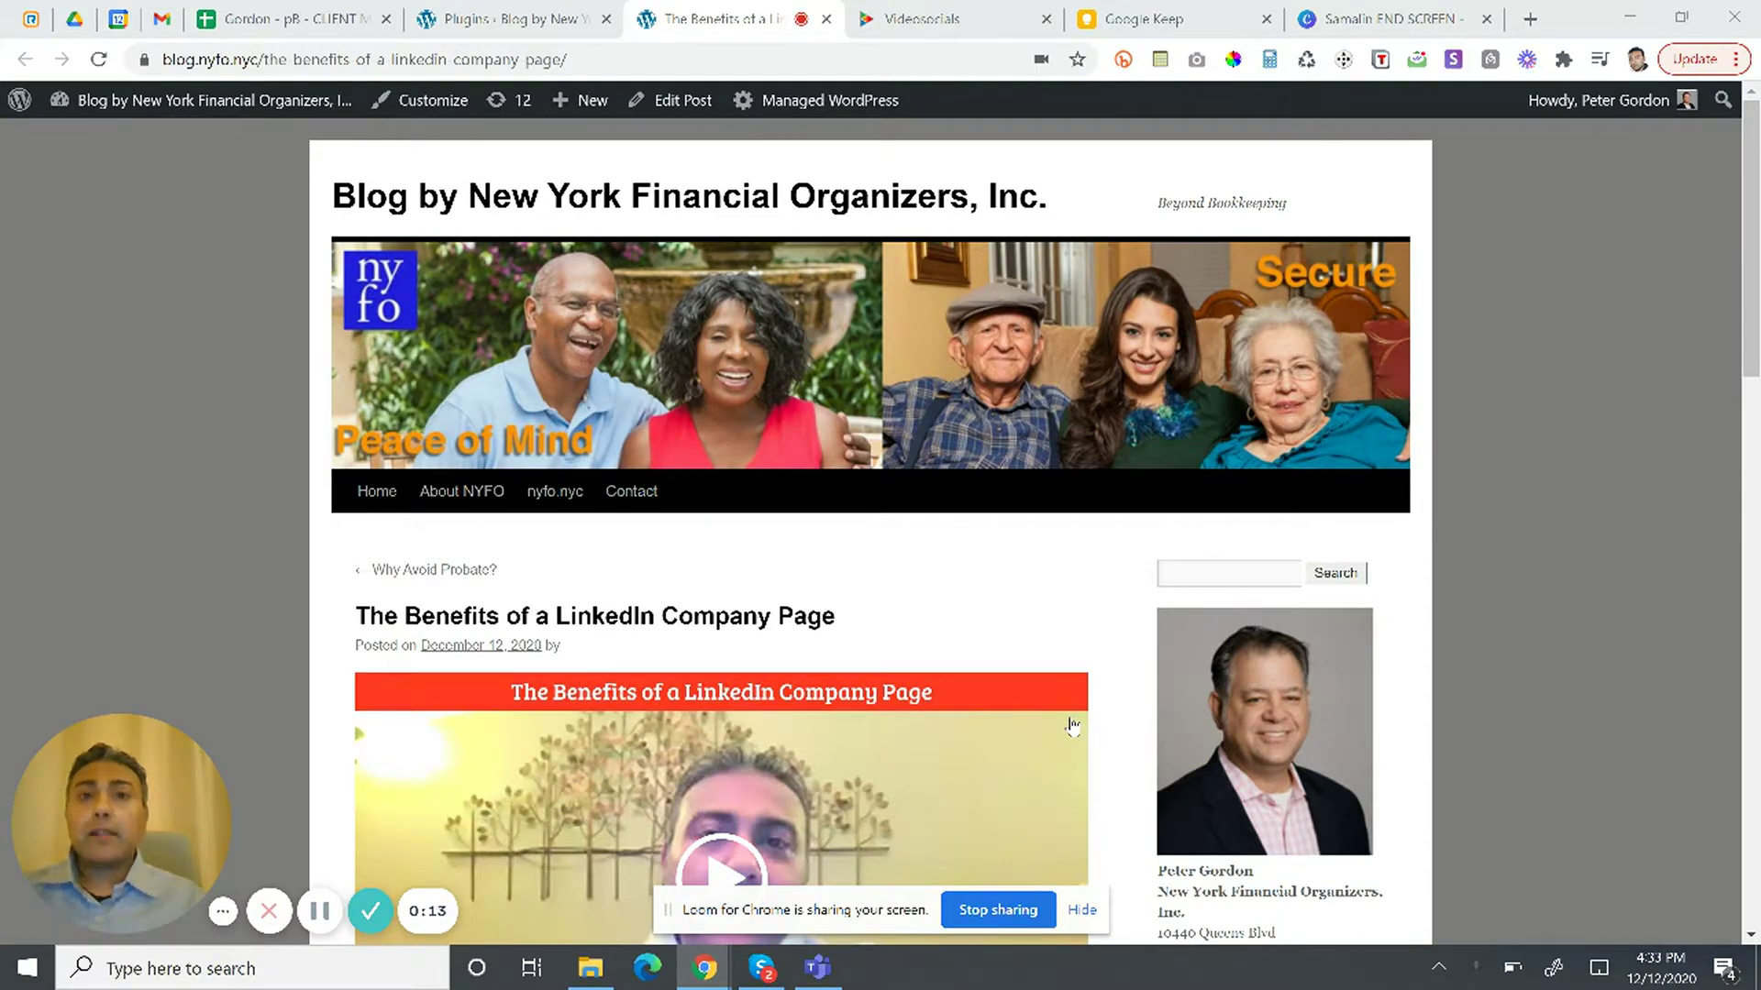
Step: Play the embedded video in the LinkedIn Company Page blog post briefly to check its captions, and pause it
{"action": "left_click_drag", "start_coordinate": [1752, 229], "coordinate": [1752, 379]}
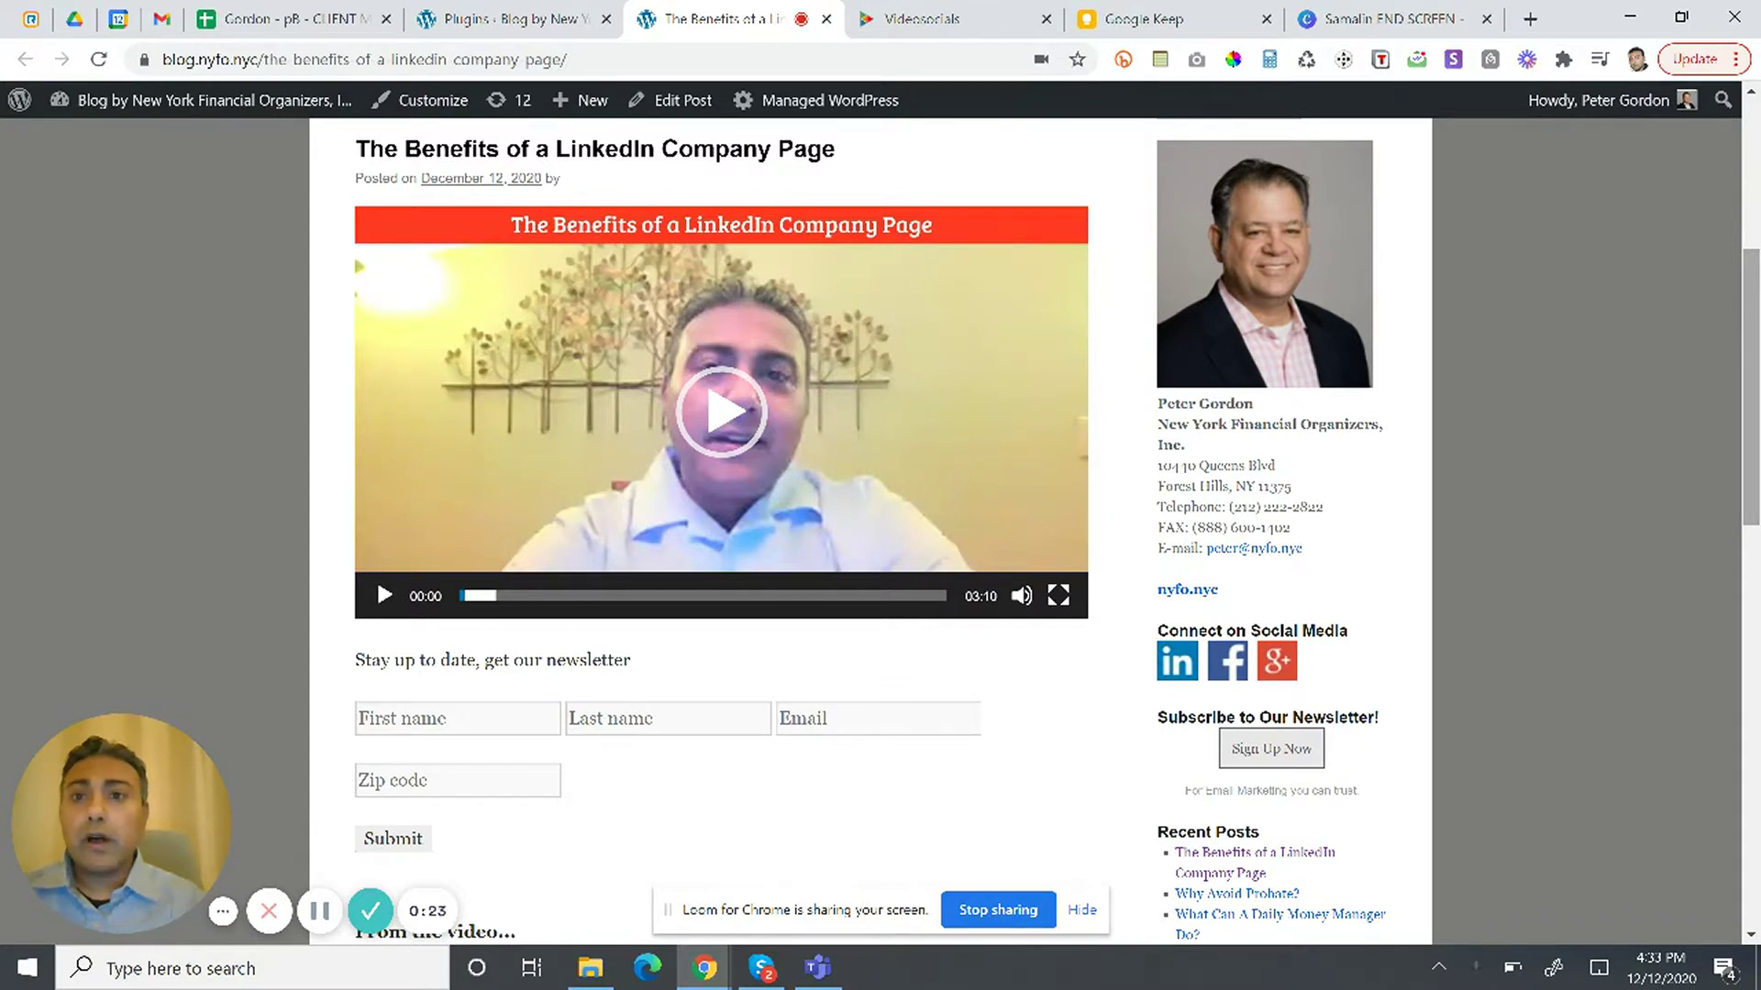
{"action": "left_click", "coordinate": [711, 427]}
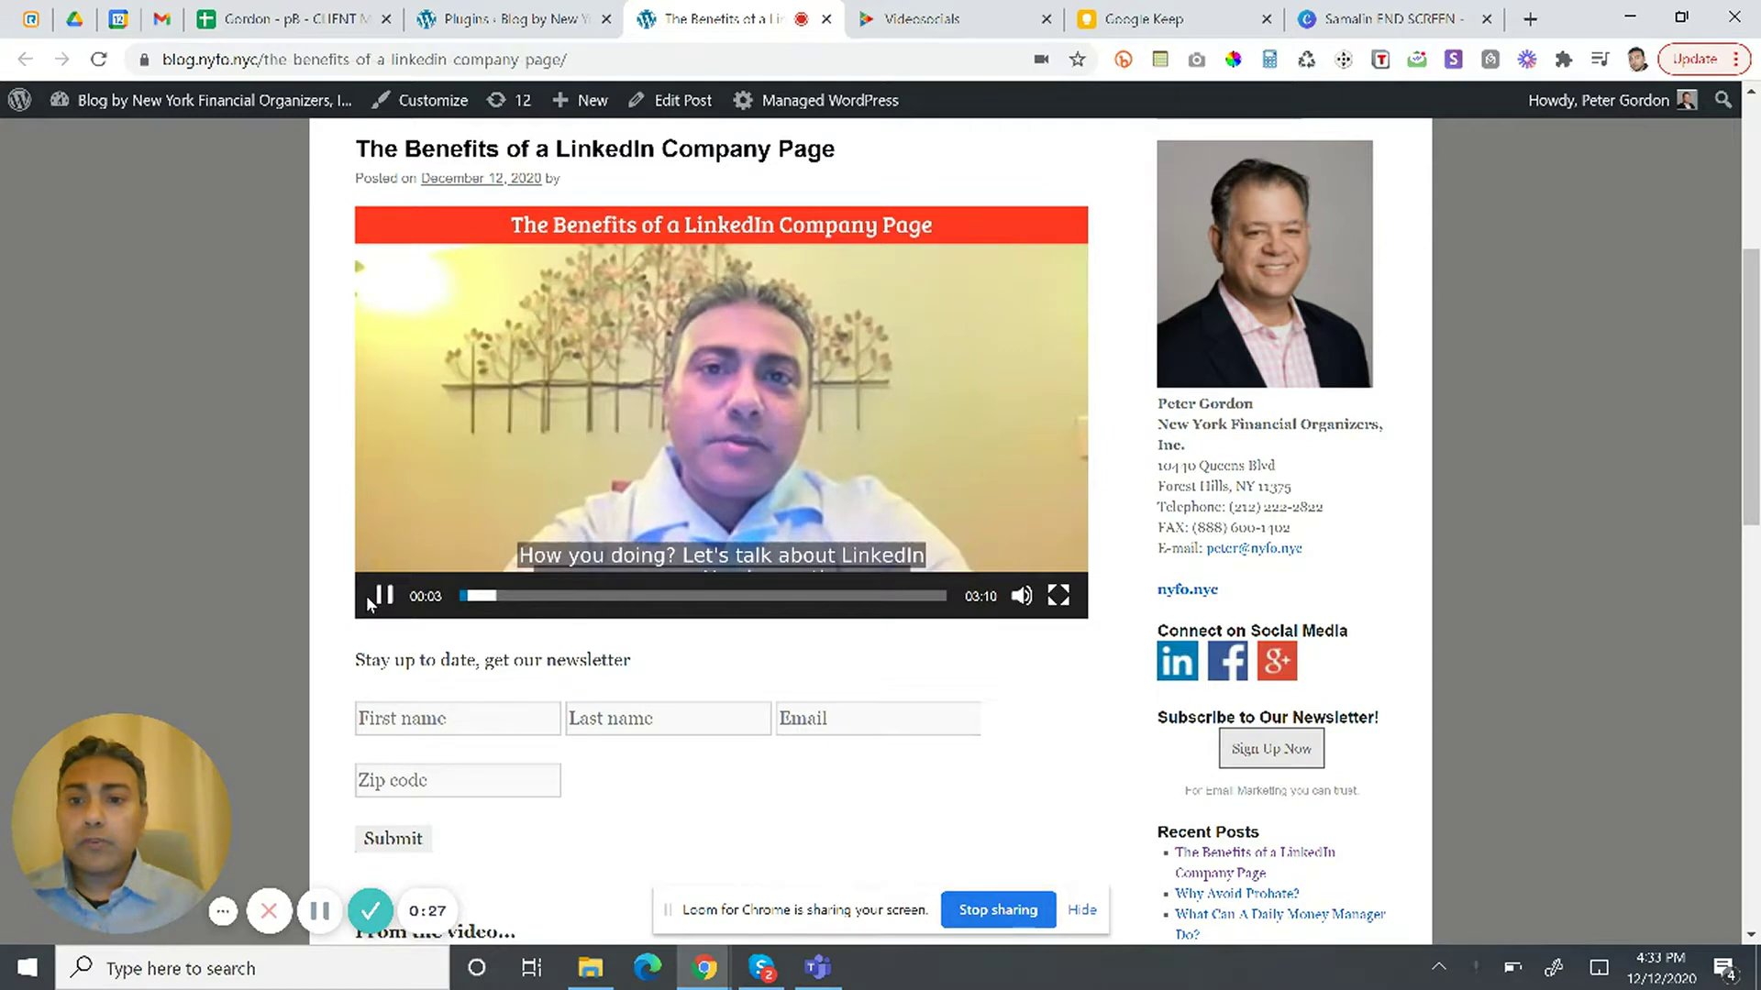
{"action": "left_click", "coordinate": [641, 561]}
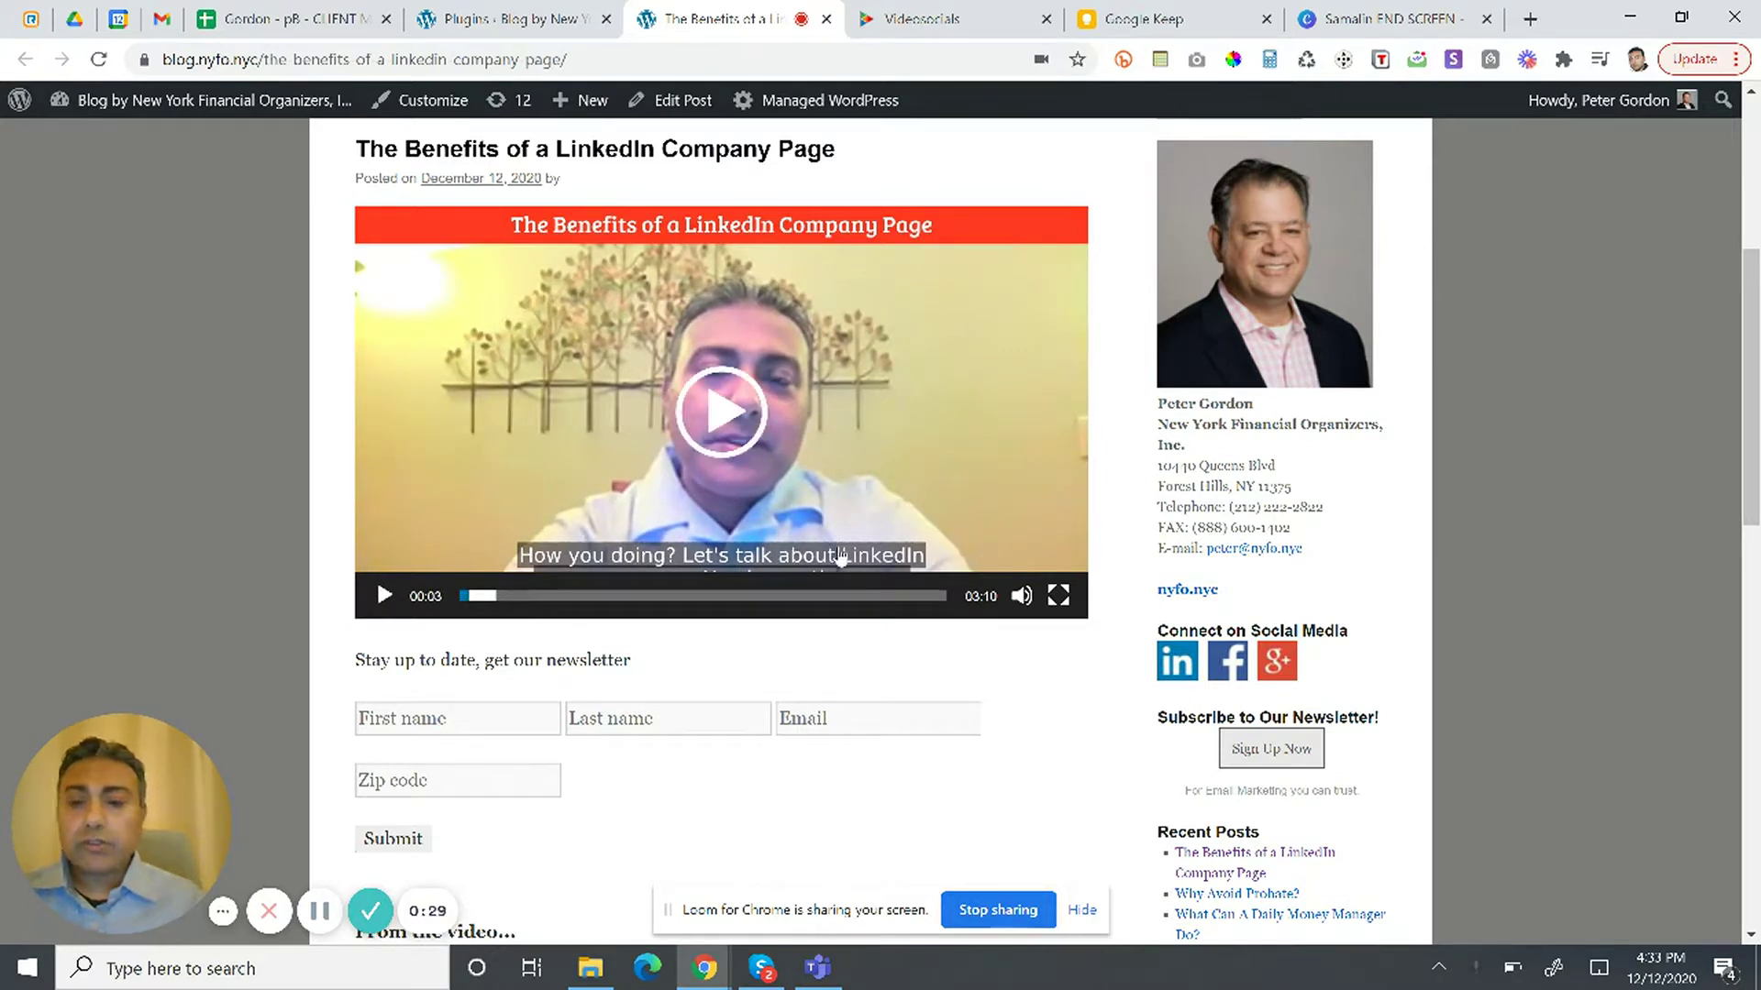
Step: Fill in the newsletter form below the video with a saved contact's name, e-mail and zip code, and submit it
{"action": "left_click", "coordinate": [522, 731]}
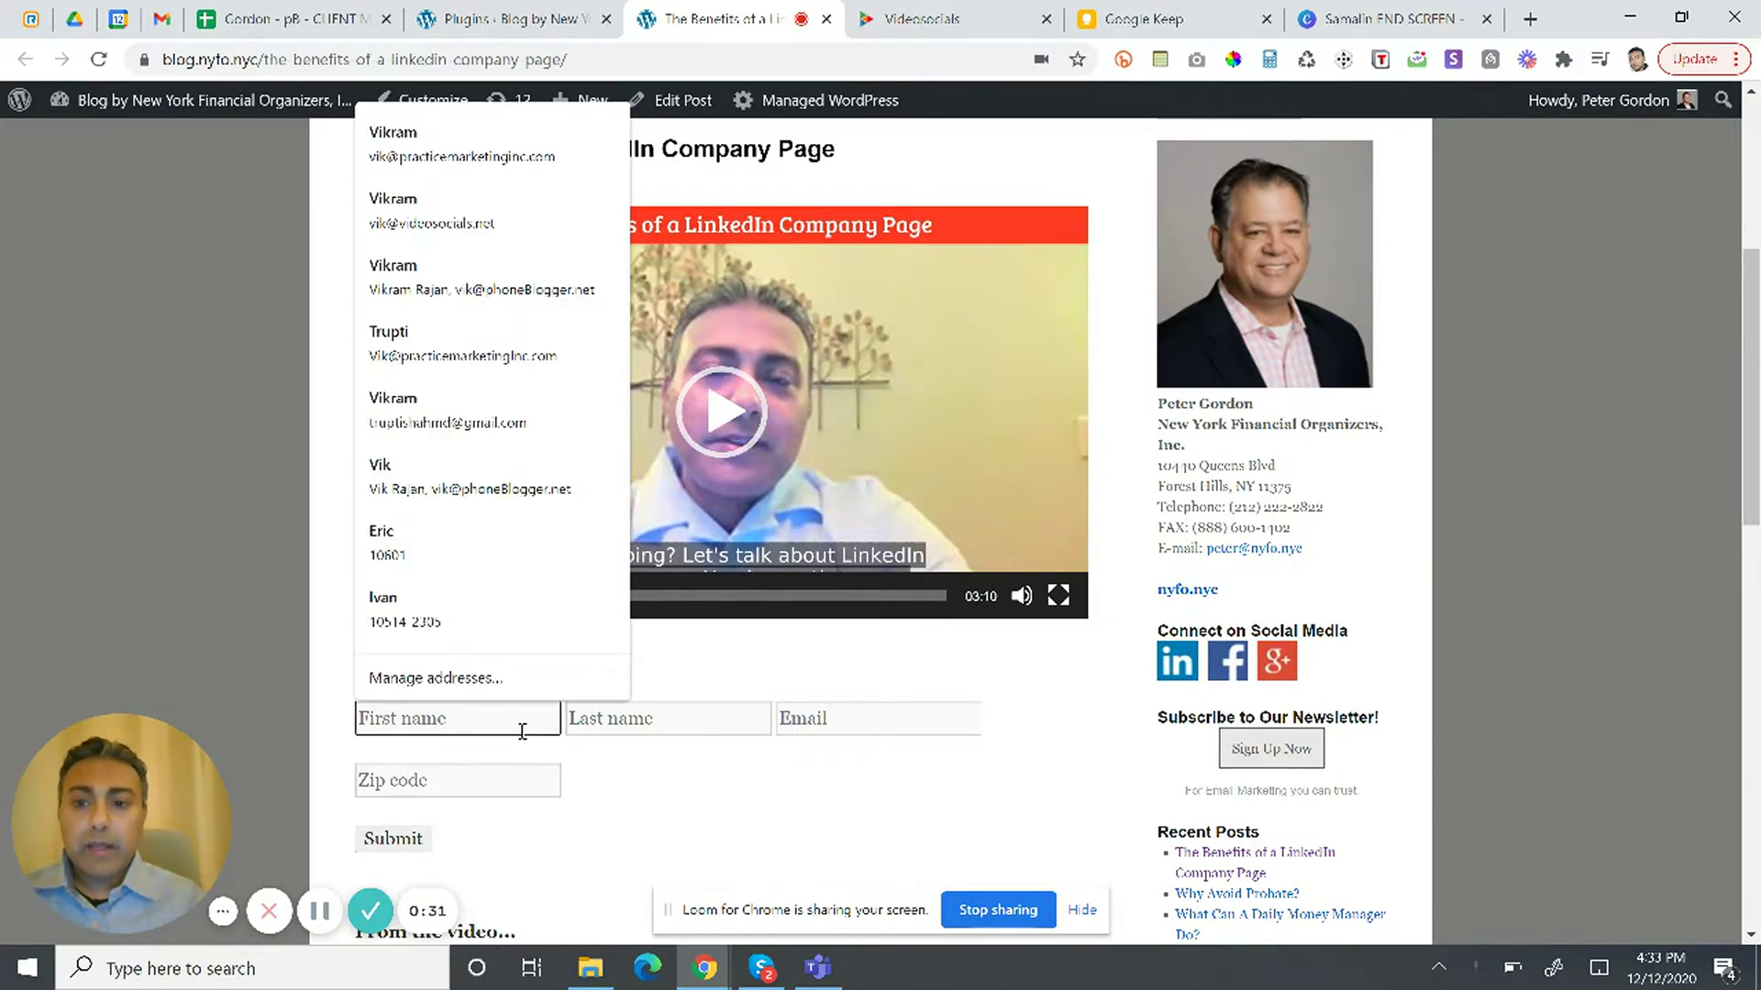
{"action": "left_click", "coordinate": [510, 220]}
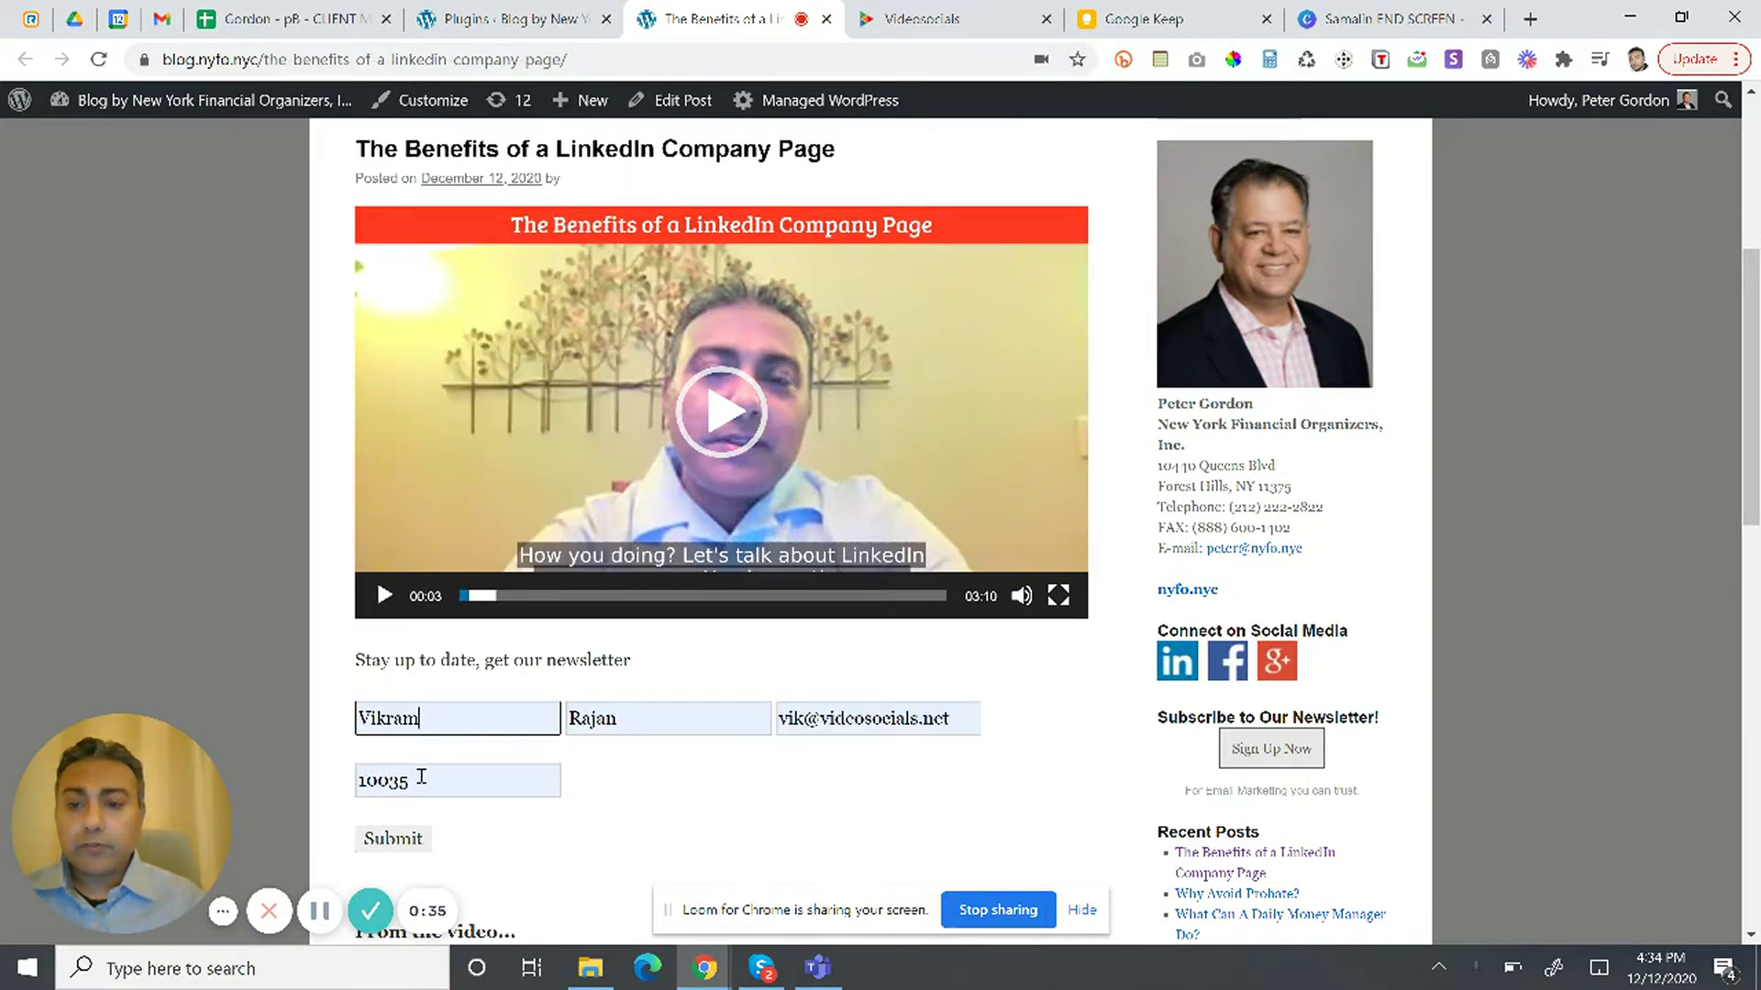
{"action": "left_click", "coordinate": [412, 852]}
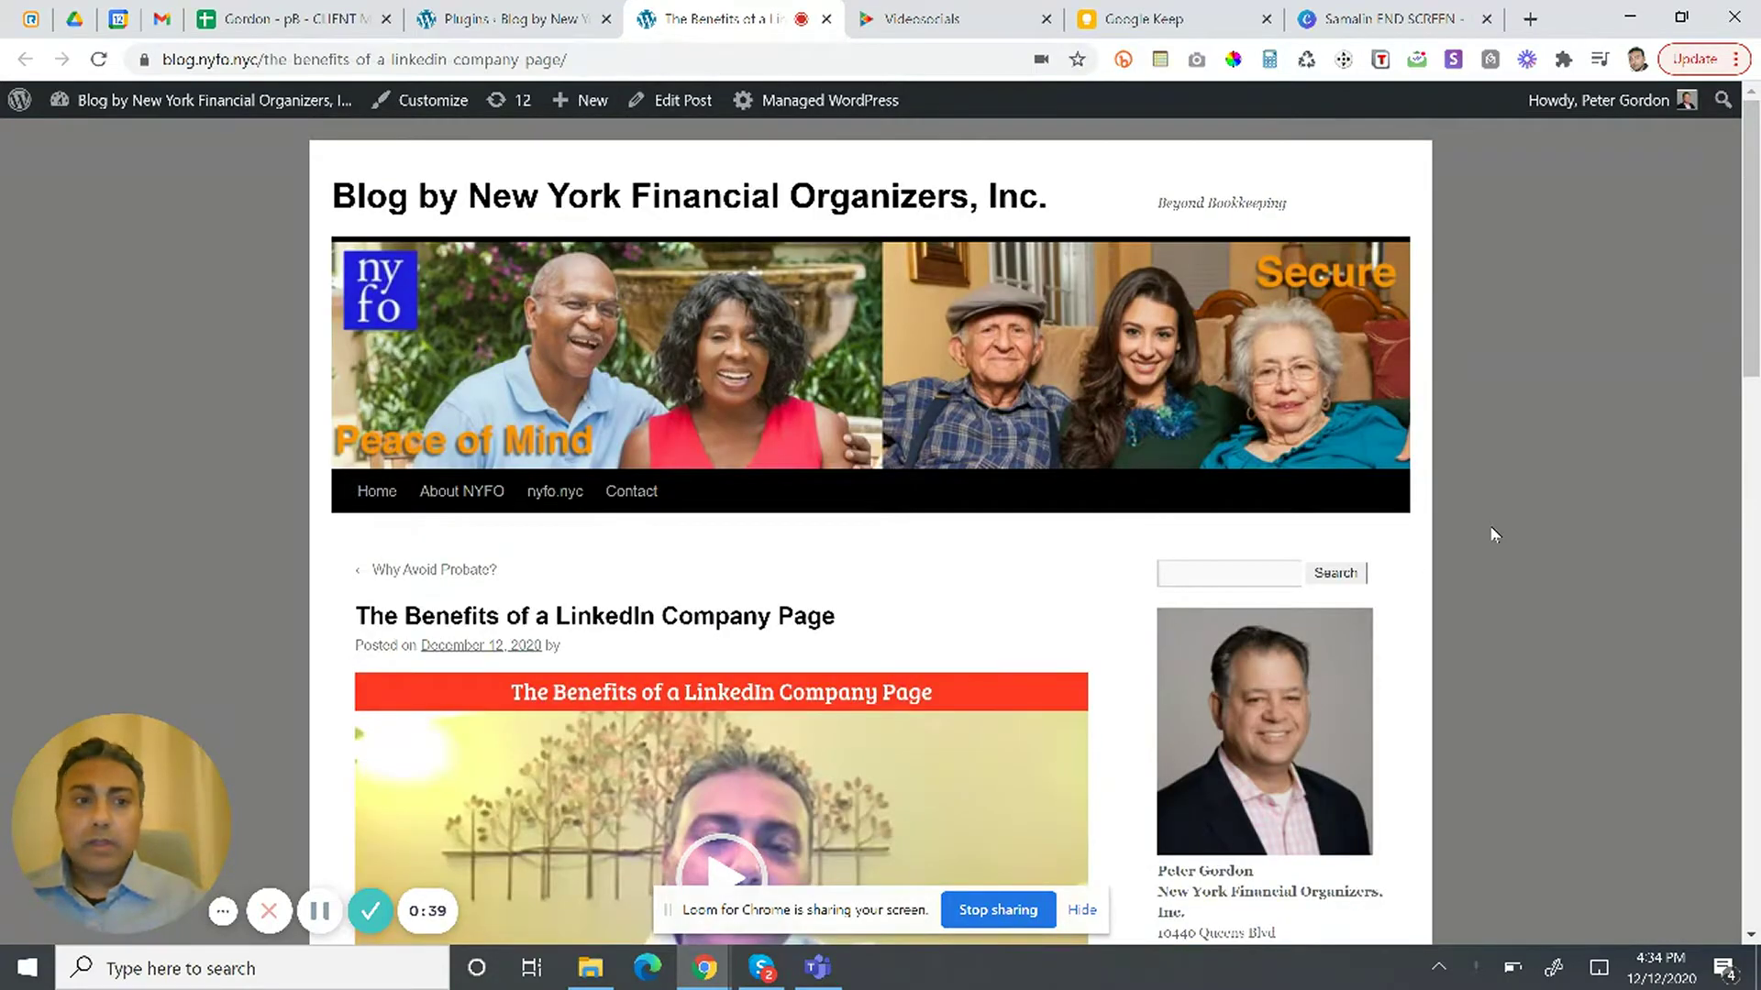
Step: Examine the newsletter invite line, the signup form and the article text below the post's video
{"action": "scroll", "coordinate": [1491, 531], "scroll_direction": "down", "scroll_amount": 1}
{"action": "scroll", "coordinate": [381, 391], "scroll_direction": "down", "scroll_amount": 6}
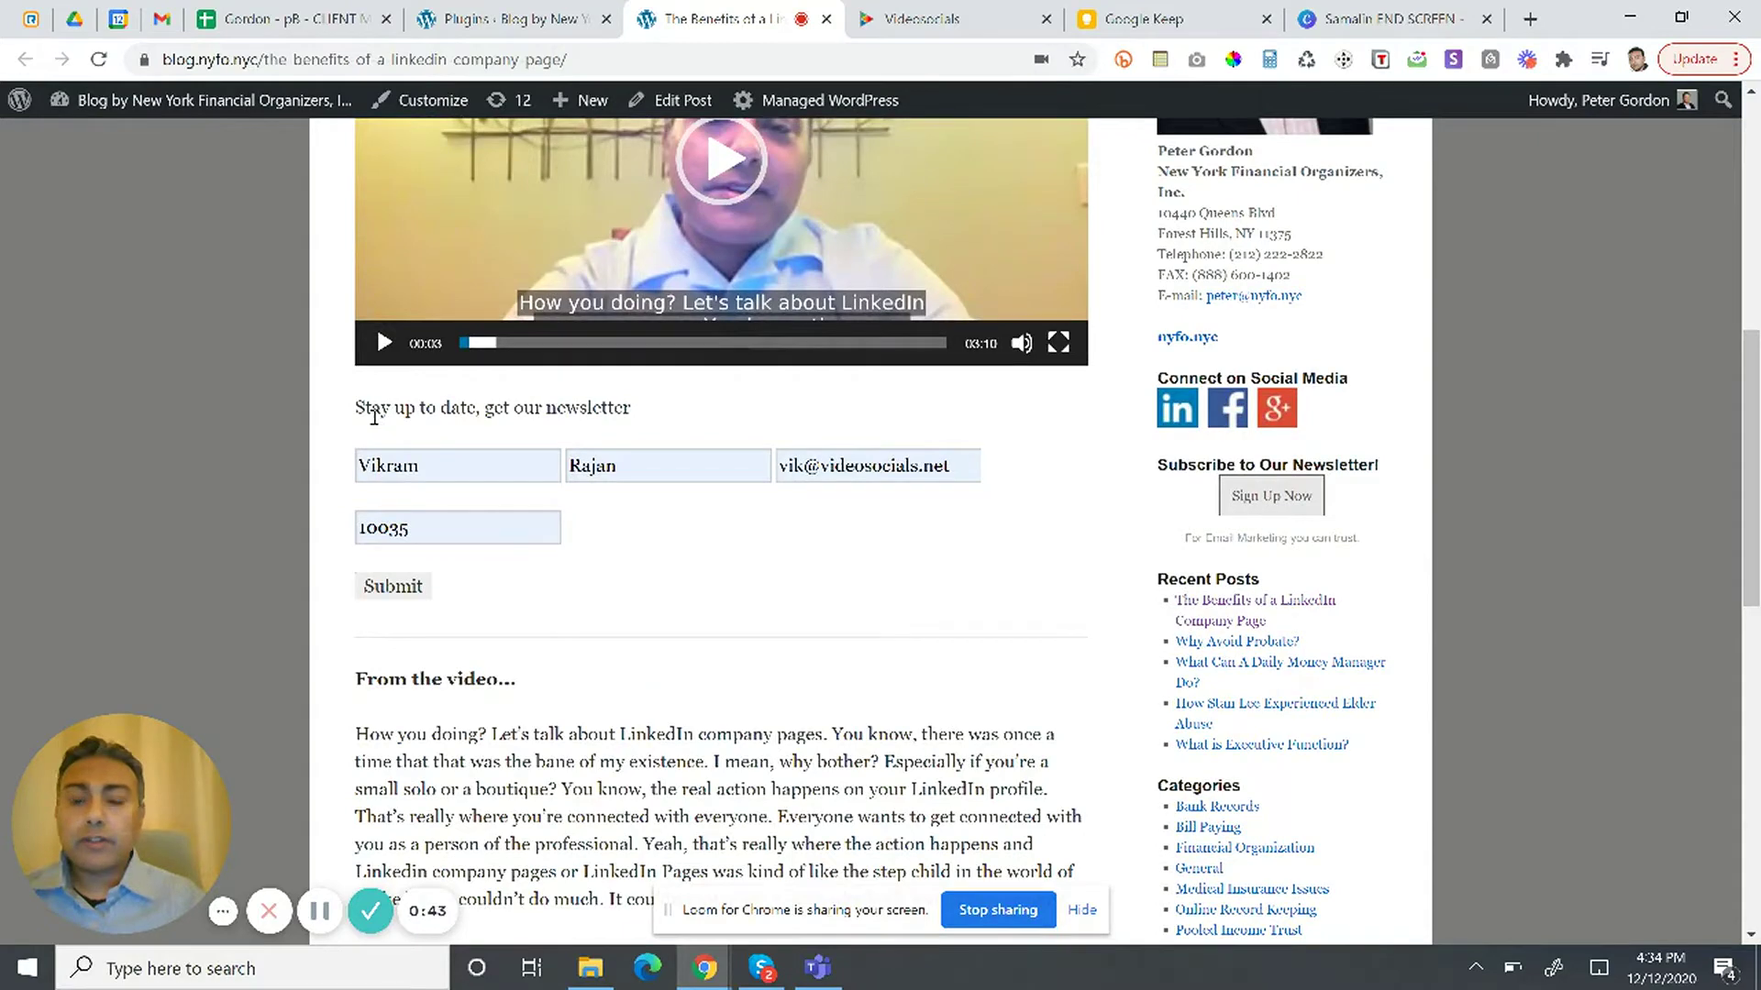
{"action": "triple_click", "coordinate": [374, 414]}
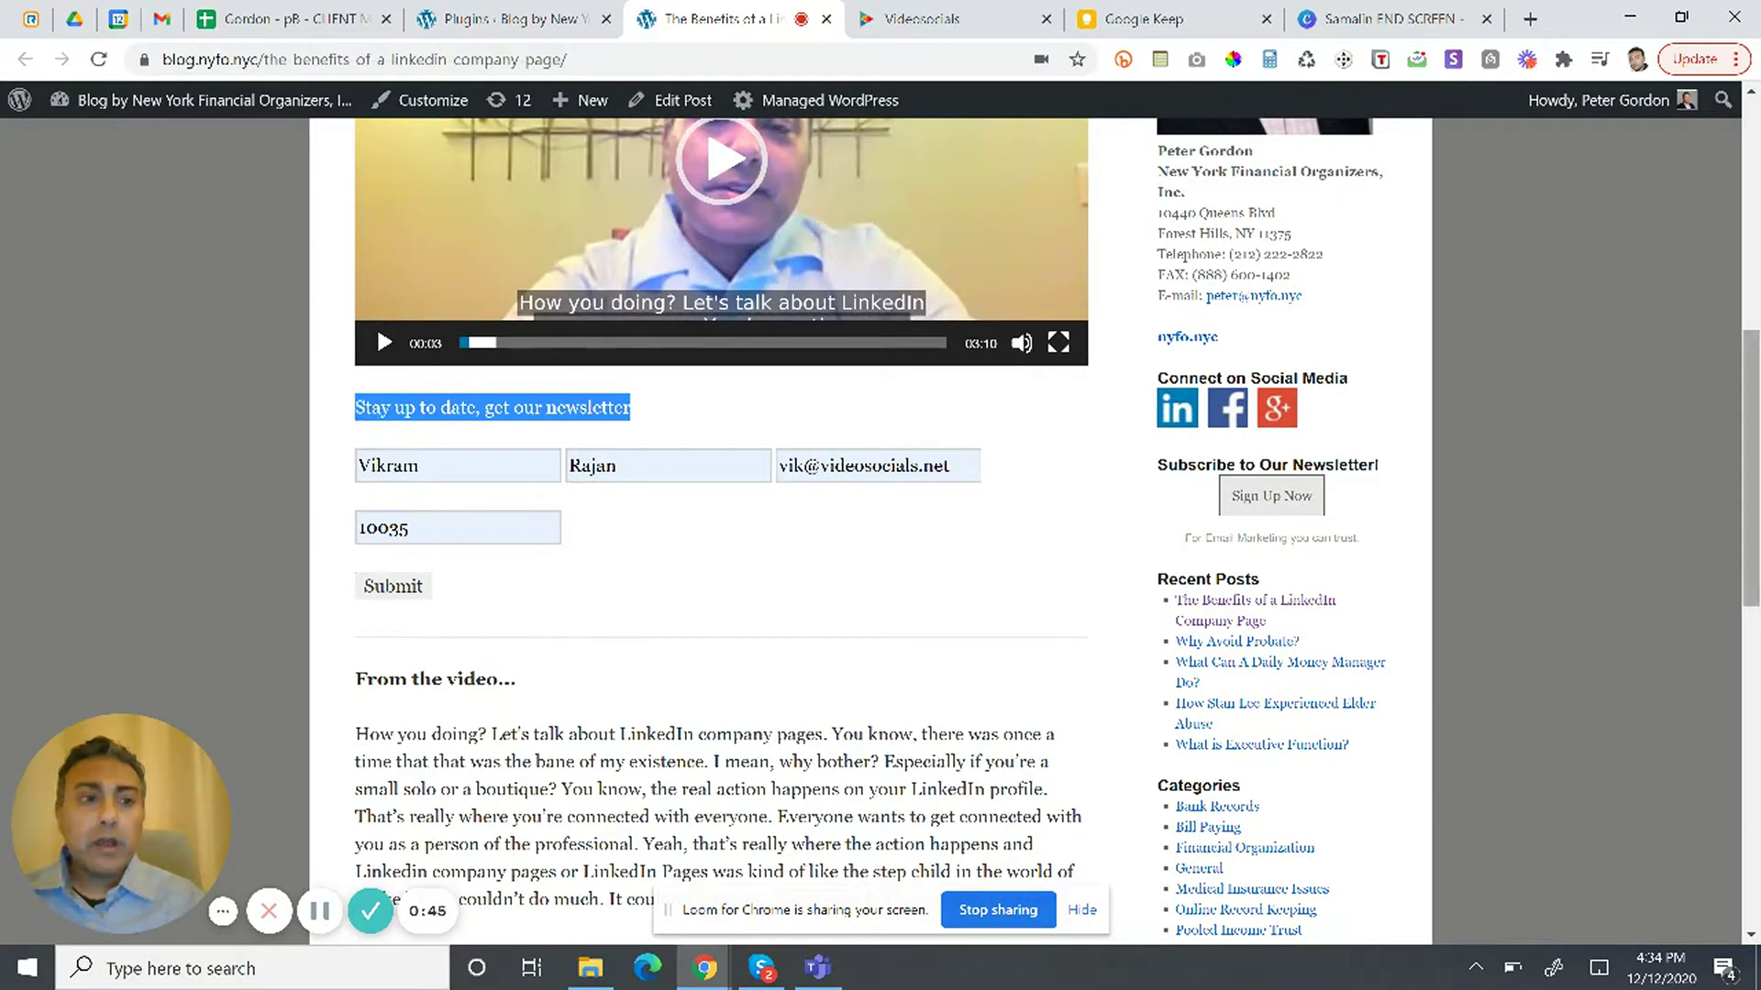
{"action": "scroll", "coordinate": [1752, 468], "scroll_direction": "down", "scroll_amount": 1}
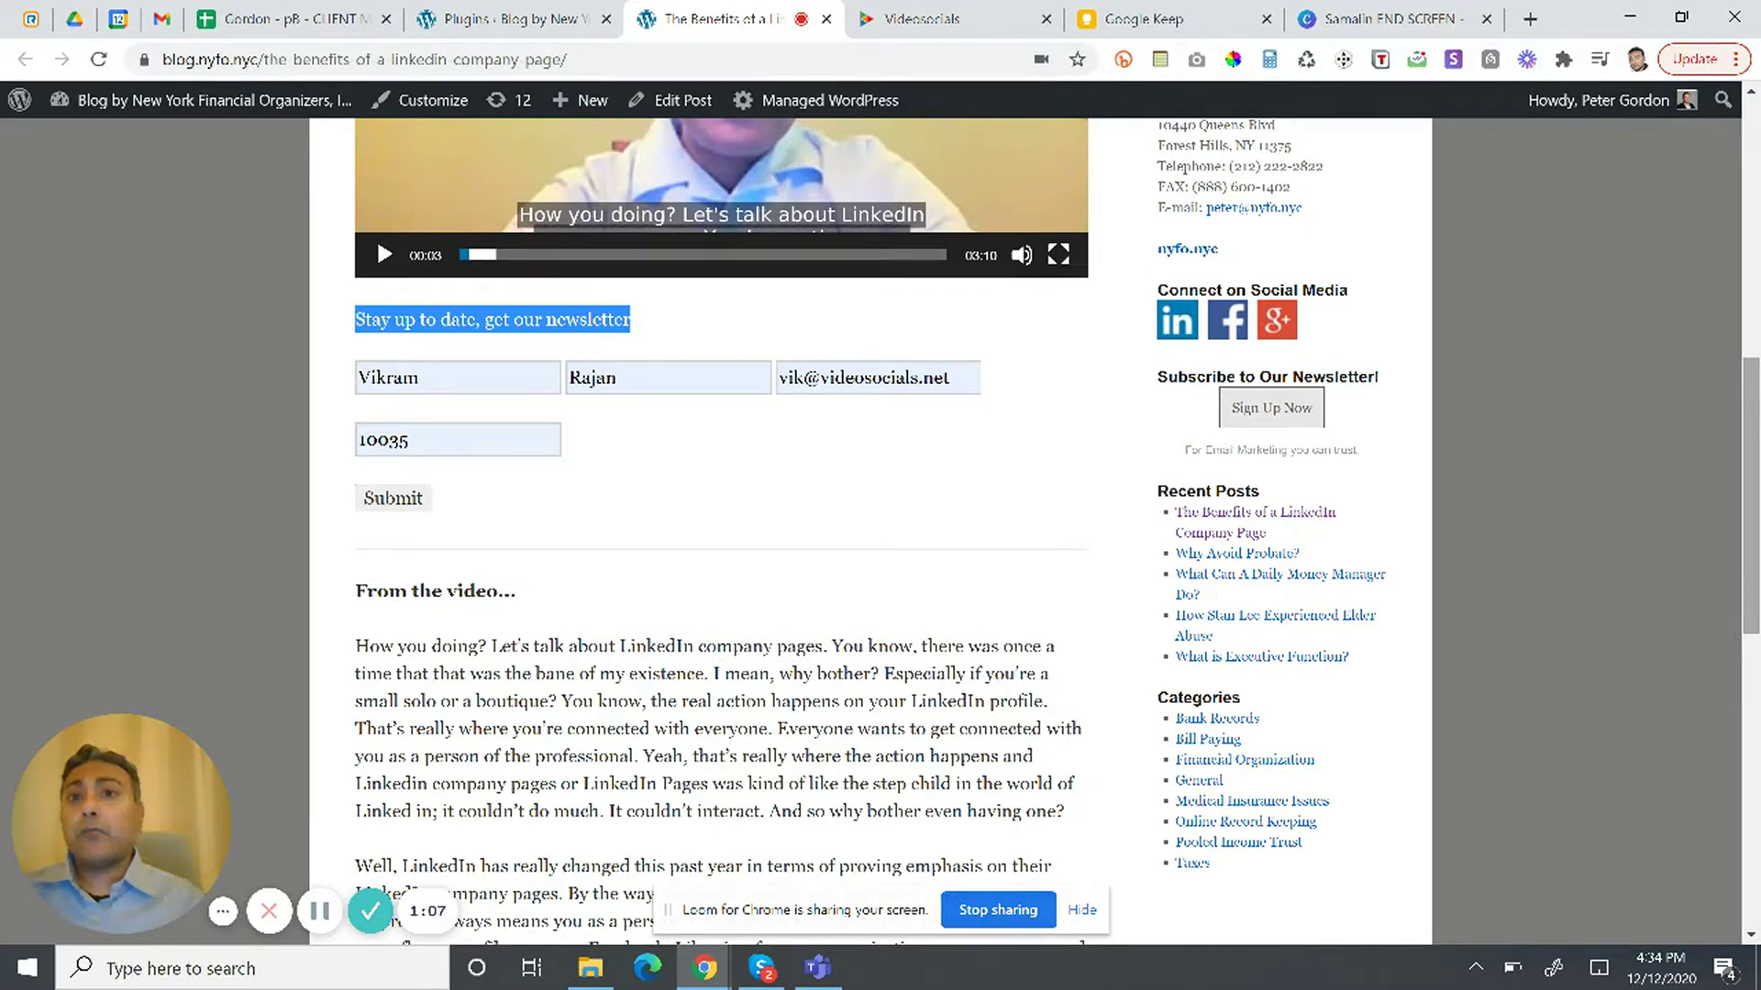
Step: Switch to the blog's WordPress admin and open the upload form for adding a new plugin from a .zip file
{"action": "left_click", "coordinate": [470, 13]}
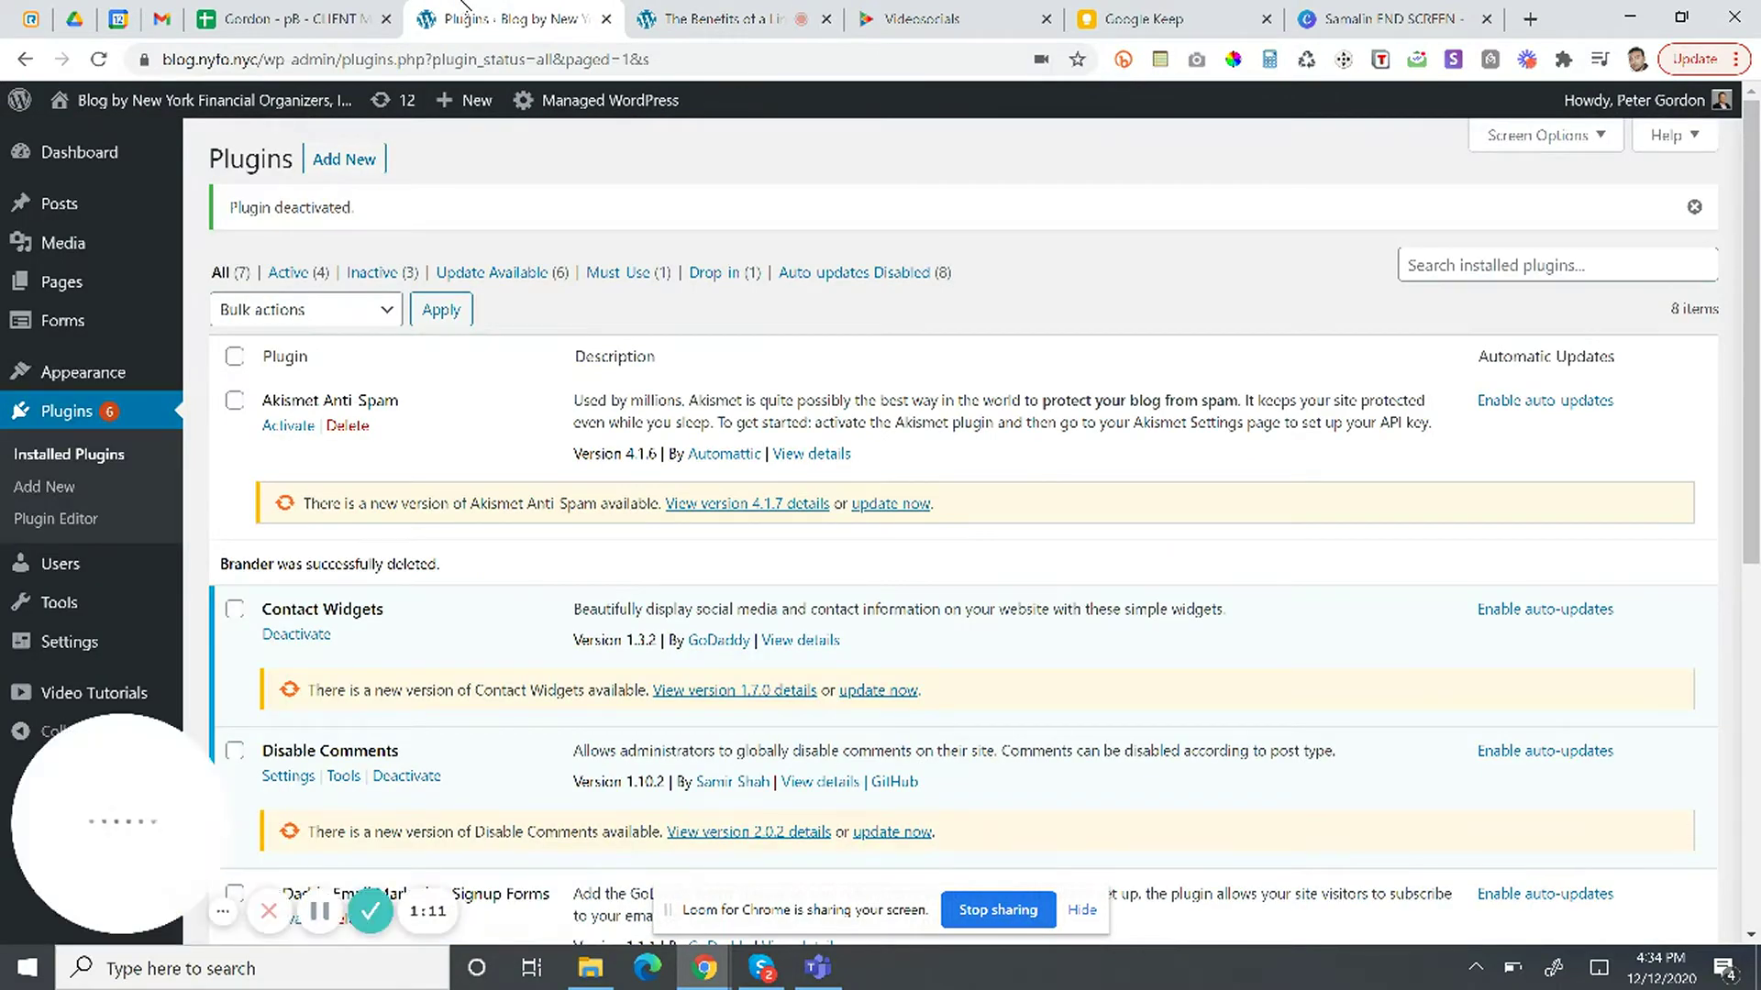
{"action": "left_click", "coordinate": [69, 163]}
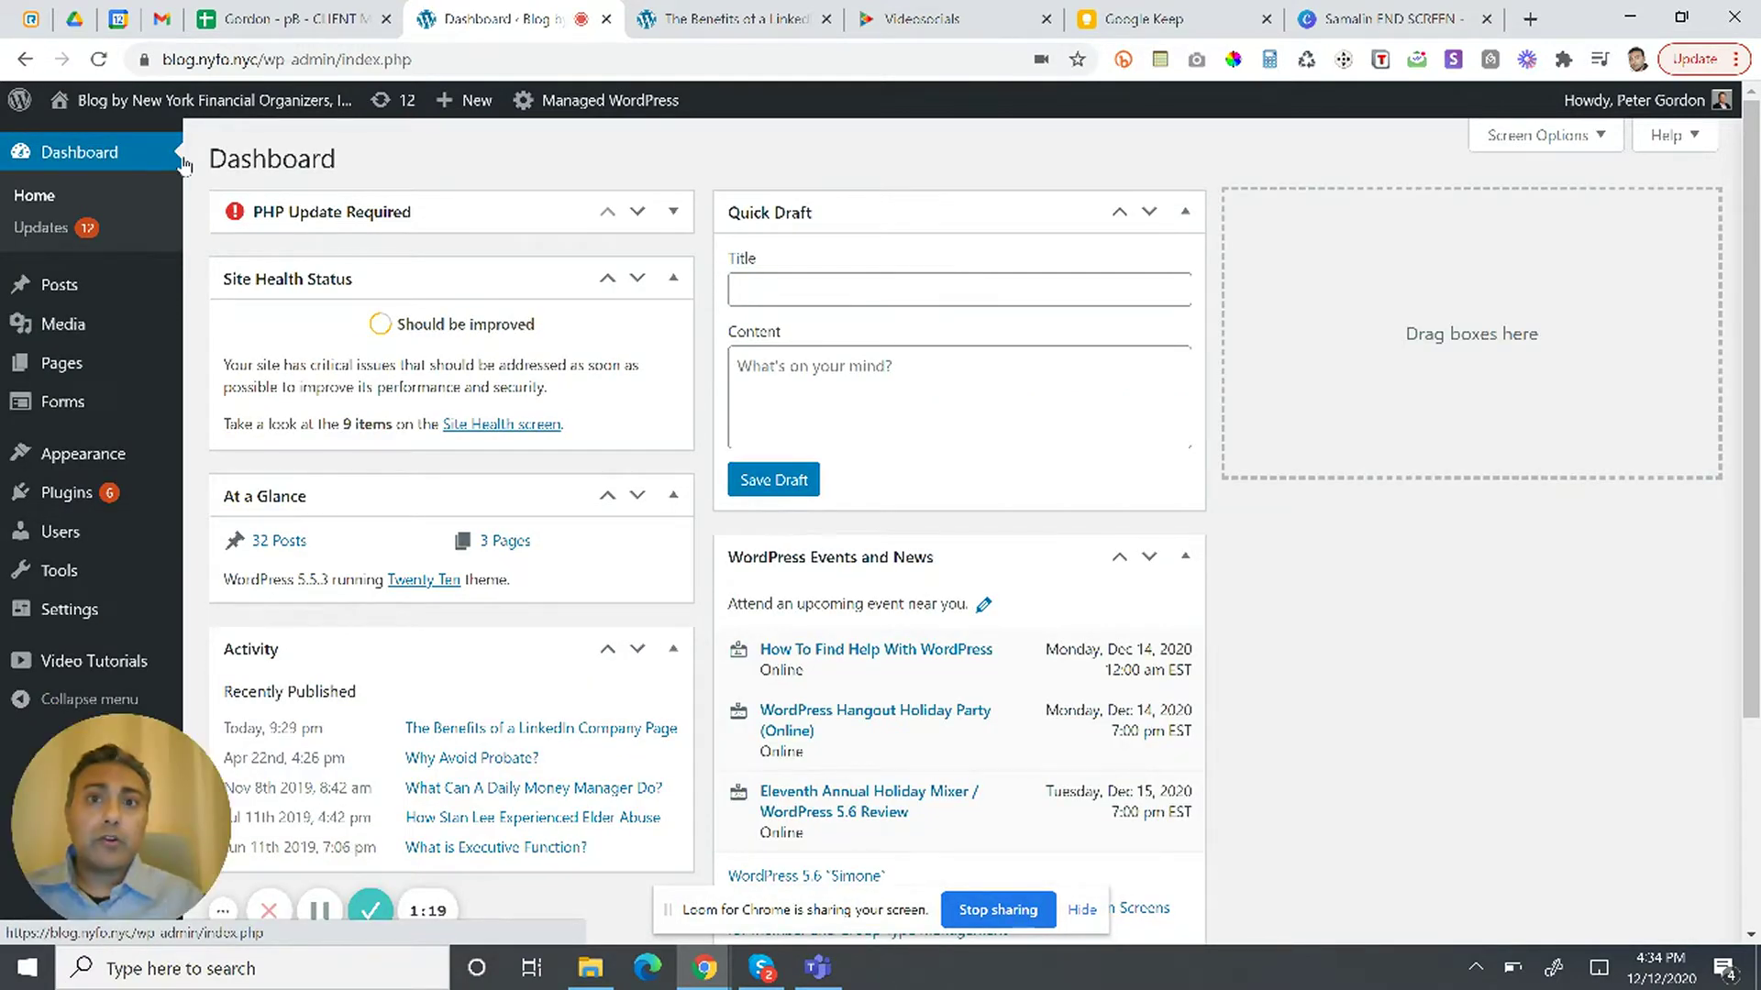
{"action": "mouse_move", "coordinate": [61, 498]}
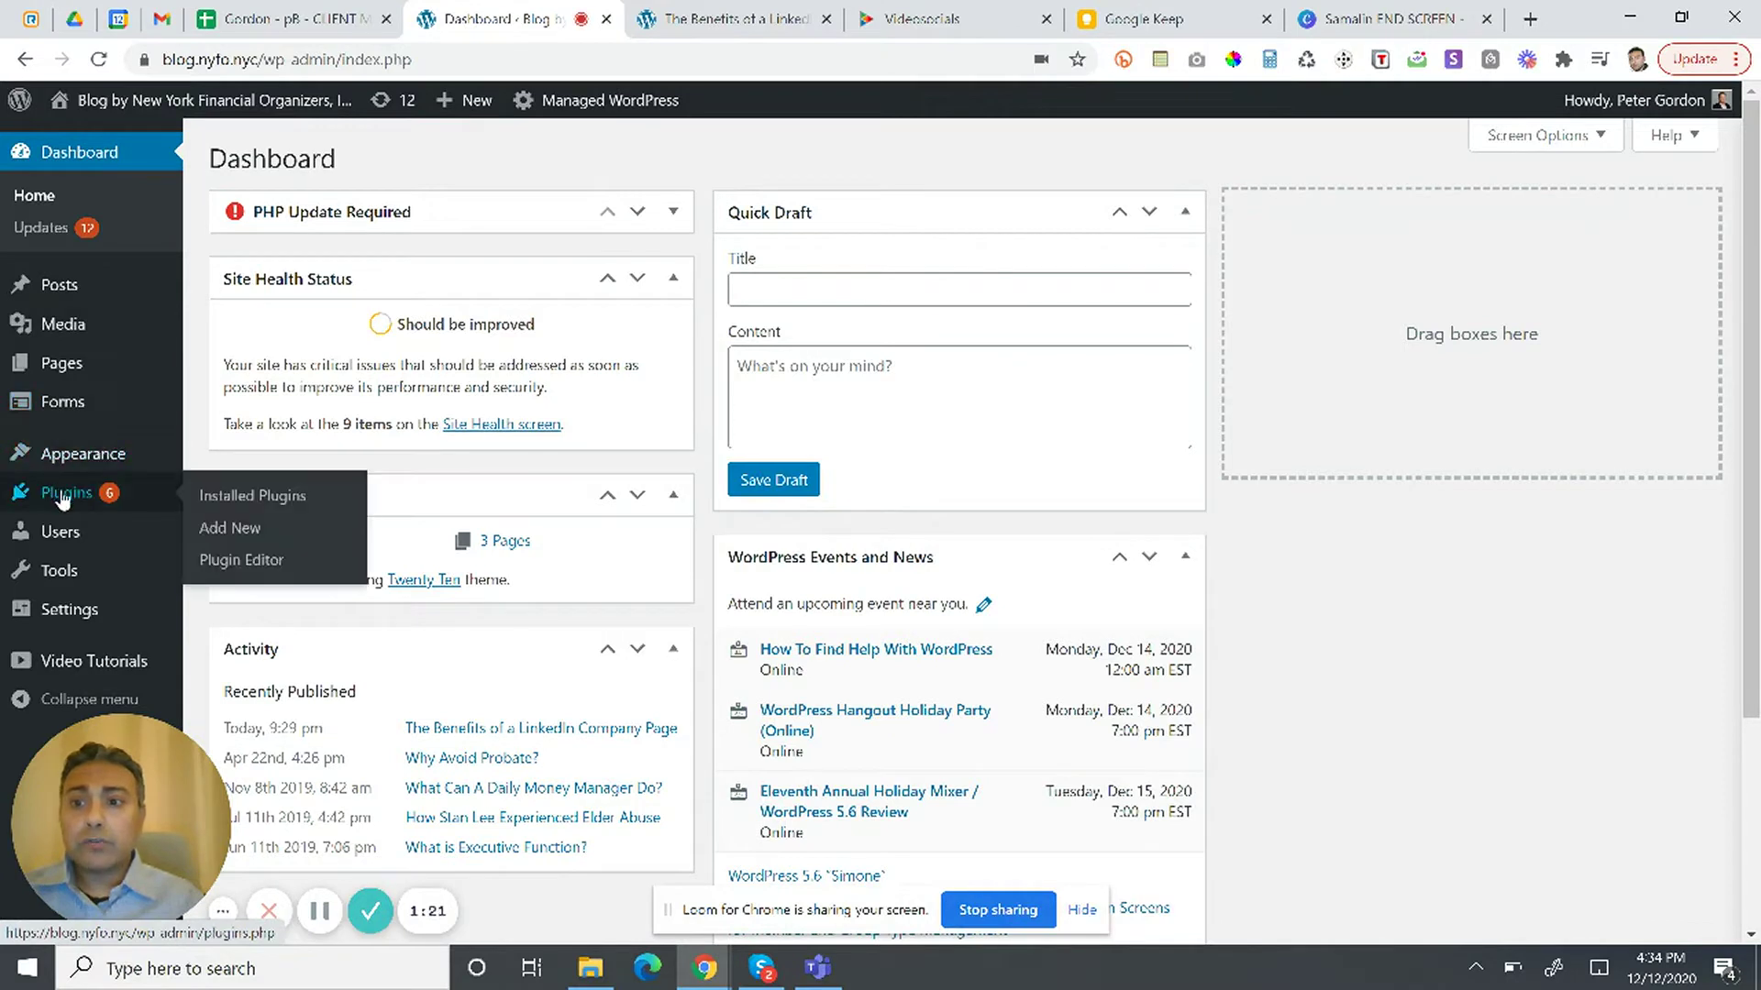
{"action": "left_click", "coordinate": [225, 539]}
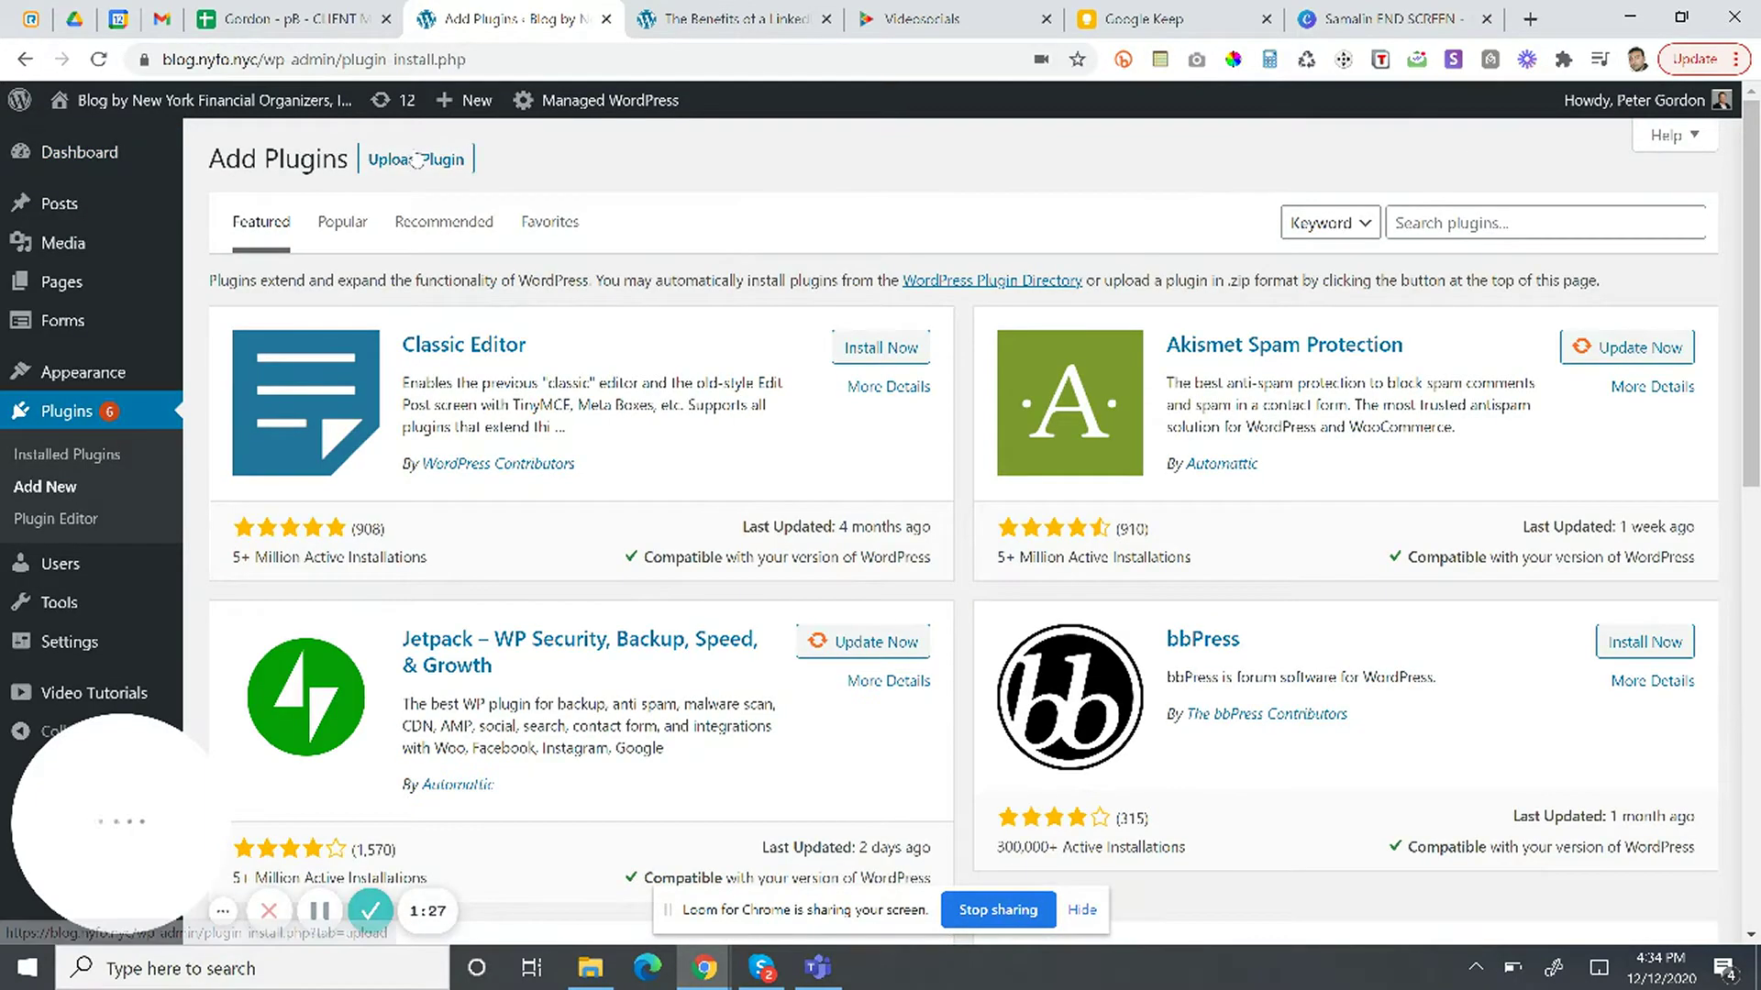
{"action": "left_click", "coordinate": [418, 163]}
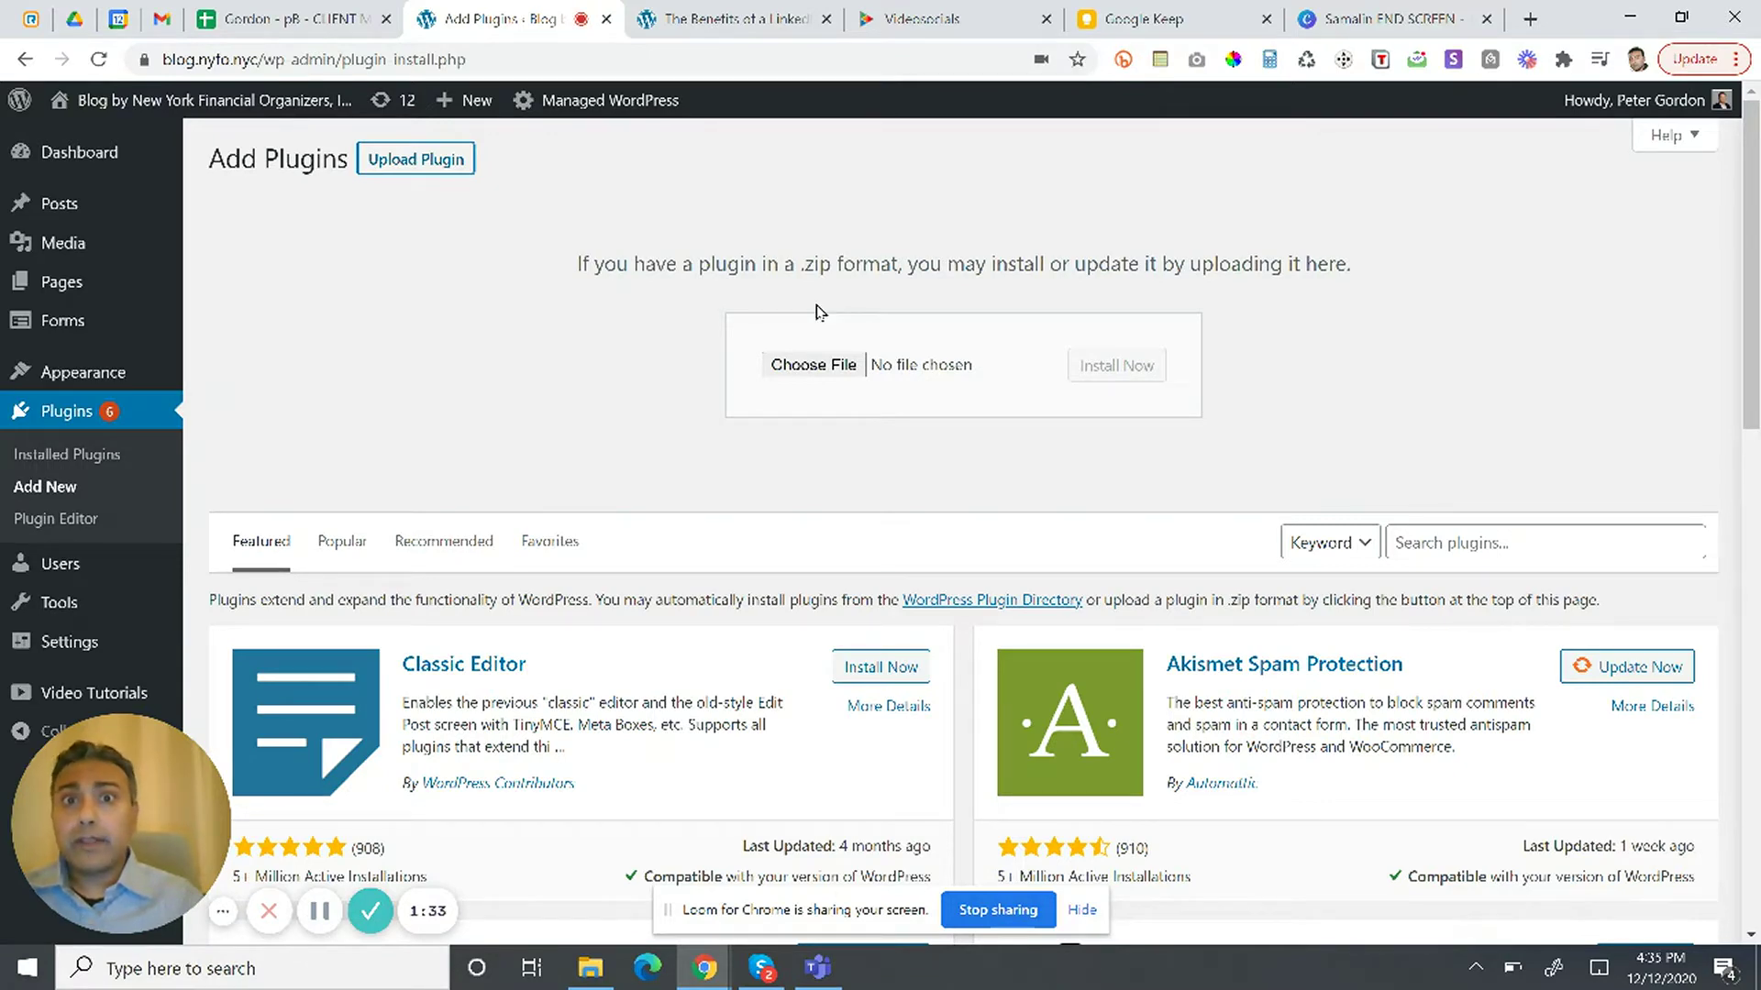
Step: Switch to Videosocials Brander and open the video's website posting form for WordPress
{"action": "left_click", "coordinate": [933, 5]}
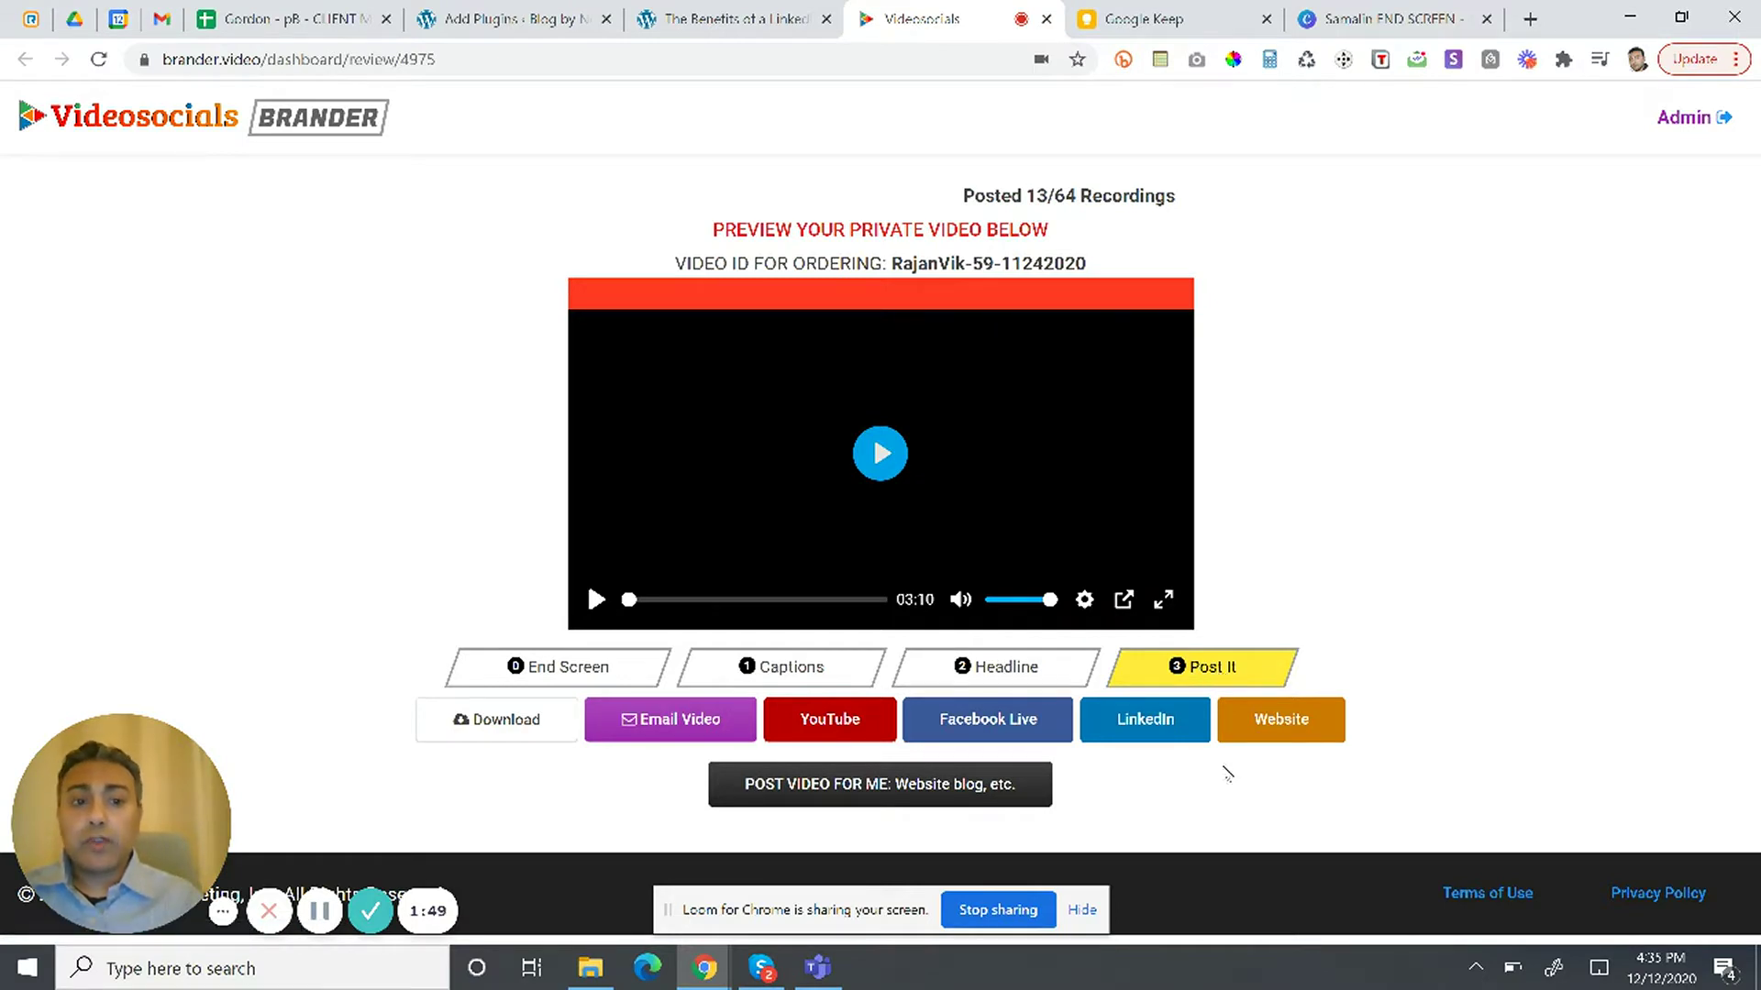
{"action": "left_click", "coordinate": [1323, 729]}
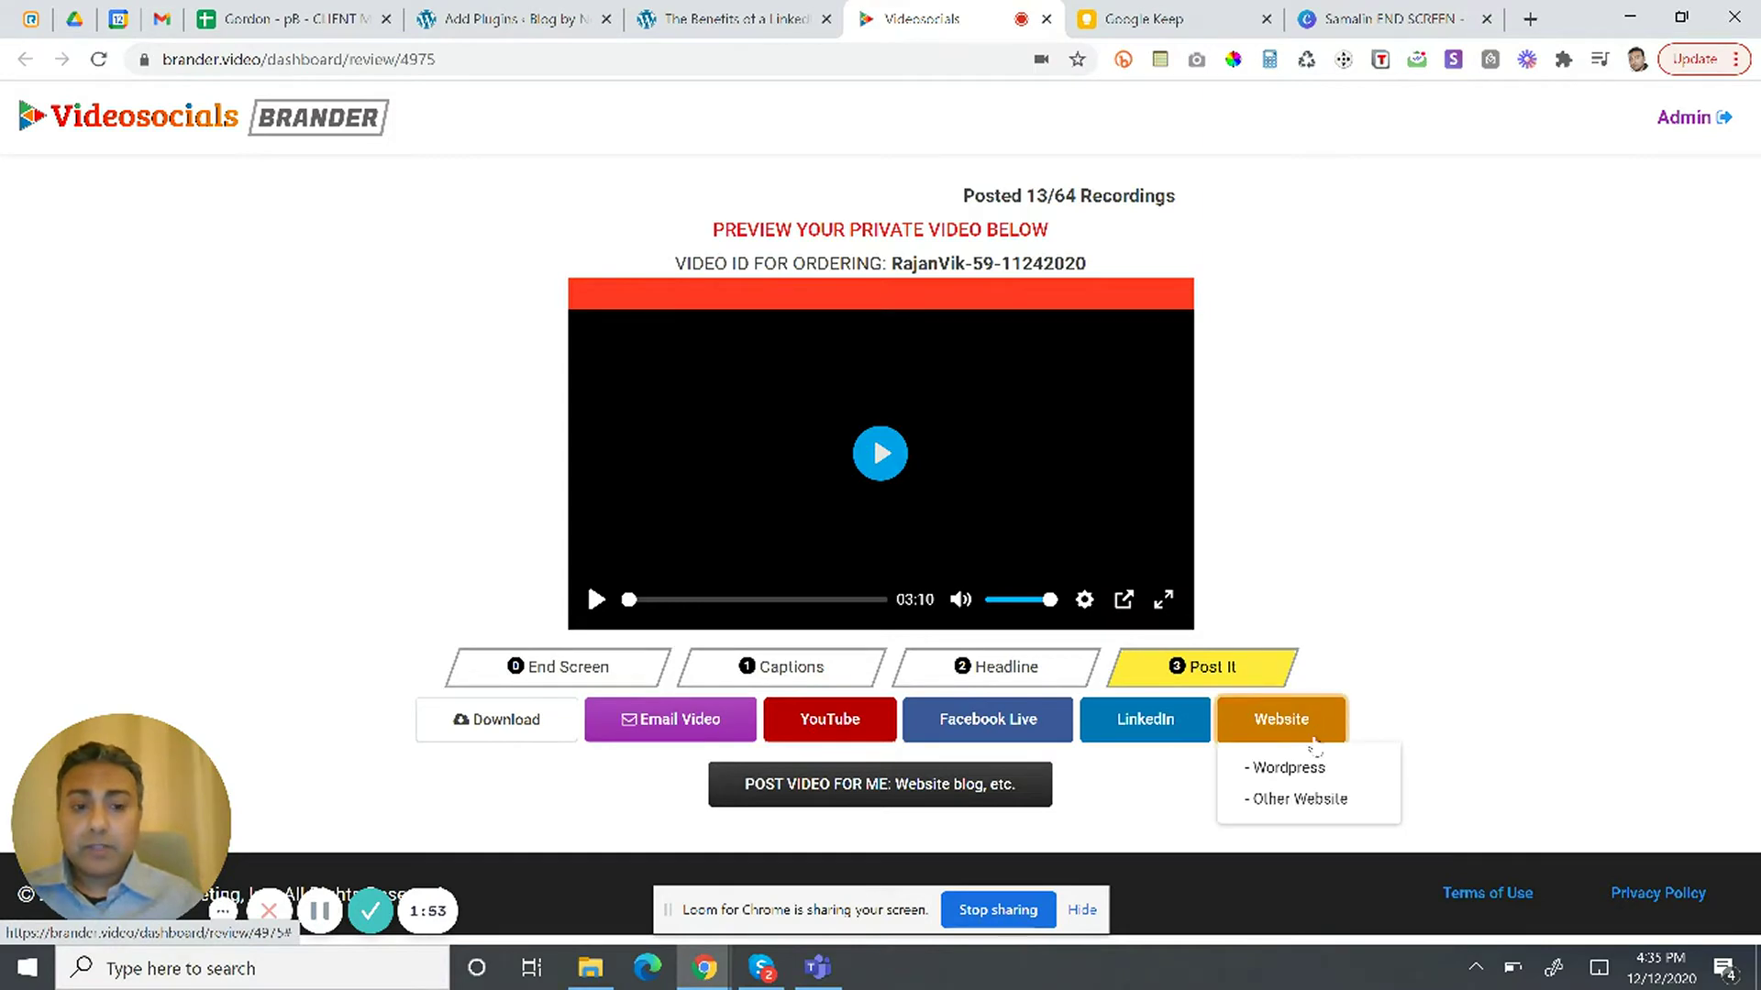
{"action": "left_click", "coordinate": [1307, 771]}
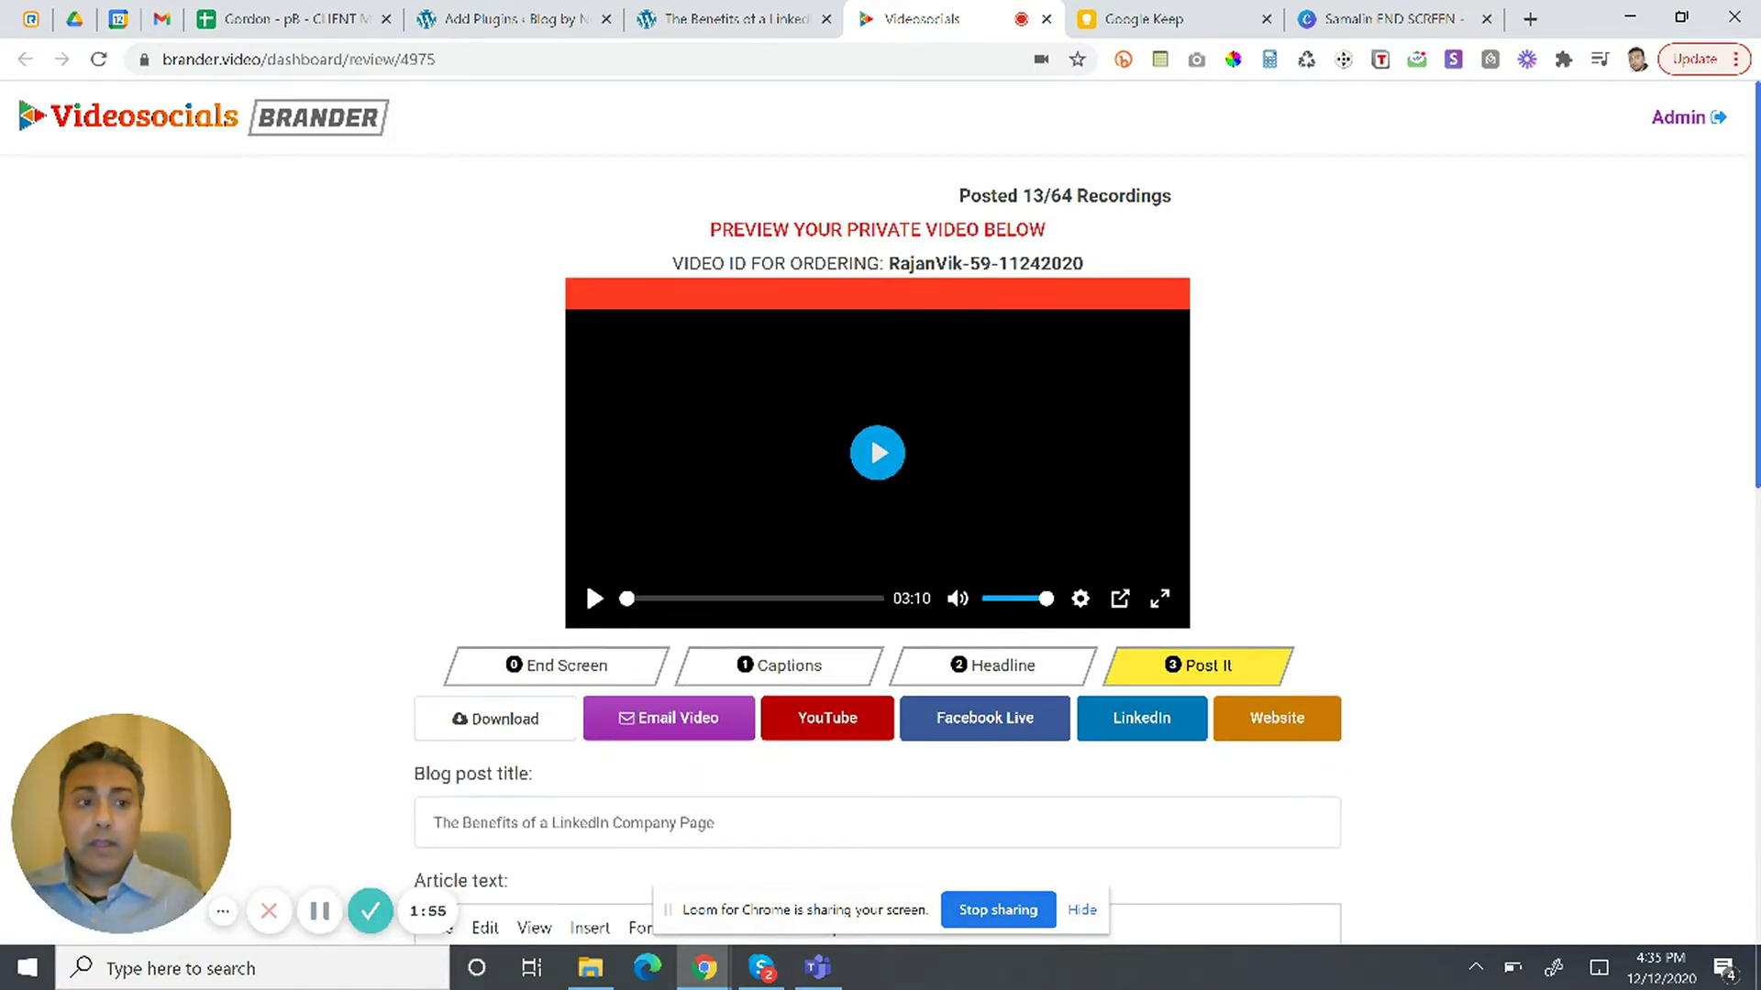
Step: Show the WP plugin install info below the posting form and download the Videosocials Brander WP plugin, closing the opened archive window
{"action": "scroll", "coordinate": [585, 578], "scroll_direction": "down", "scroll_amount": 5}
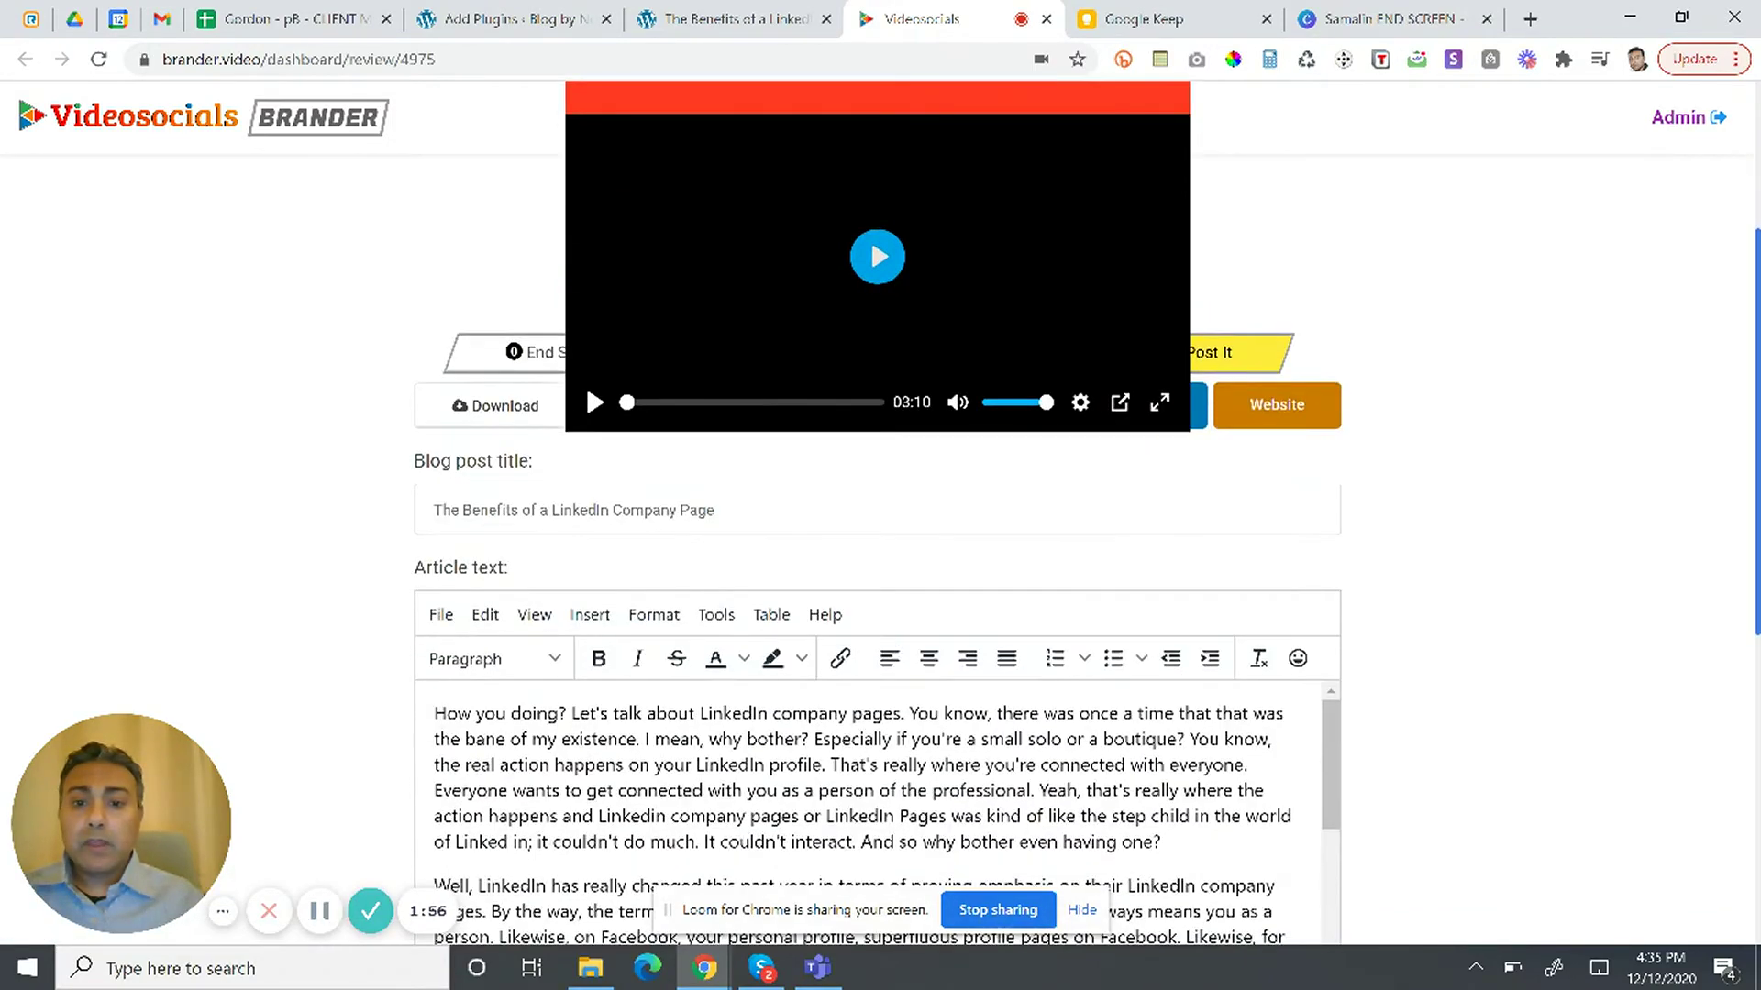
{"action": "scroll", "coordinate": [877, 550], "scroll_direction": "down", "scroll_amount": 3}
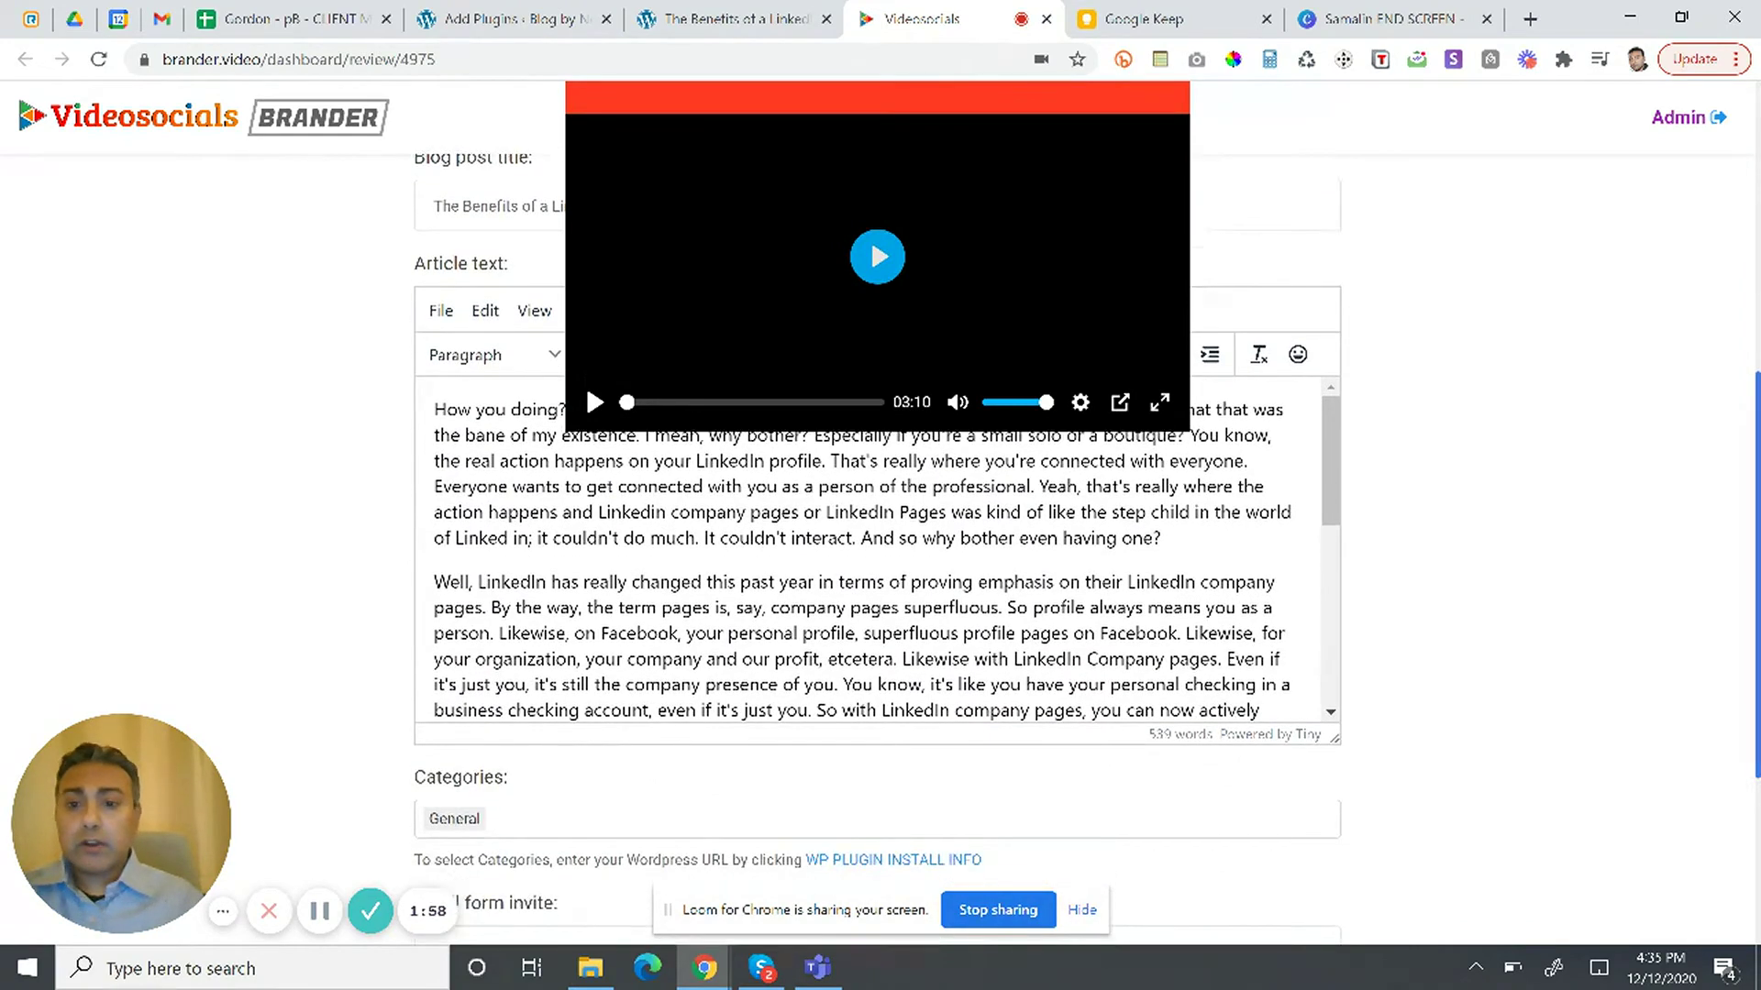
{"action": "scroll", "coordinate": [877, 550], "scroll_direction": "down", "scroll_amount": 3}
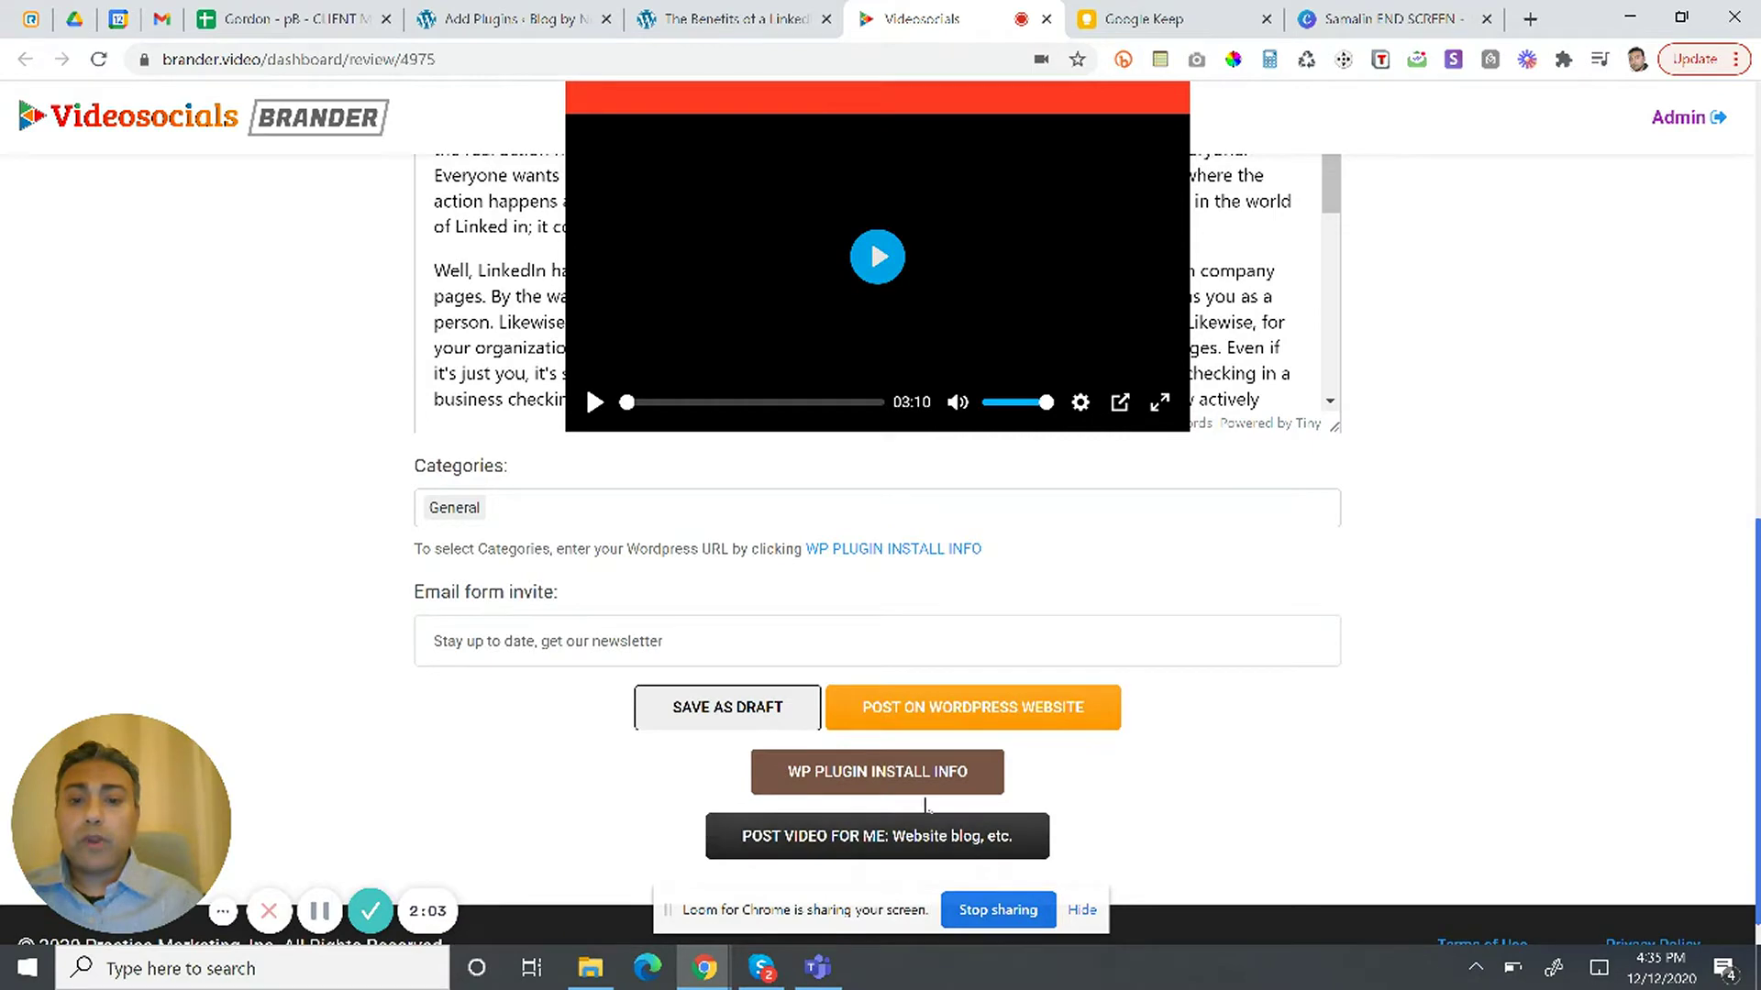
{"action": "left_click", "coordinate": [918, 775]}
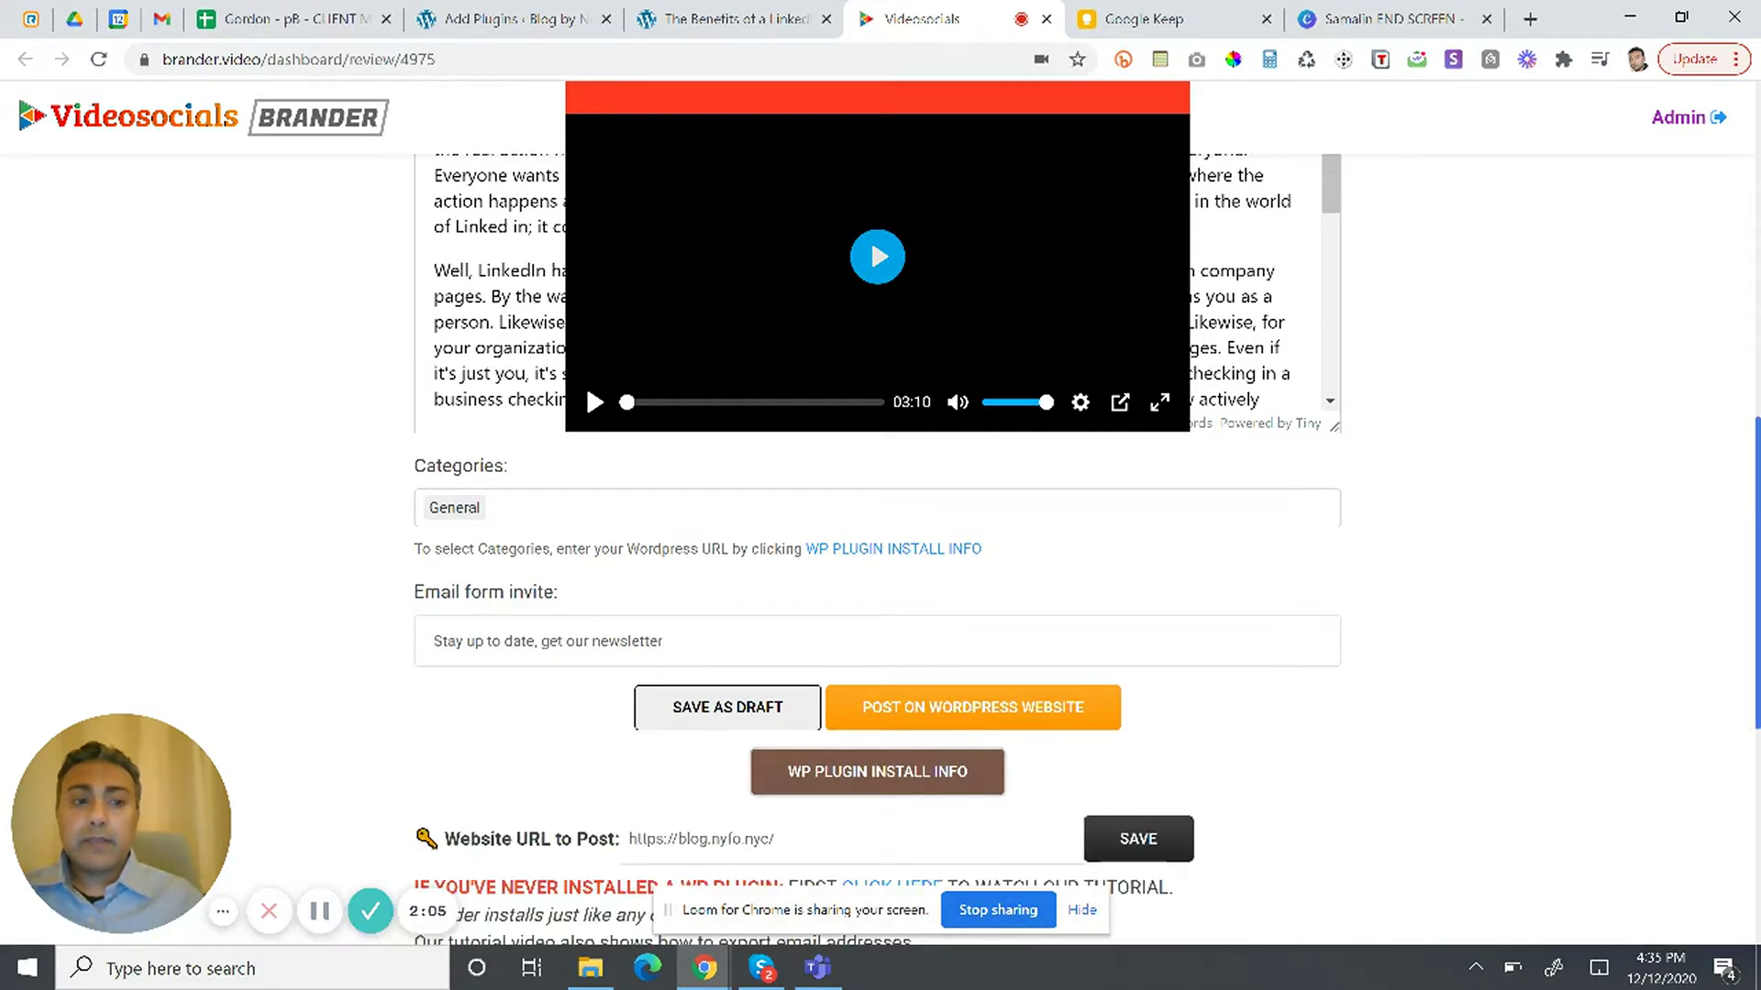
{"action": "scroll", "coordinate": [877, 550], "scroll_direction": "down", "scroll_amount": 2}
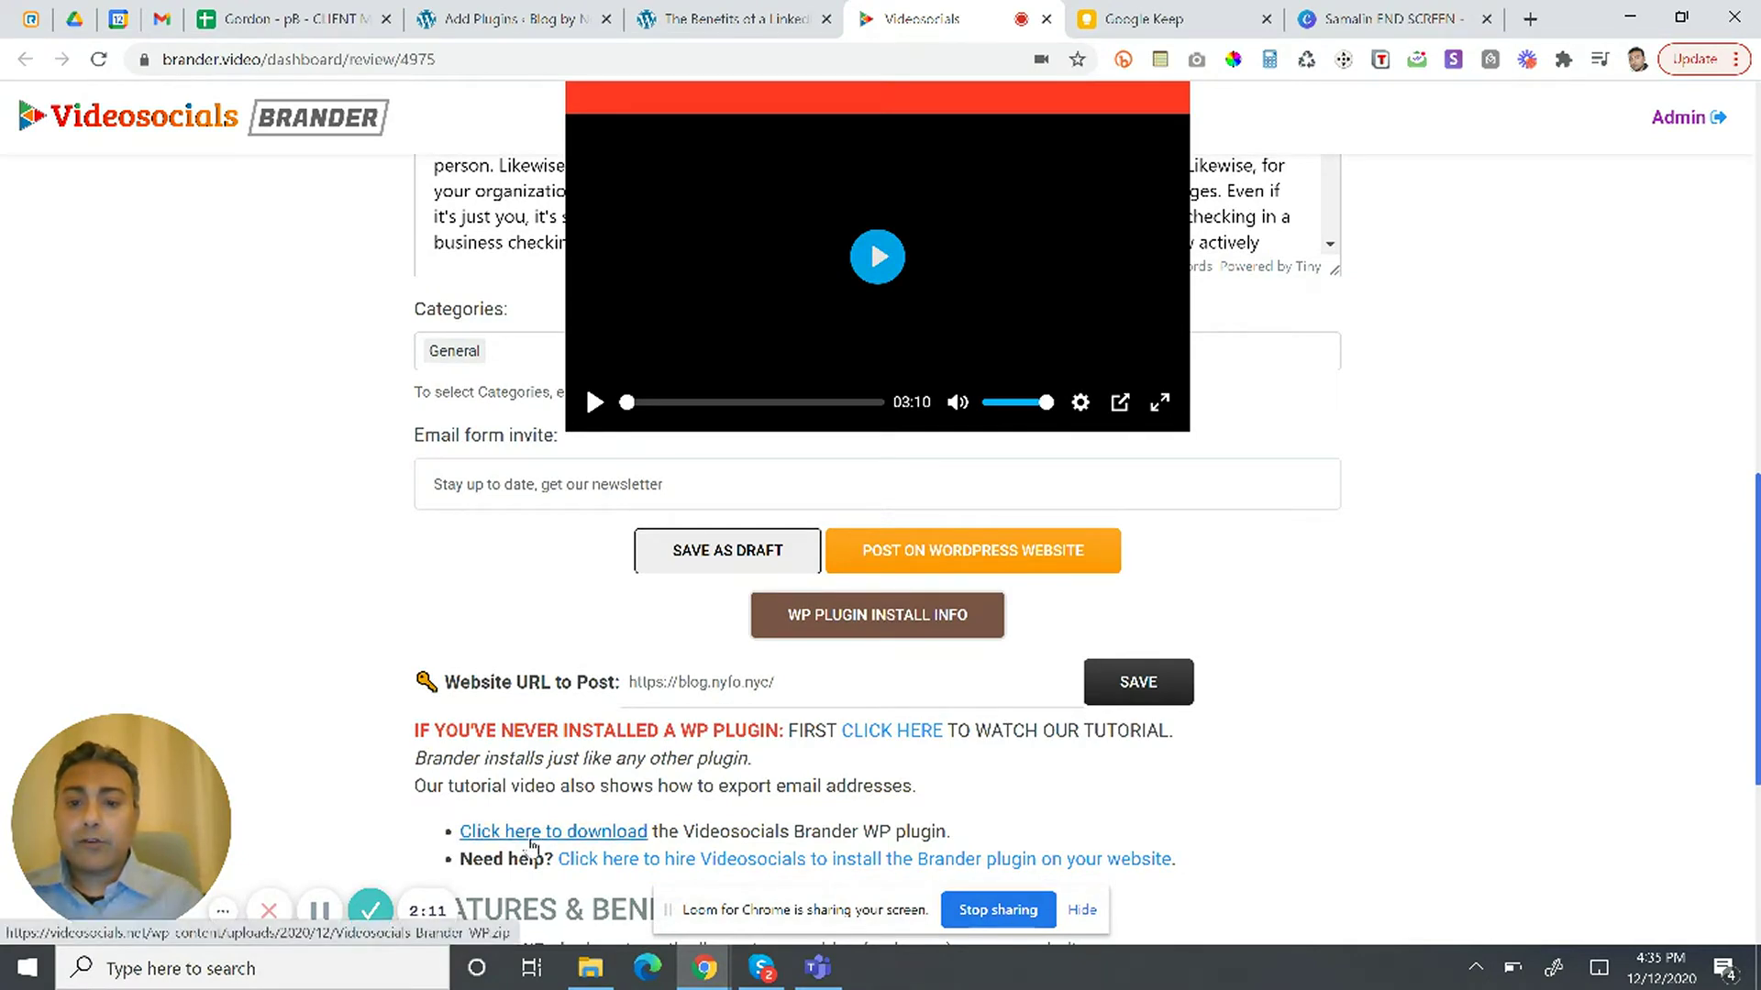
{"action": "left_click", "coordinate": [562, 840]}
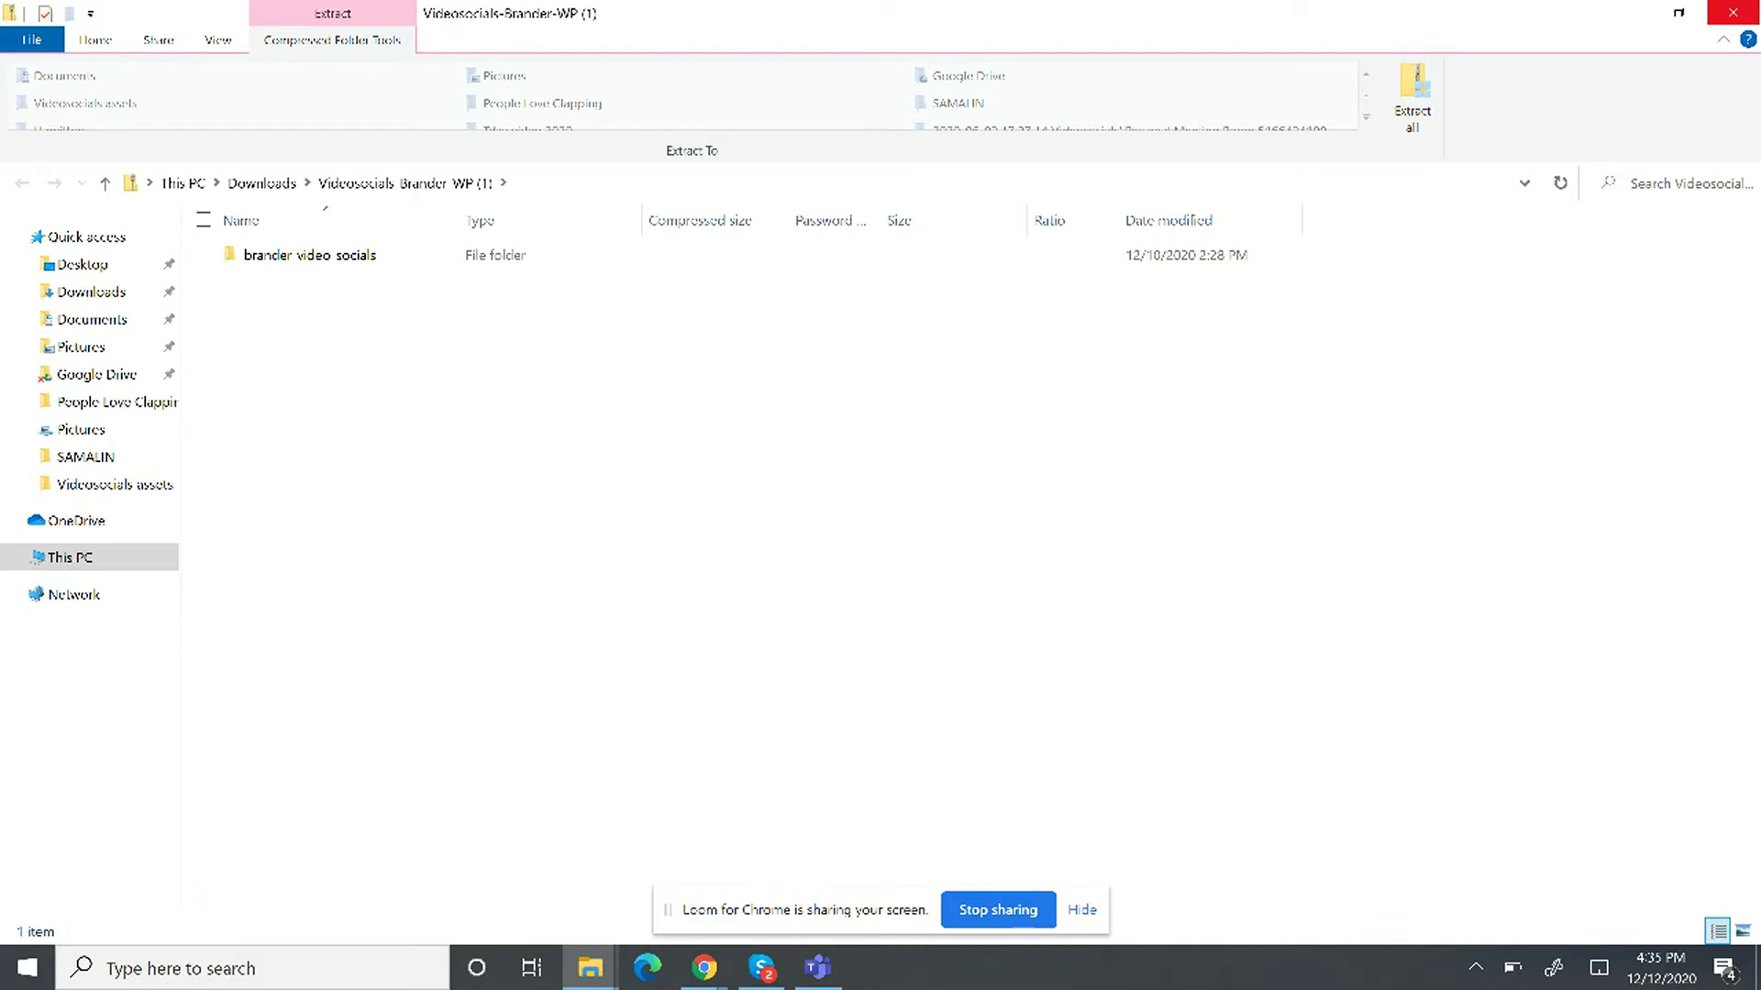
{"action": "left_click", "coordinate": [1733, 14]}
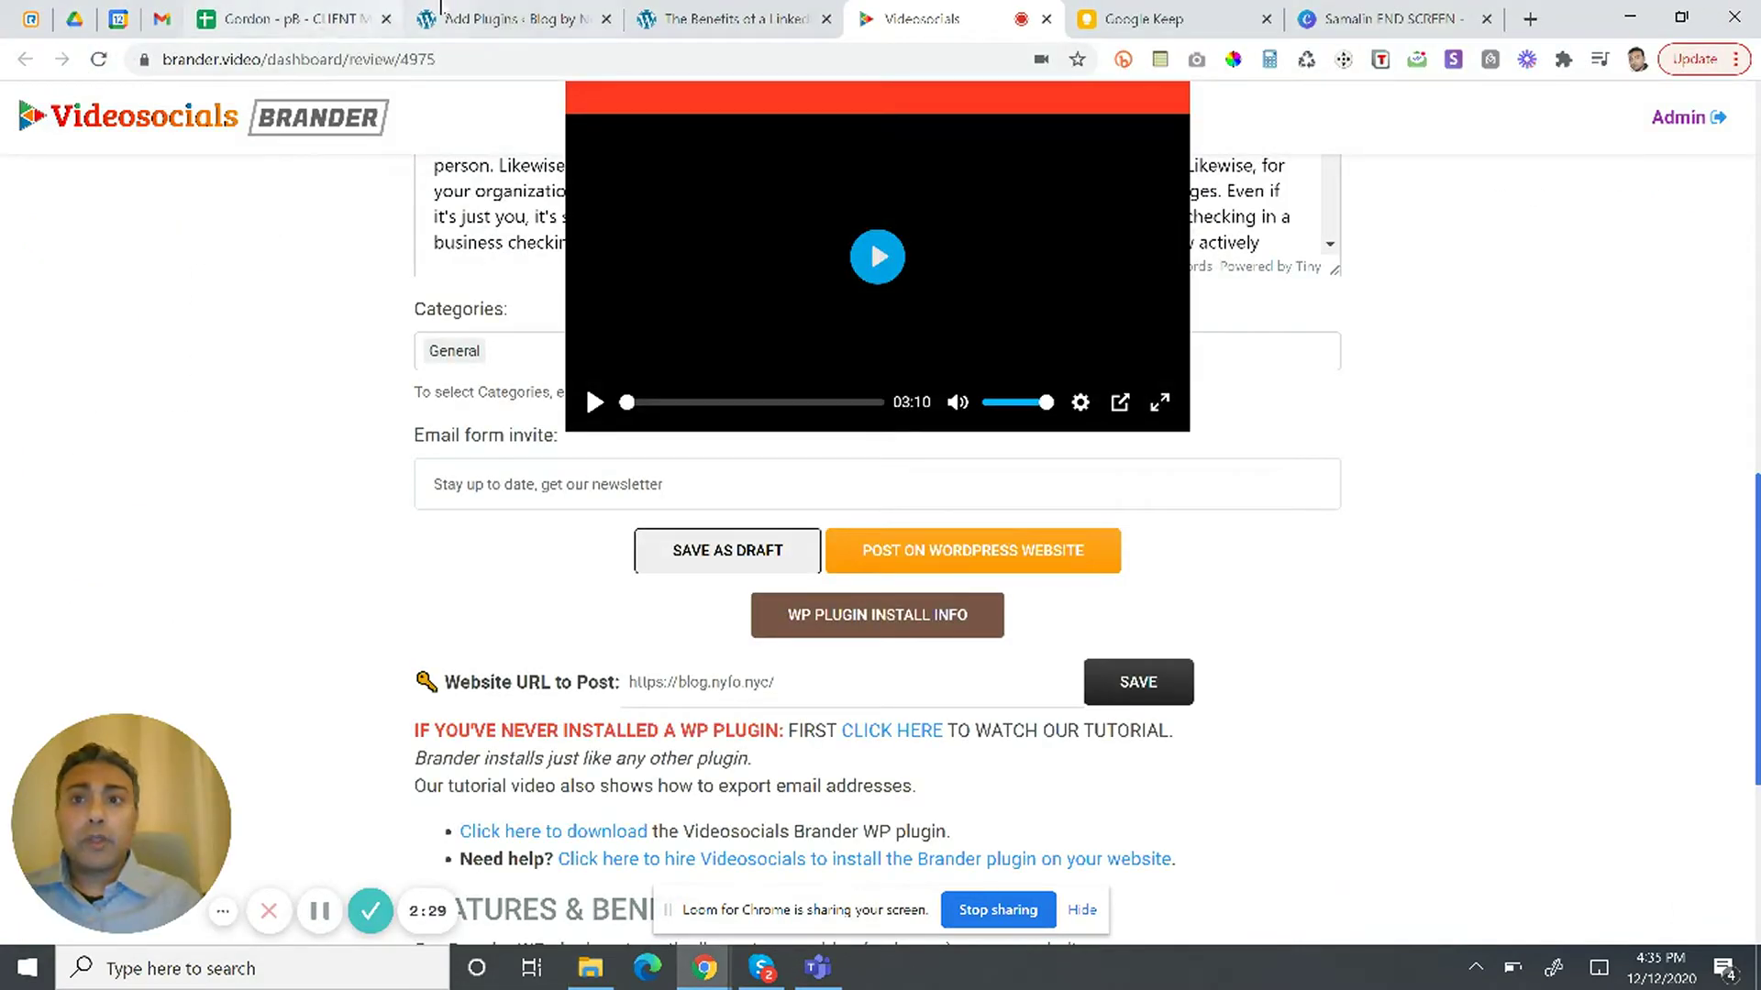
Step: Back in the WordPress admin, install the plugin from the downloaded Videosocials-Brander-WP zip file and activate it
{"action": "left_click", "coordinate": [476, 18]}
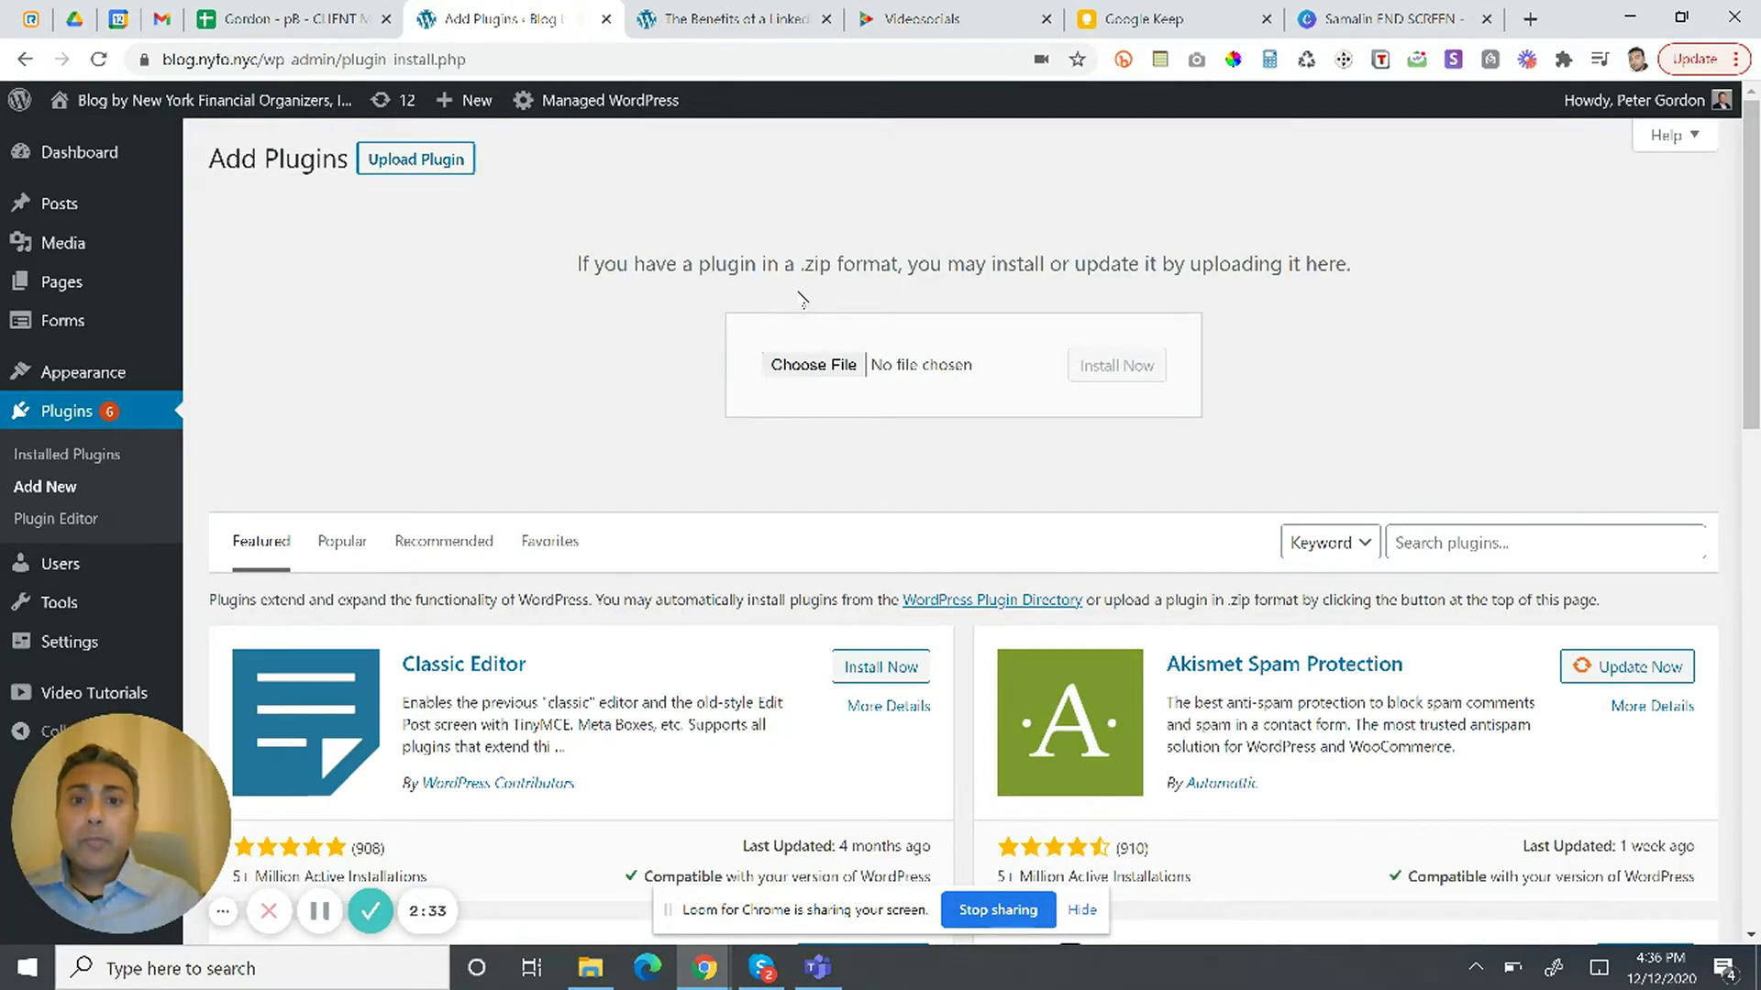
{"action": "left_click", "coordinate": [809, 367]}
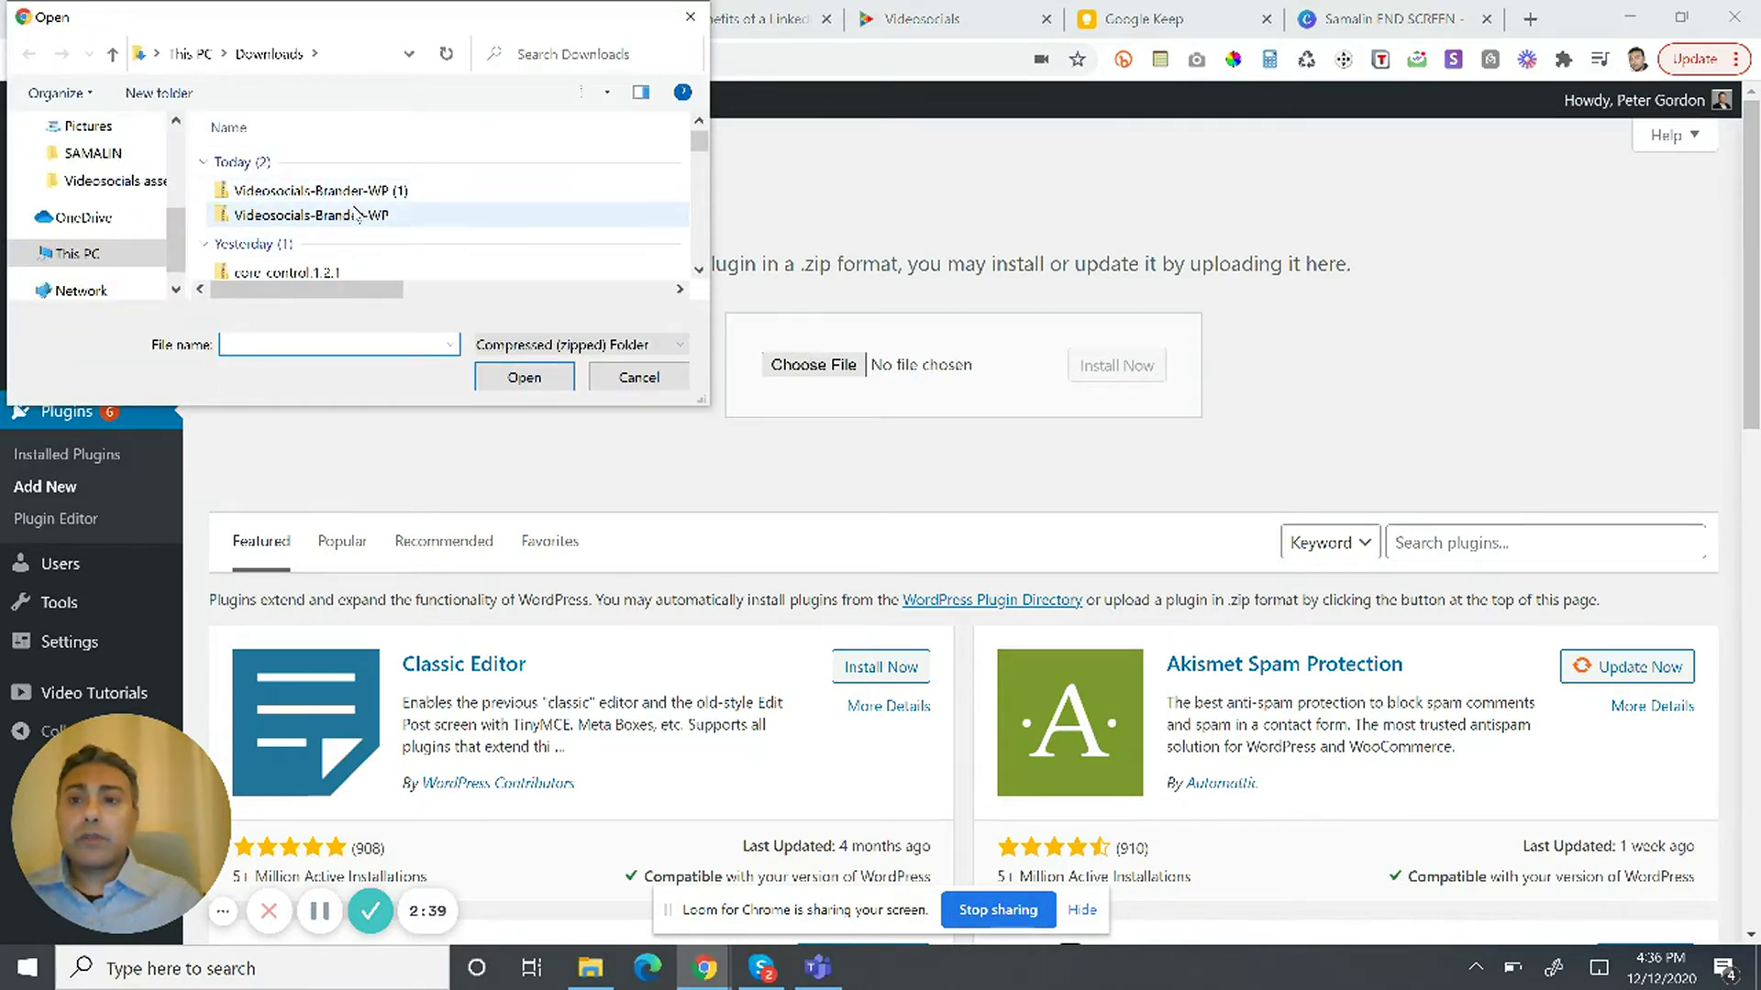
{"action": "left_click", "coordinate": [357, 213]}
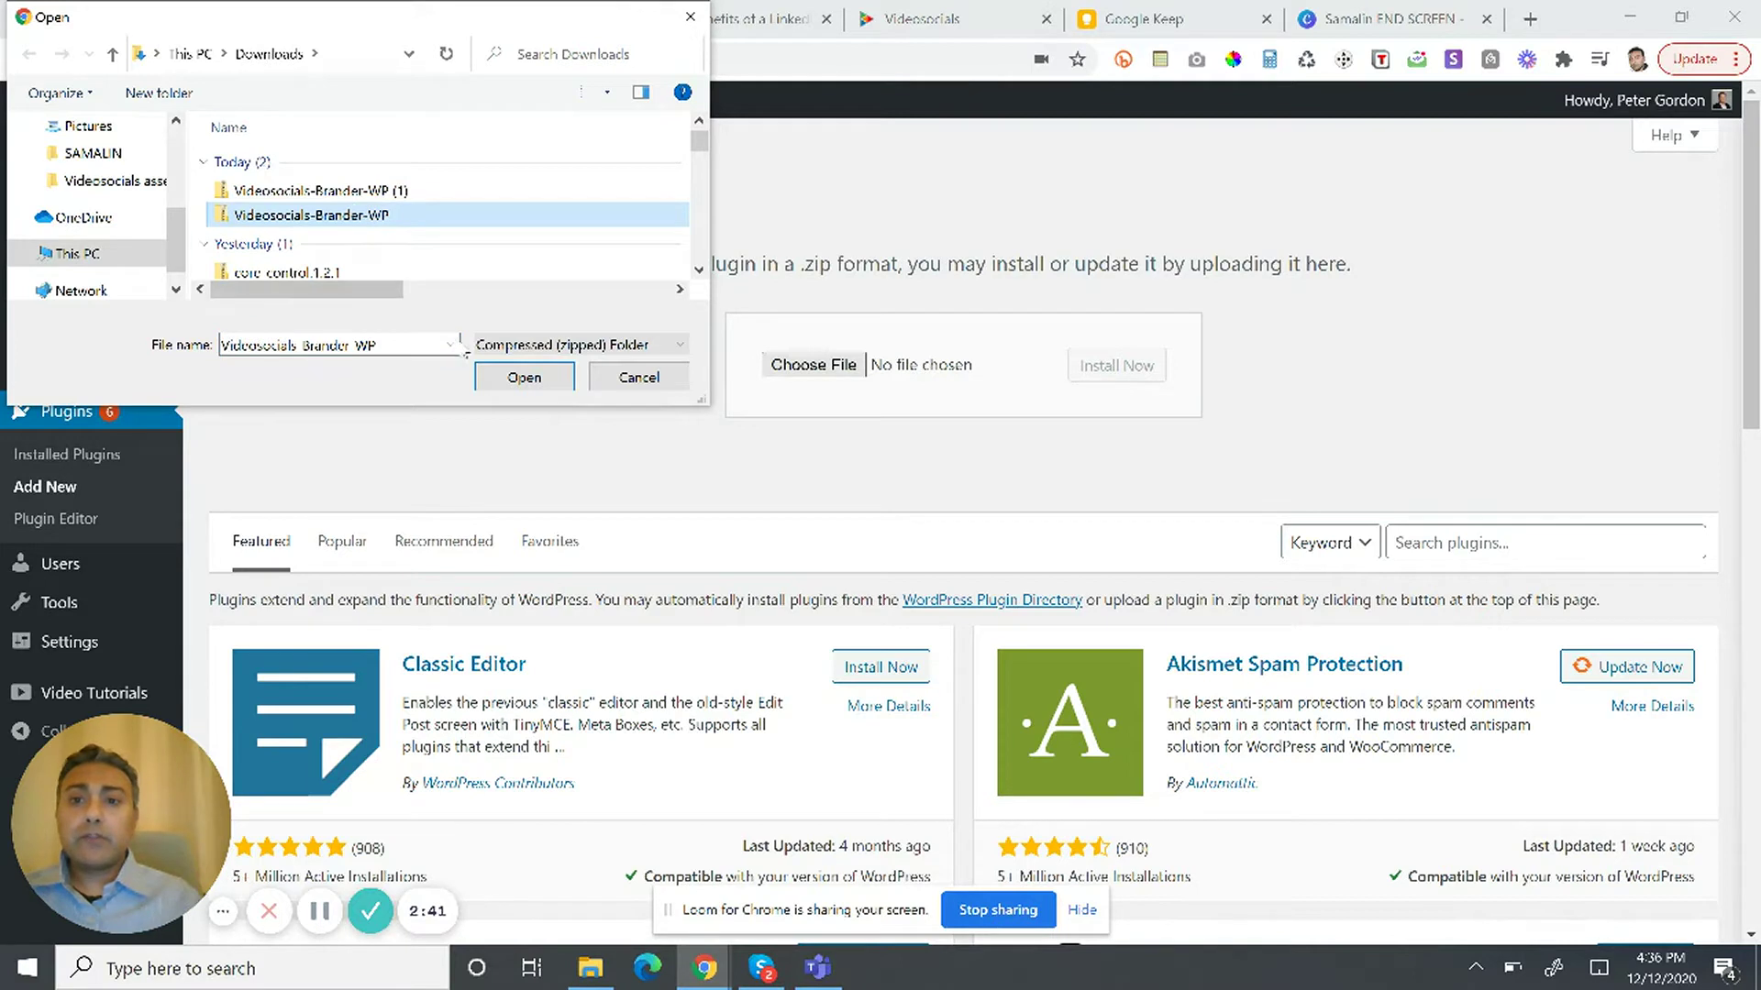
{"action": "left_click", "coordinate": [510, 388]}
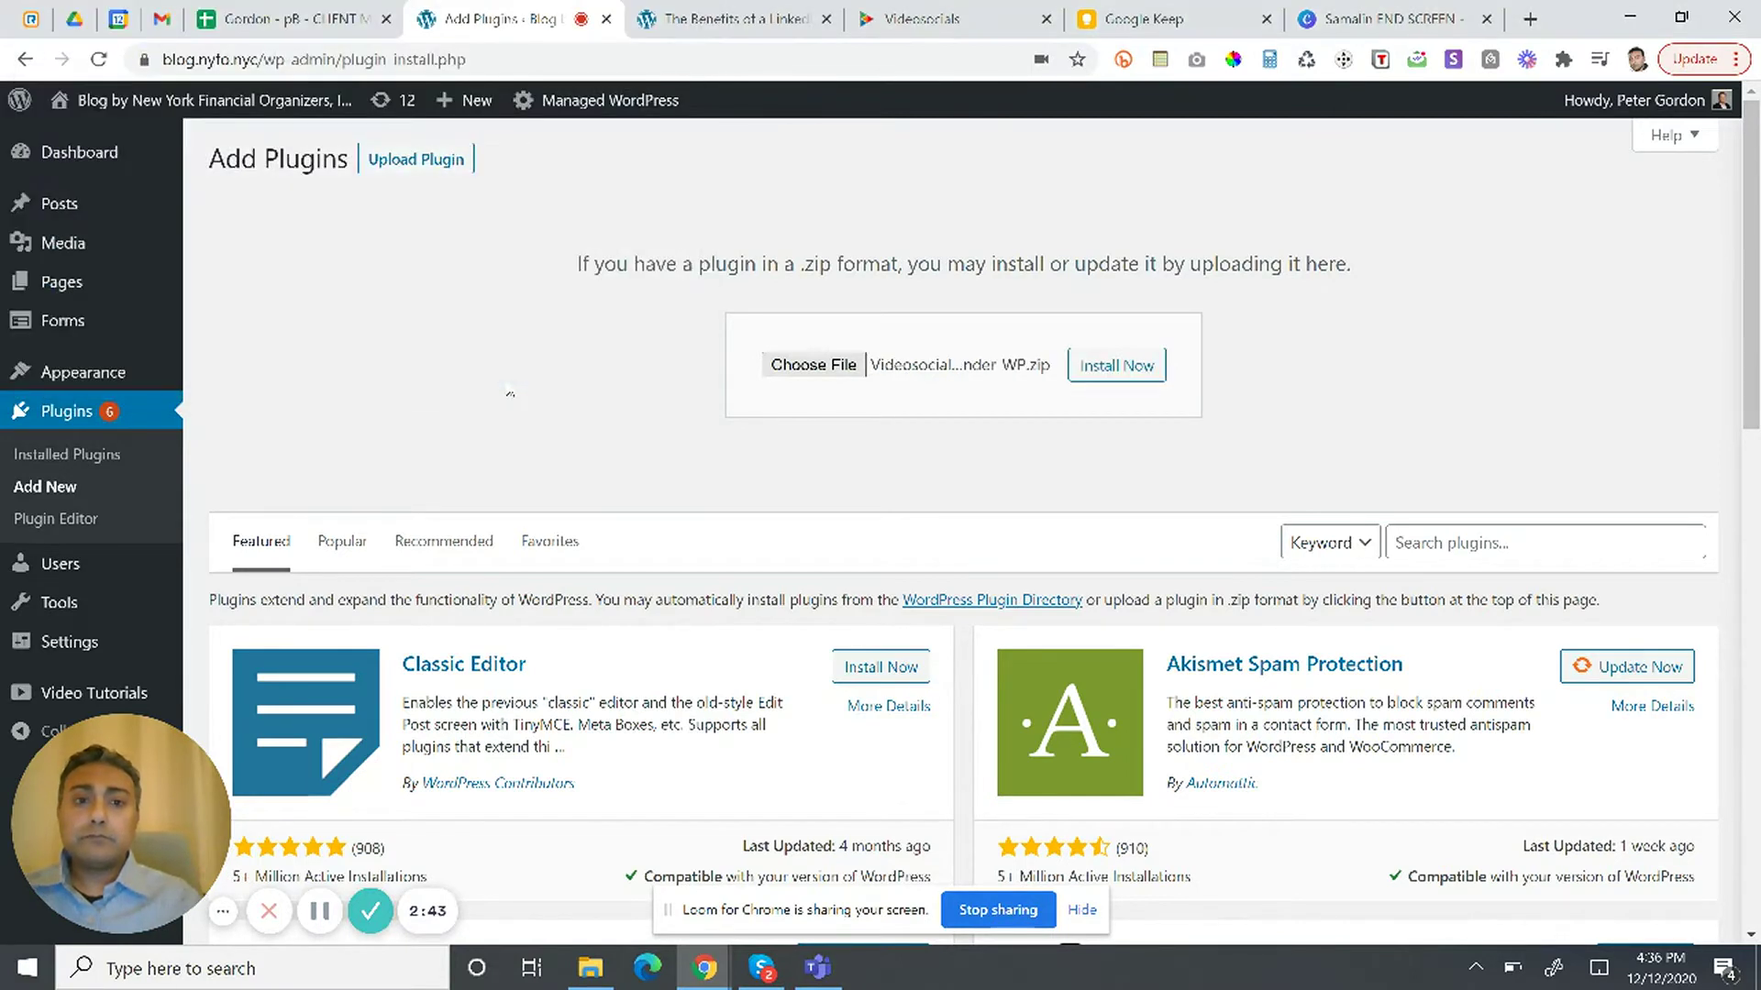
{"action": "left_click", "coordinate": [1121, 367]}
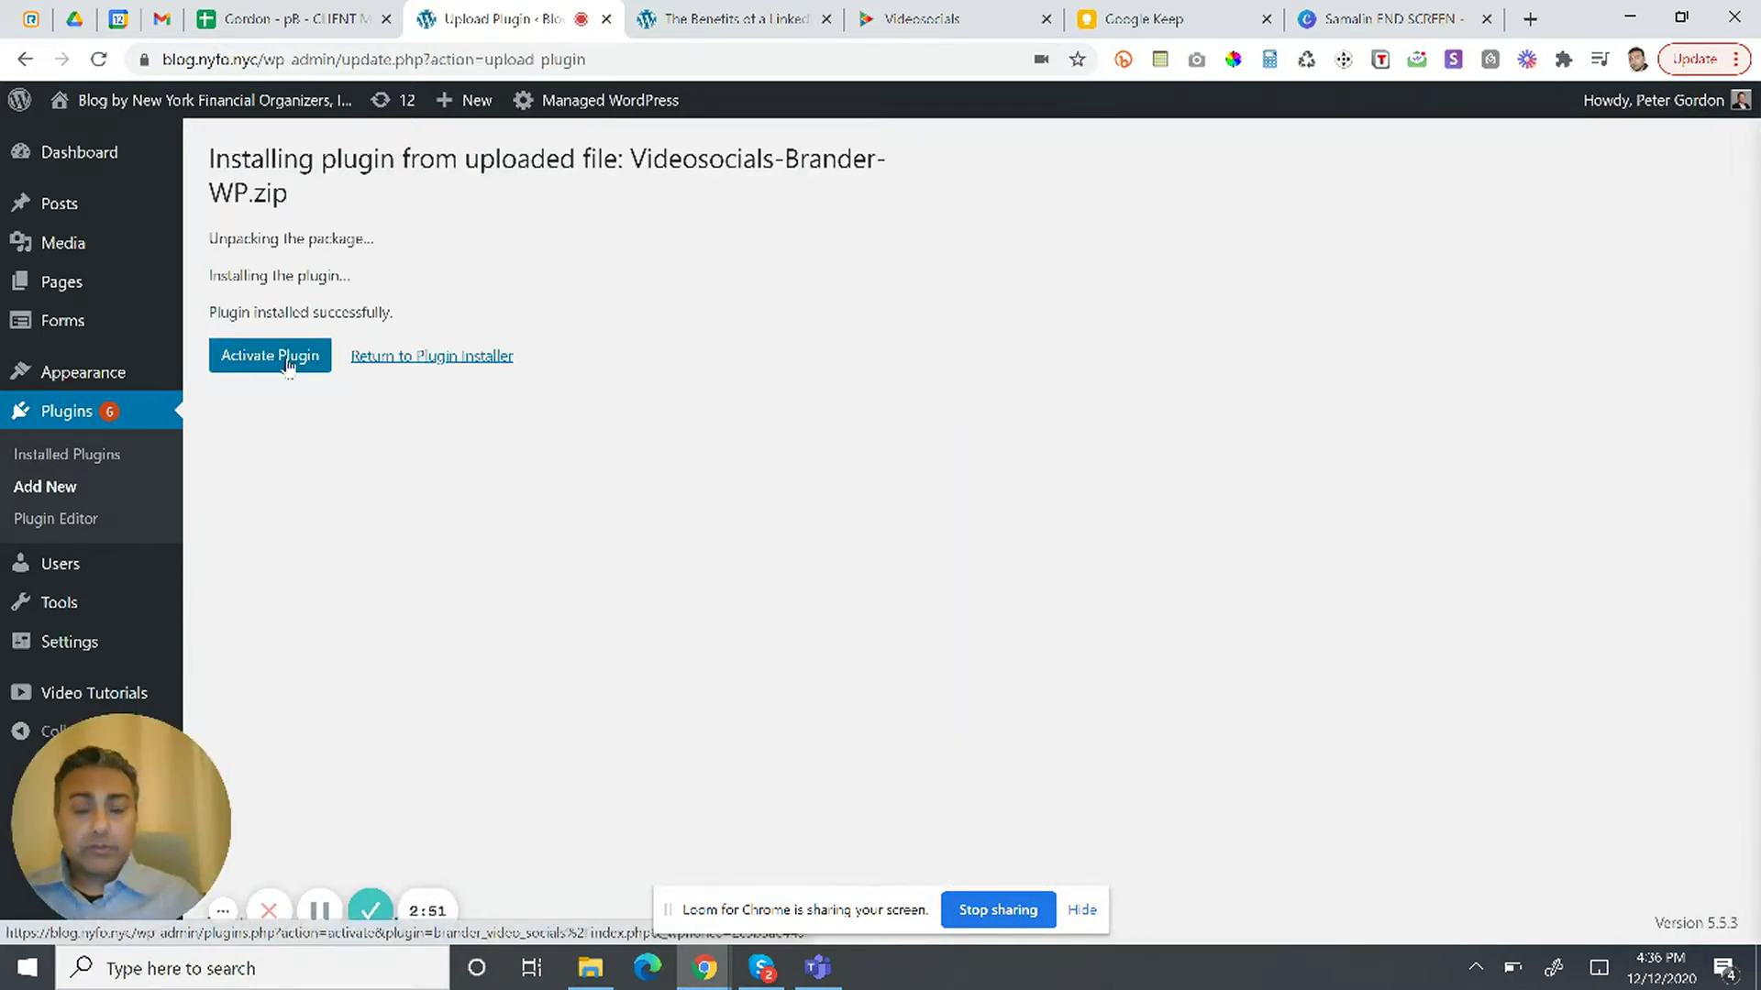
{"action": "left_click", "coordinate": [287, 362]}
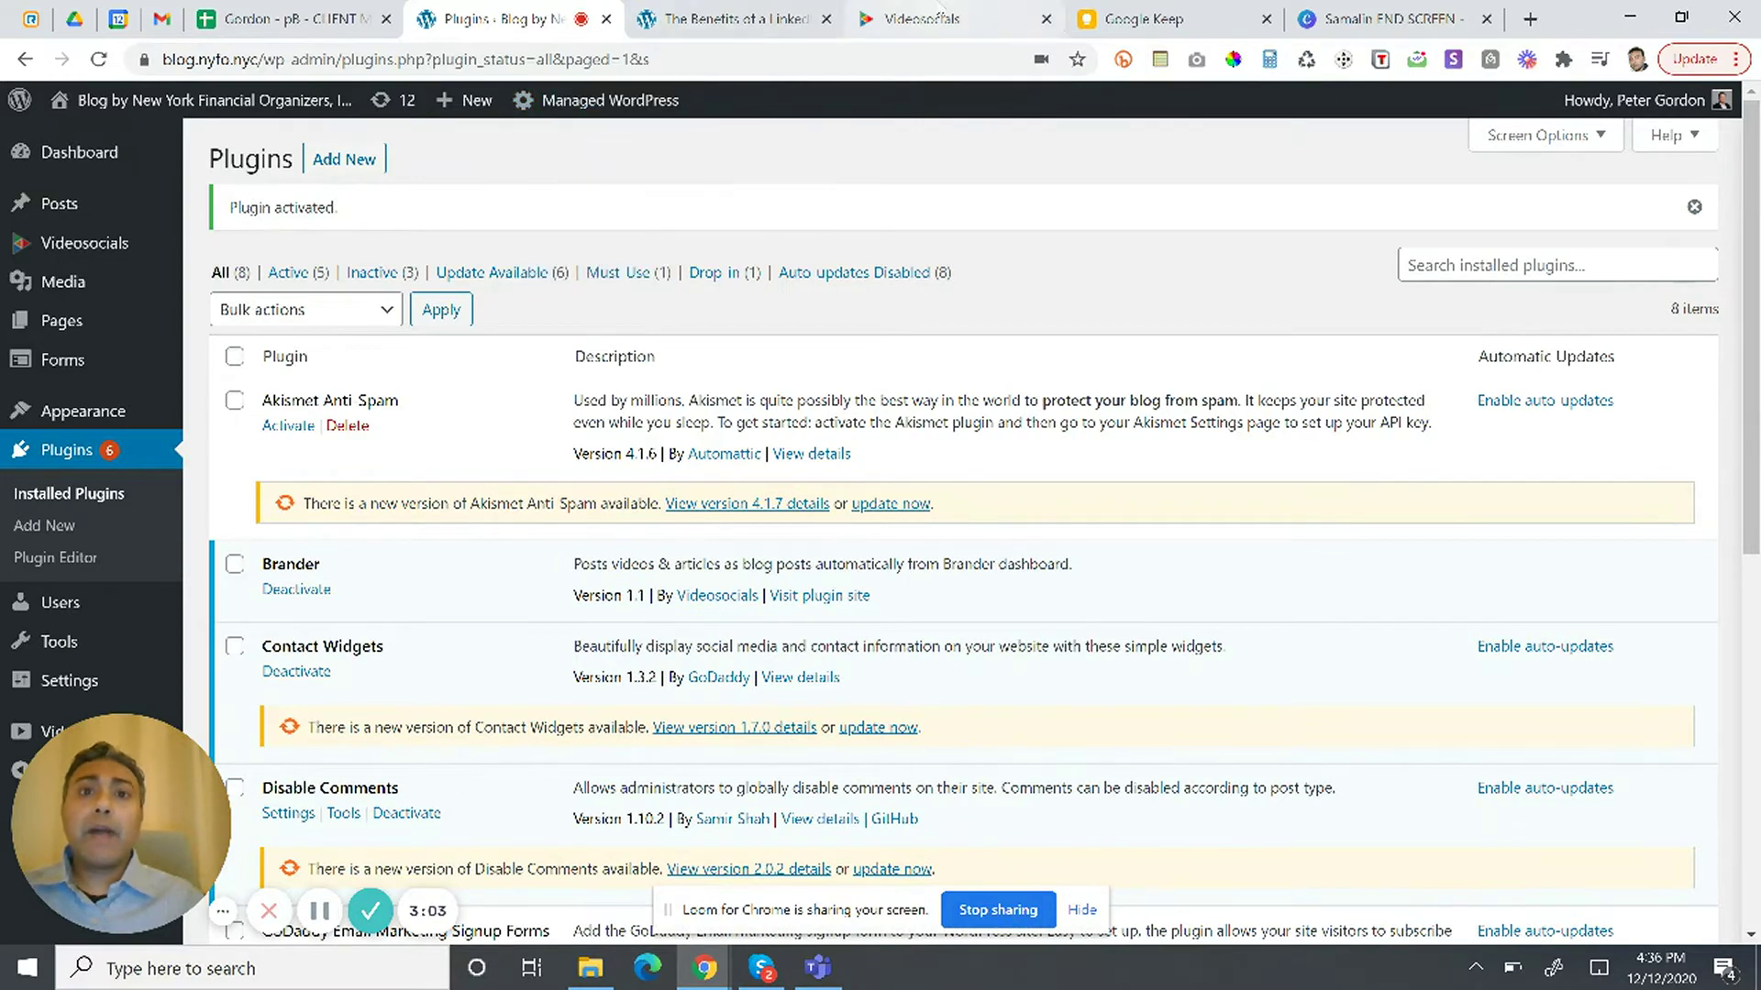
{"action": "left_click", "coordinate": [949, 11]}
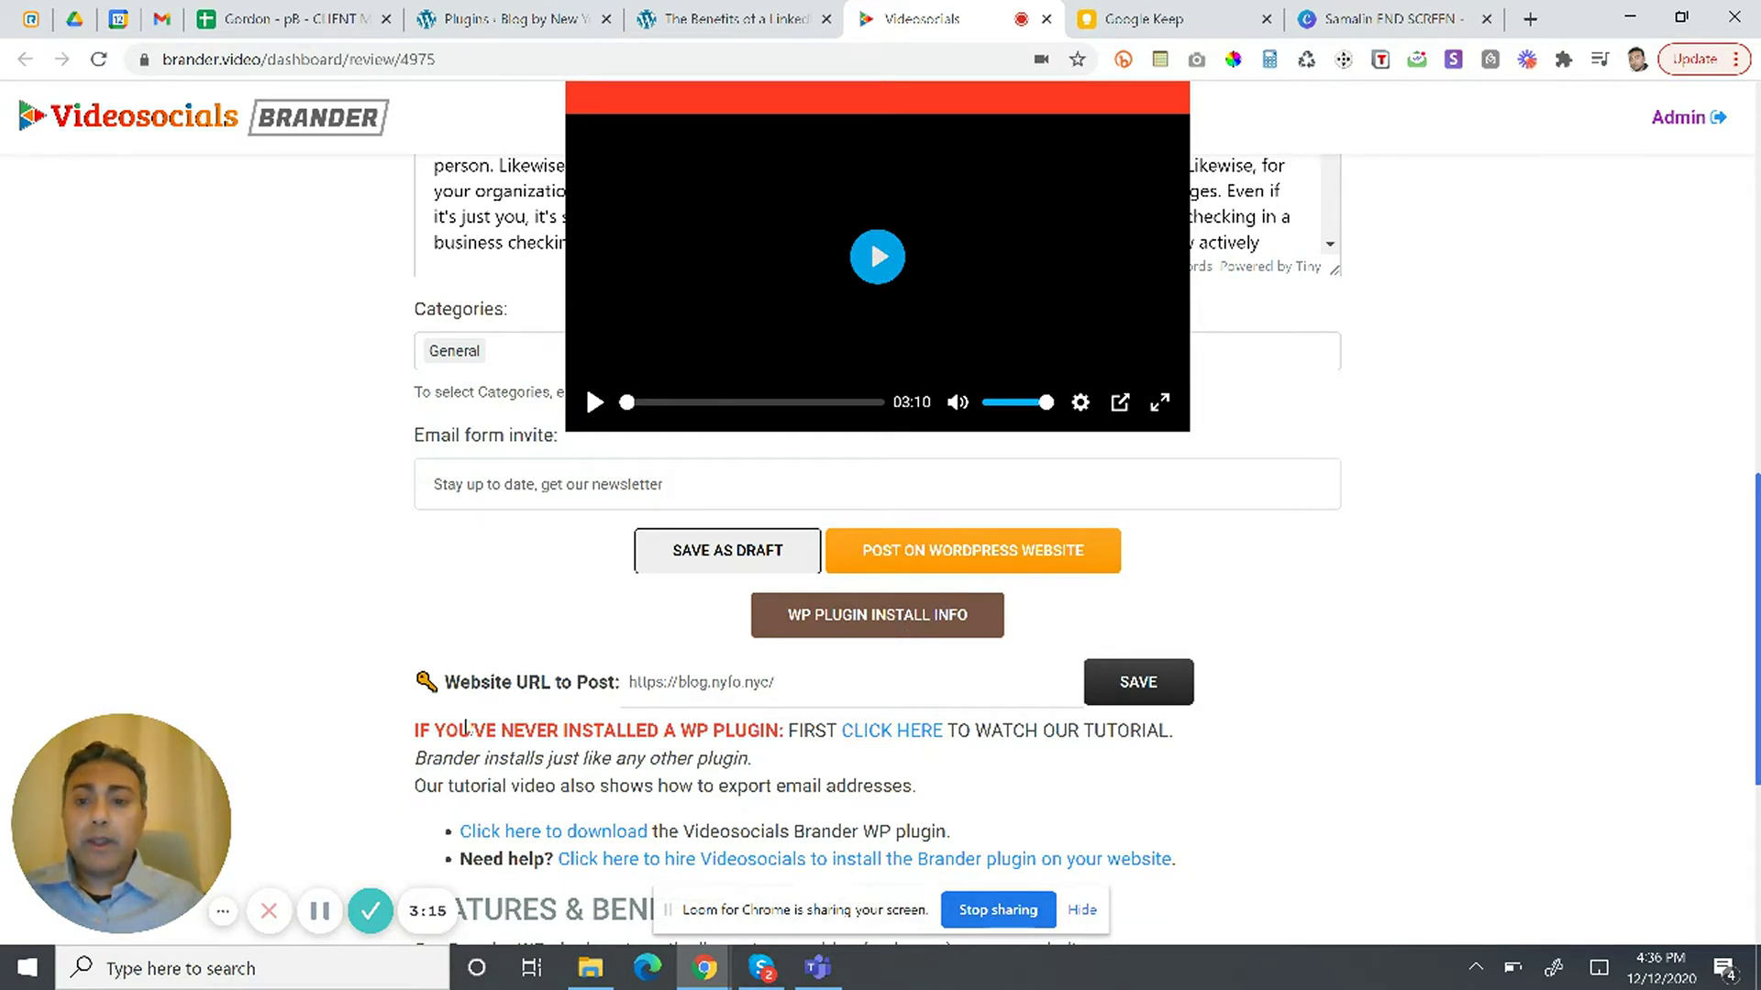
{"action": "triple_click", "coordinate": [648, 692]}
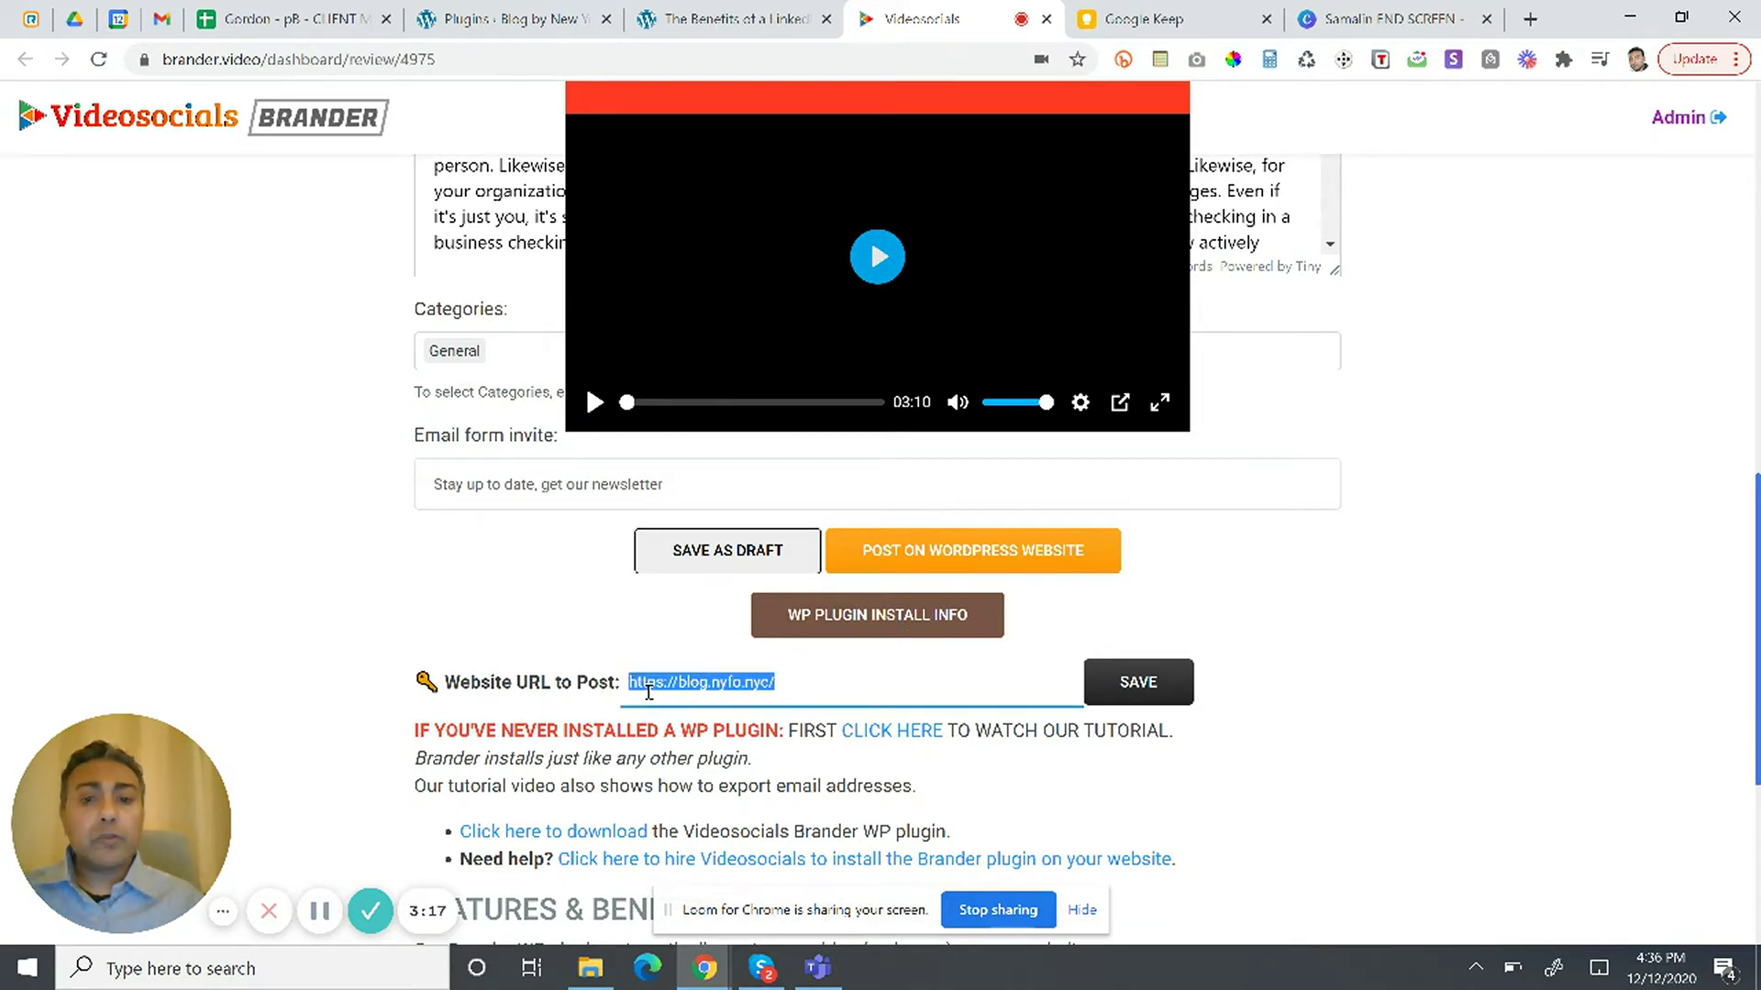
{"action": "left_click", "coordinate": [913, 680]}
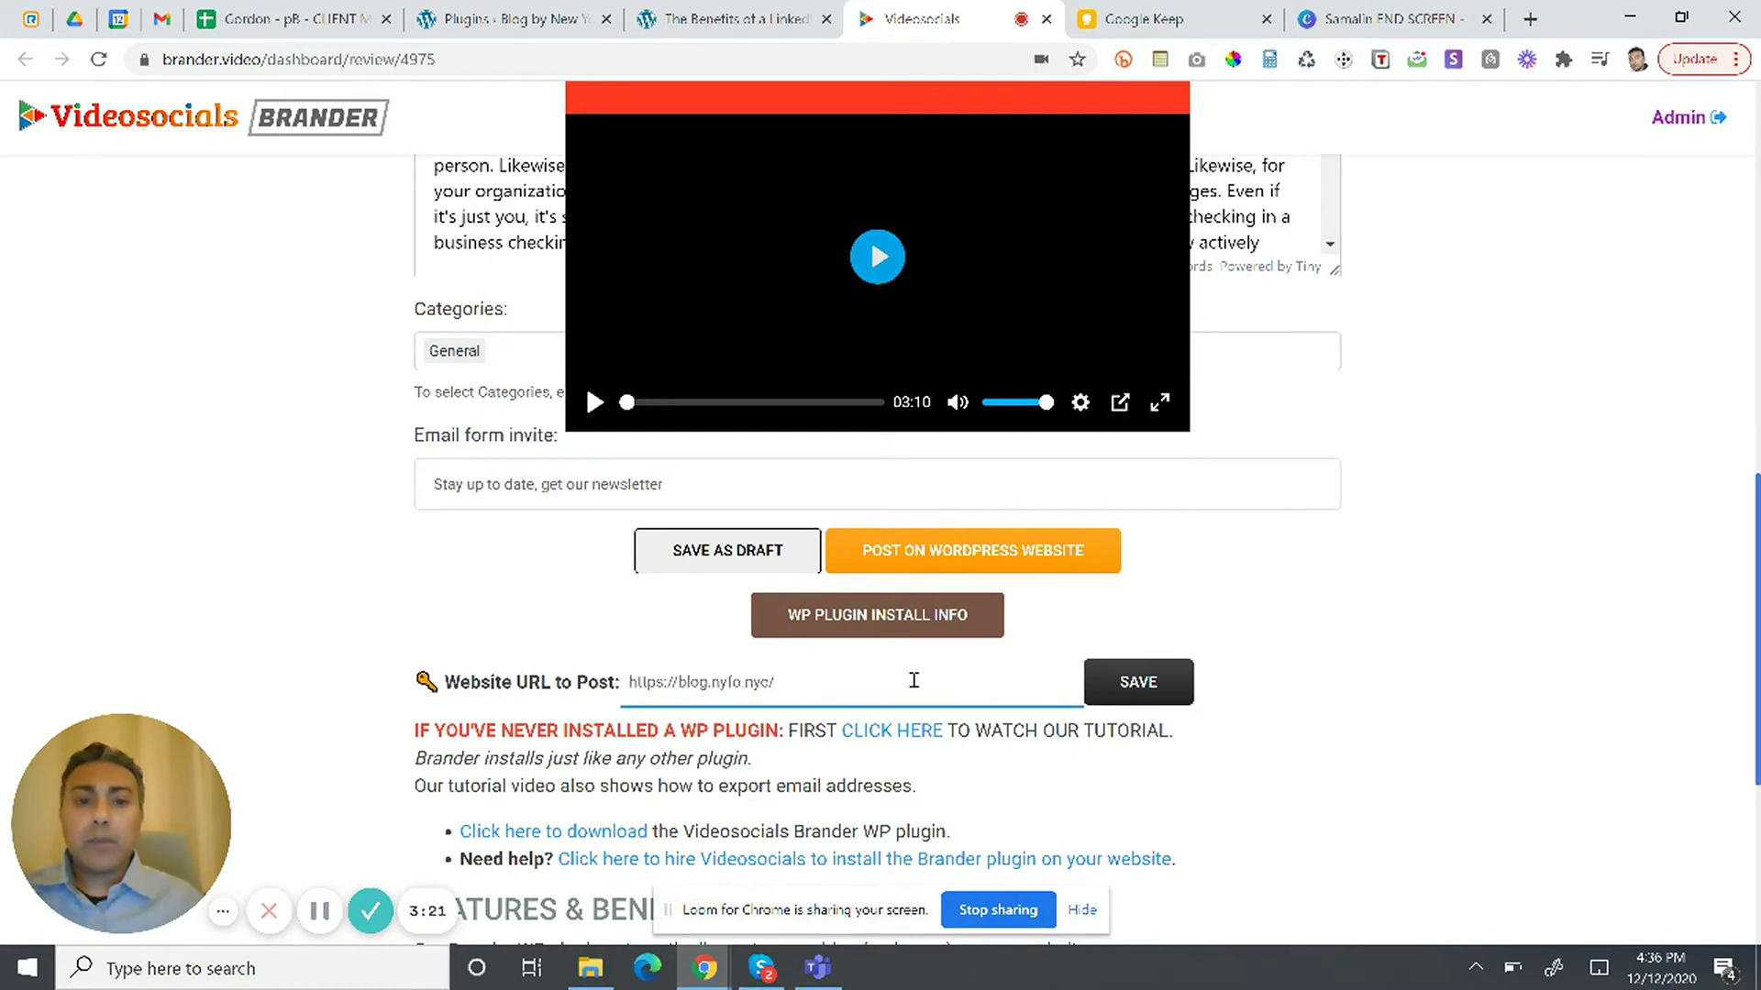
{"action": "left_click", "coordinate": [1144, 695]}
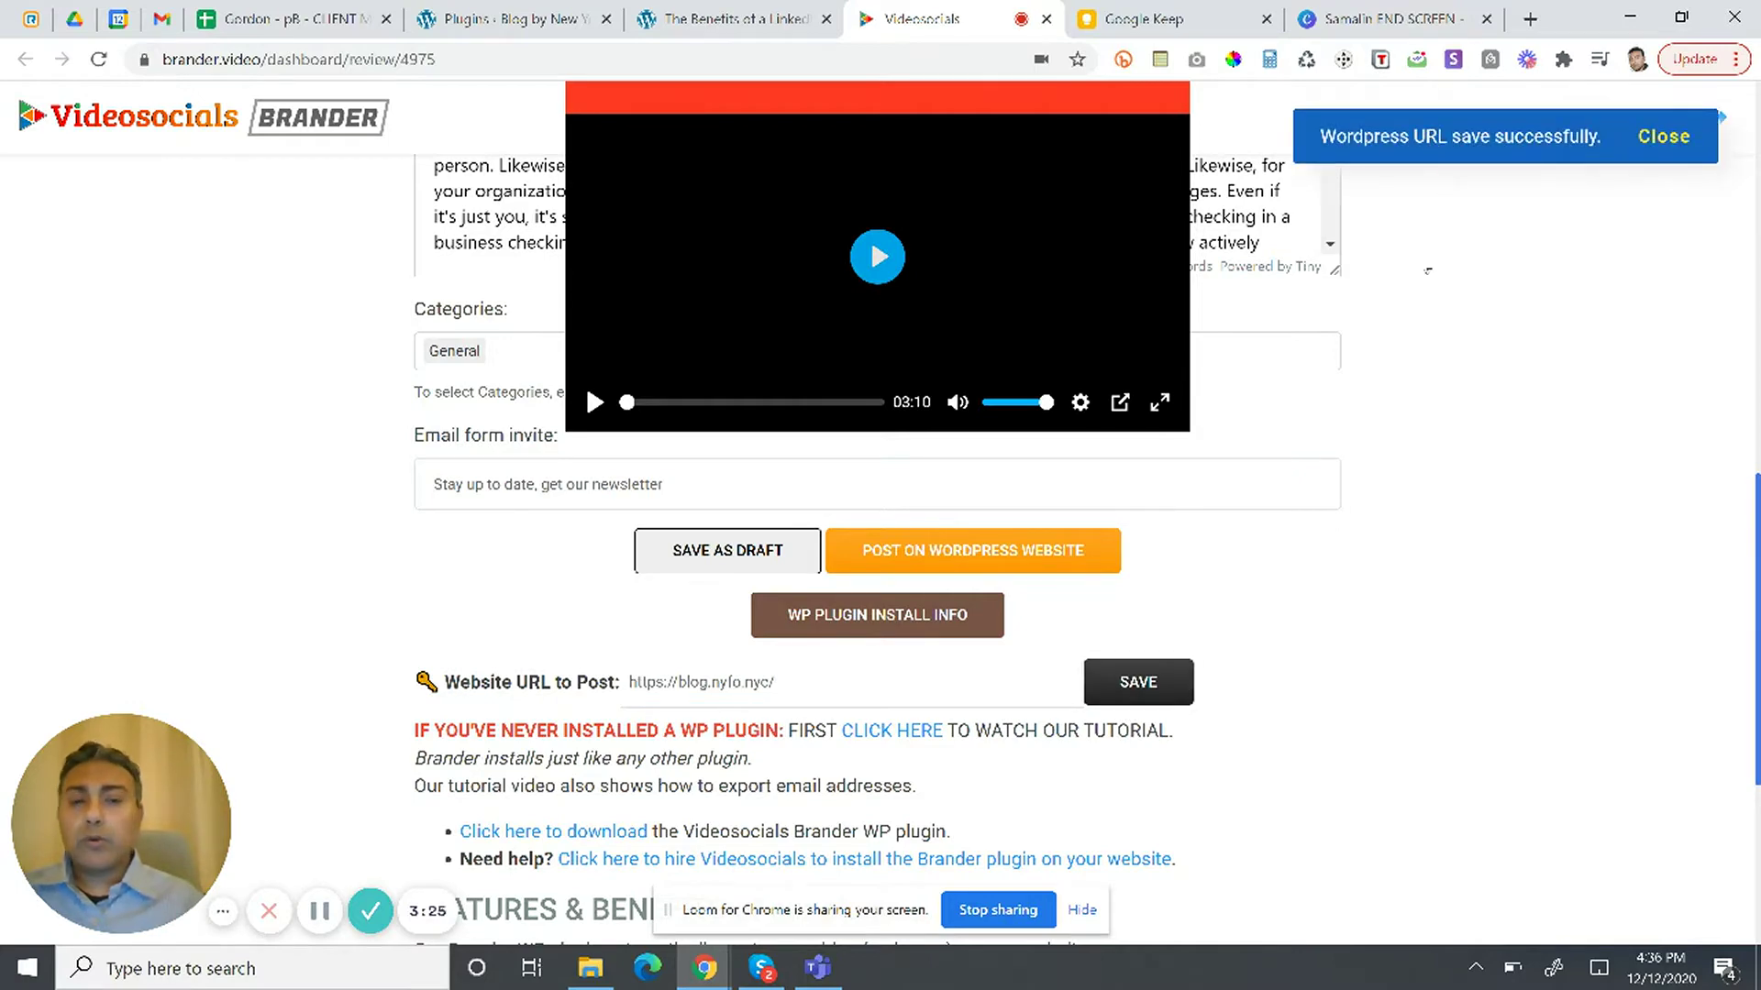
{"action": "scroll", "coordinate": [878, 532], "scroll_direction": "up", "scroll_amount": 7}
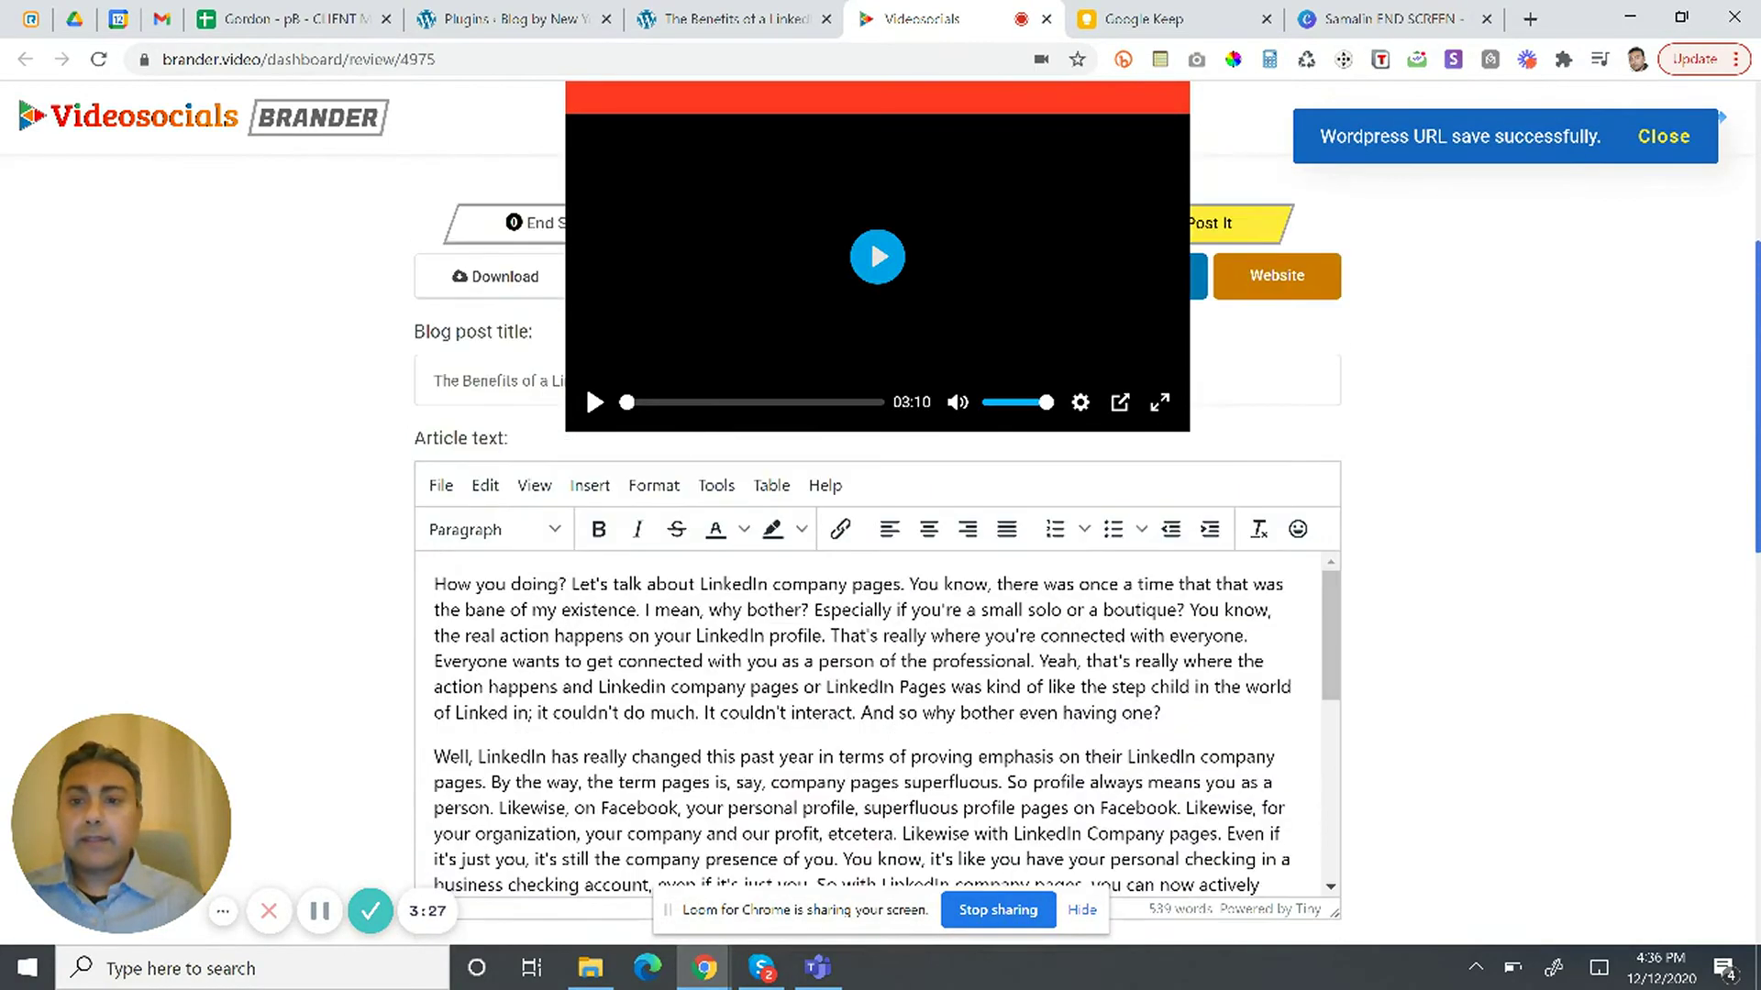
Step: Review the WordPress posting form from its categories and email form invite up to the blog post title, and highlight the title text
{"action": "scroll", "coordinate": [878, 569], "scroll_direction": "down", "scroll_amount": 1}
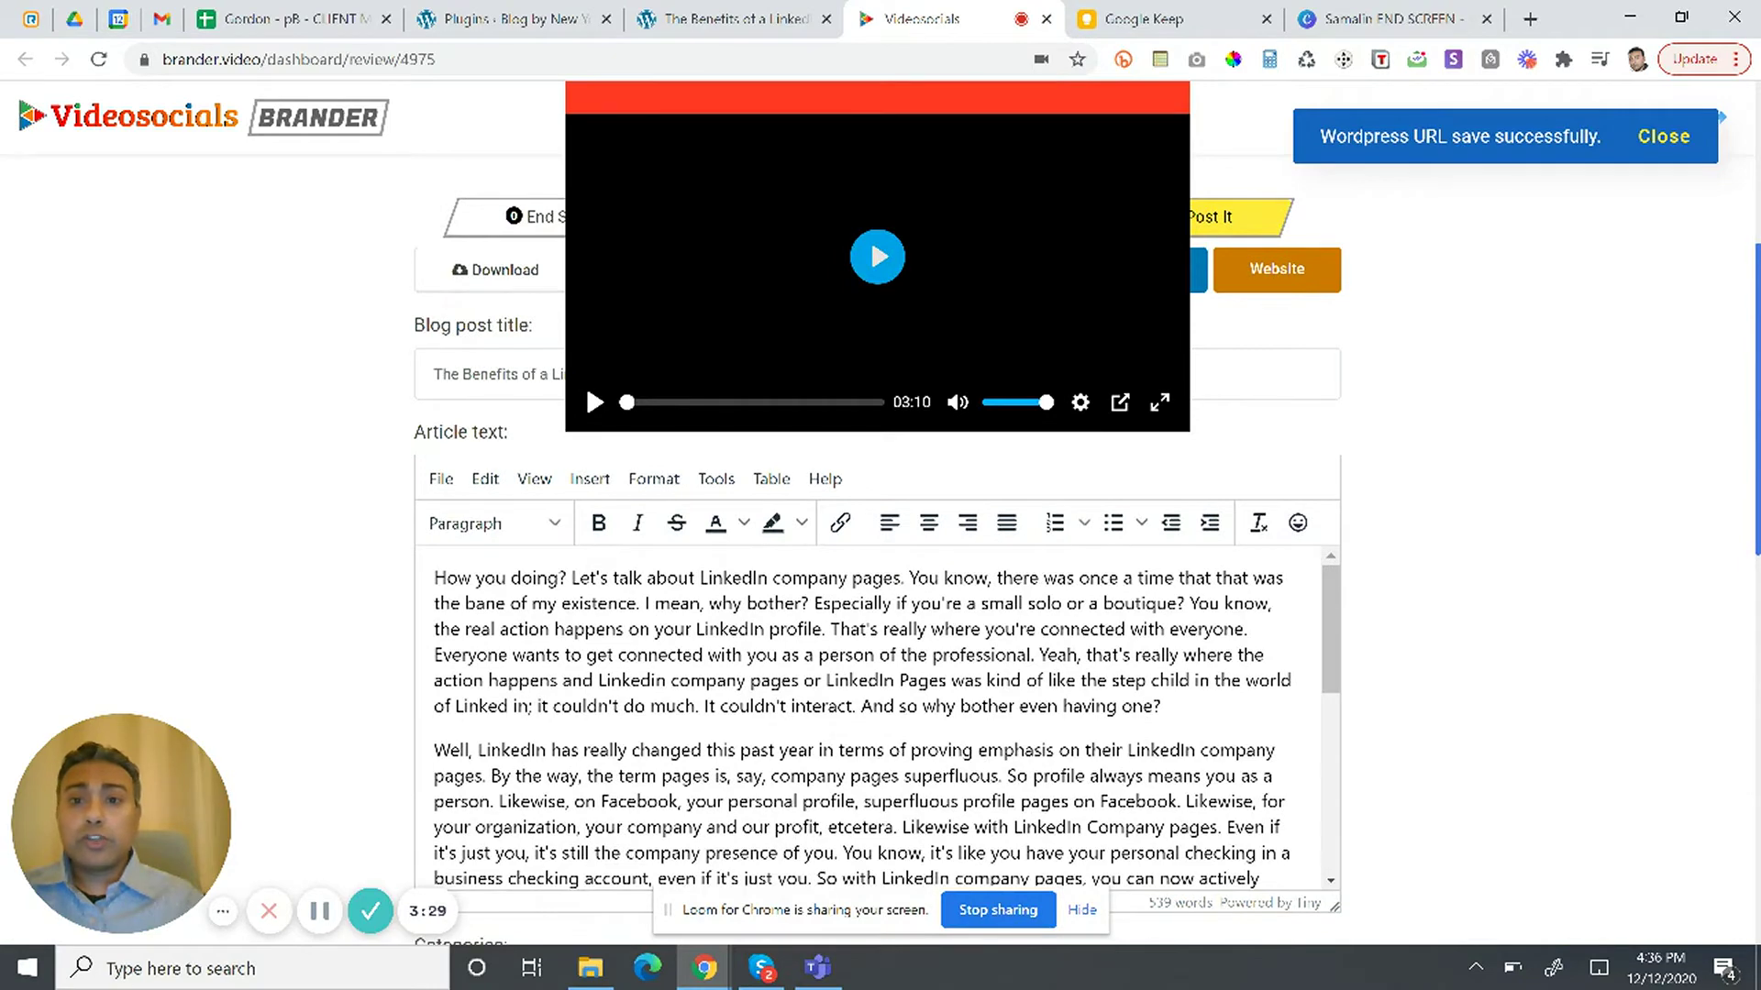
{"action": "scroll", "coordinate": [877, 569], "scroll_direction": "up", "scroll_amount": 2}
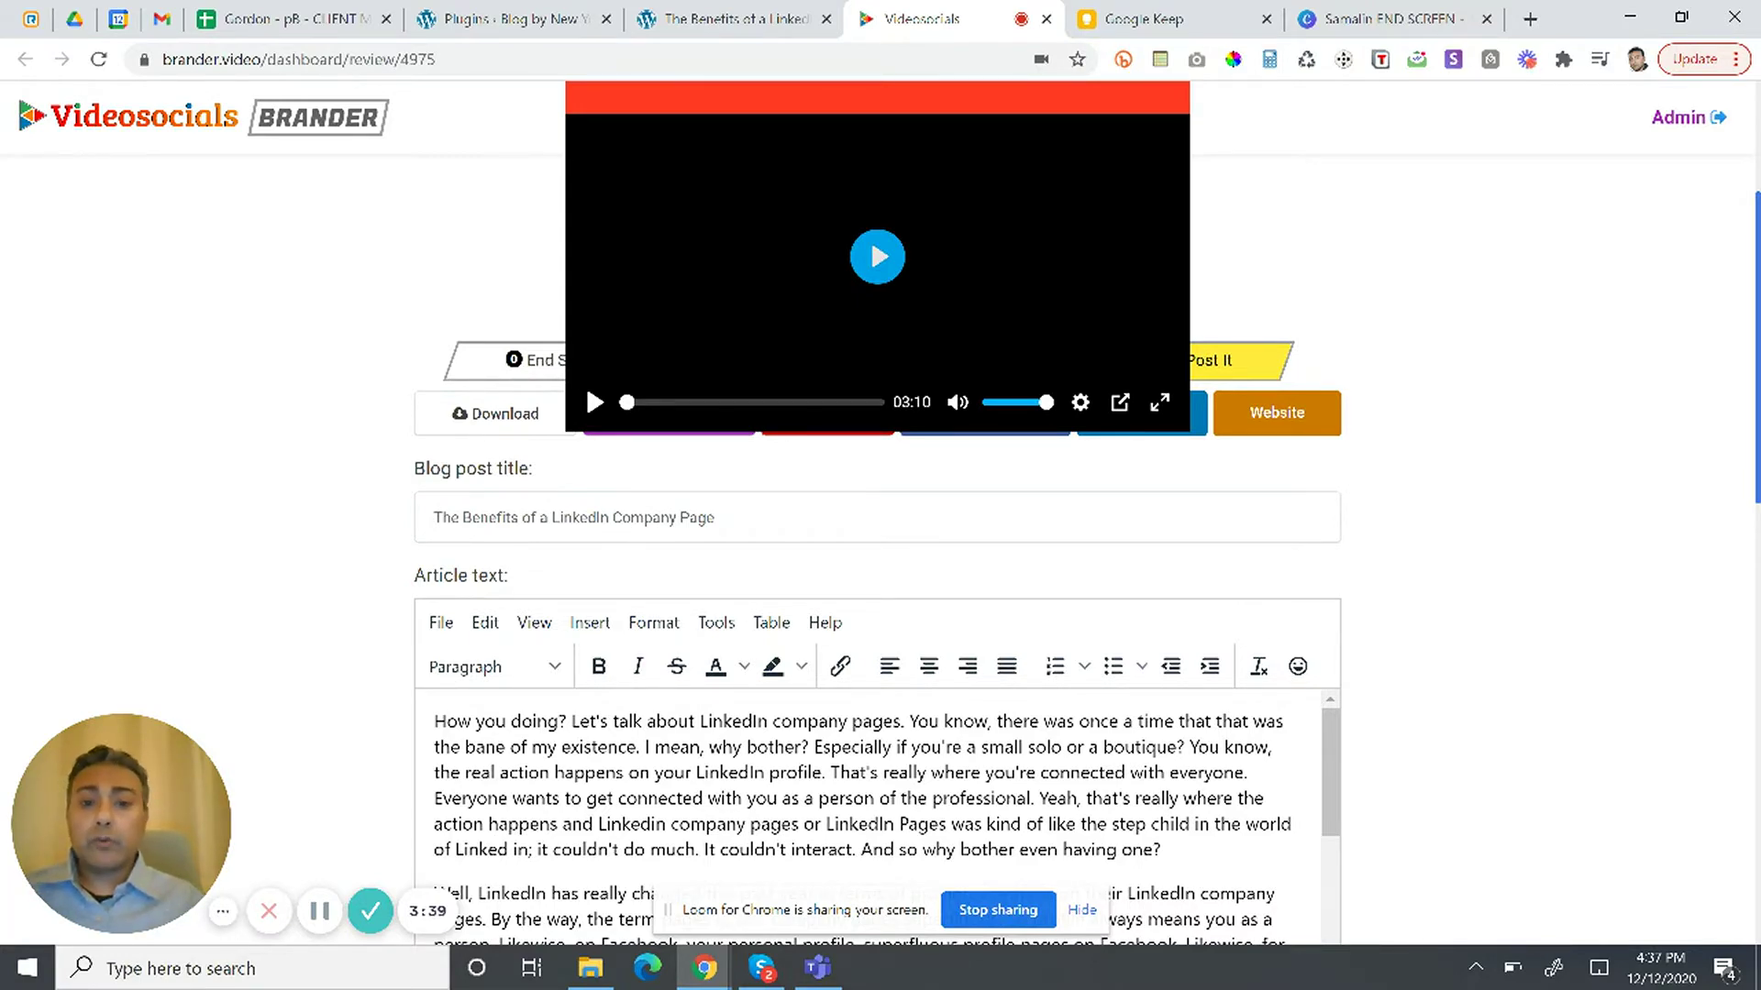
{"action": "scroll", "coordinate": [878, 550], "scroll_direction": "down", "scroll_amount": 7}
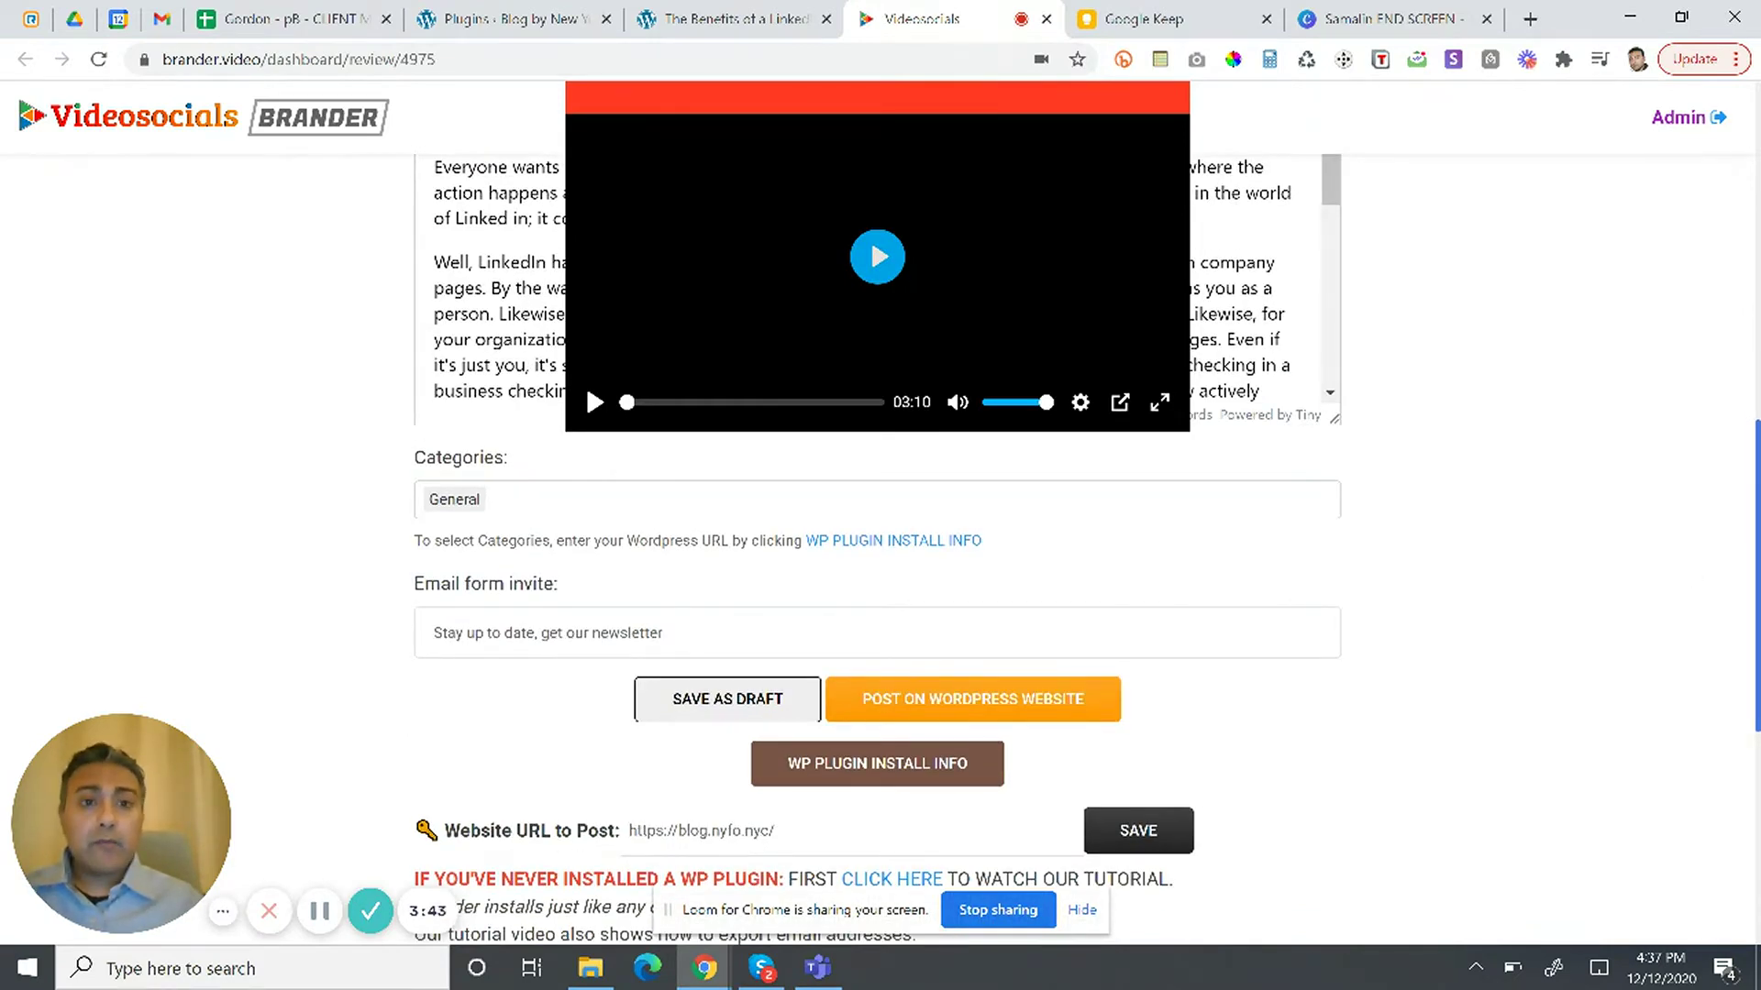
{"action": "scroll", "coordinate": [1698, 580], "scroll_direction": "up", "scroll_amount": 7}
{"action": "scroll", "coordinate": [1698, 579], "scroll_direction": "up", "scroll_amount": 1}
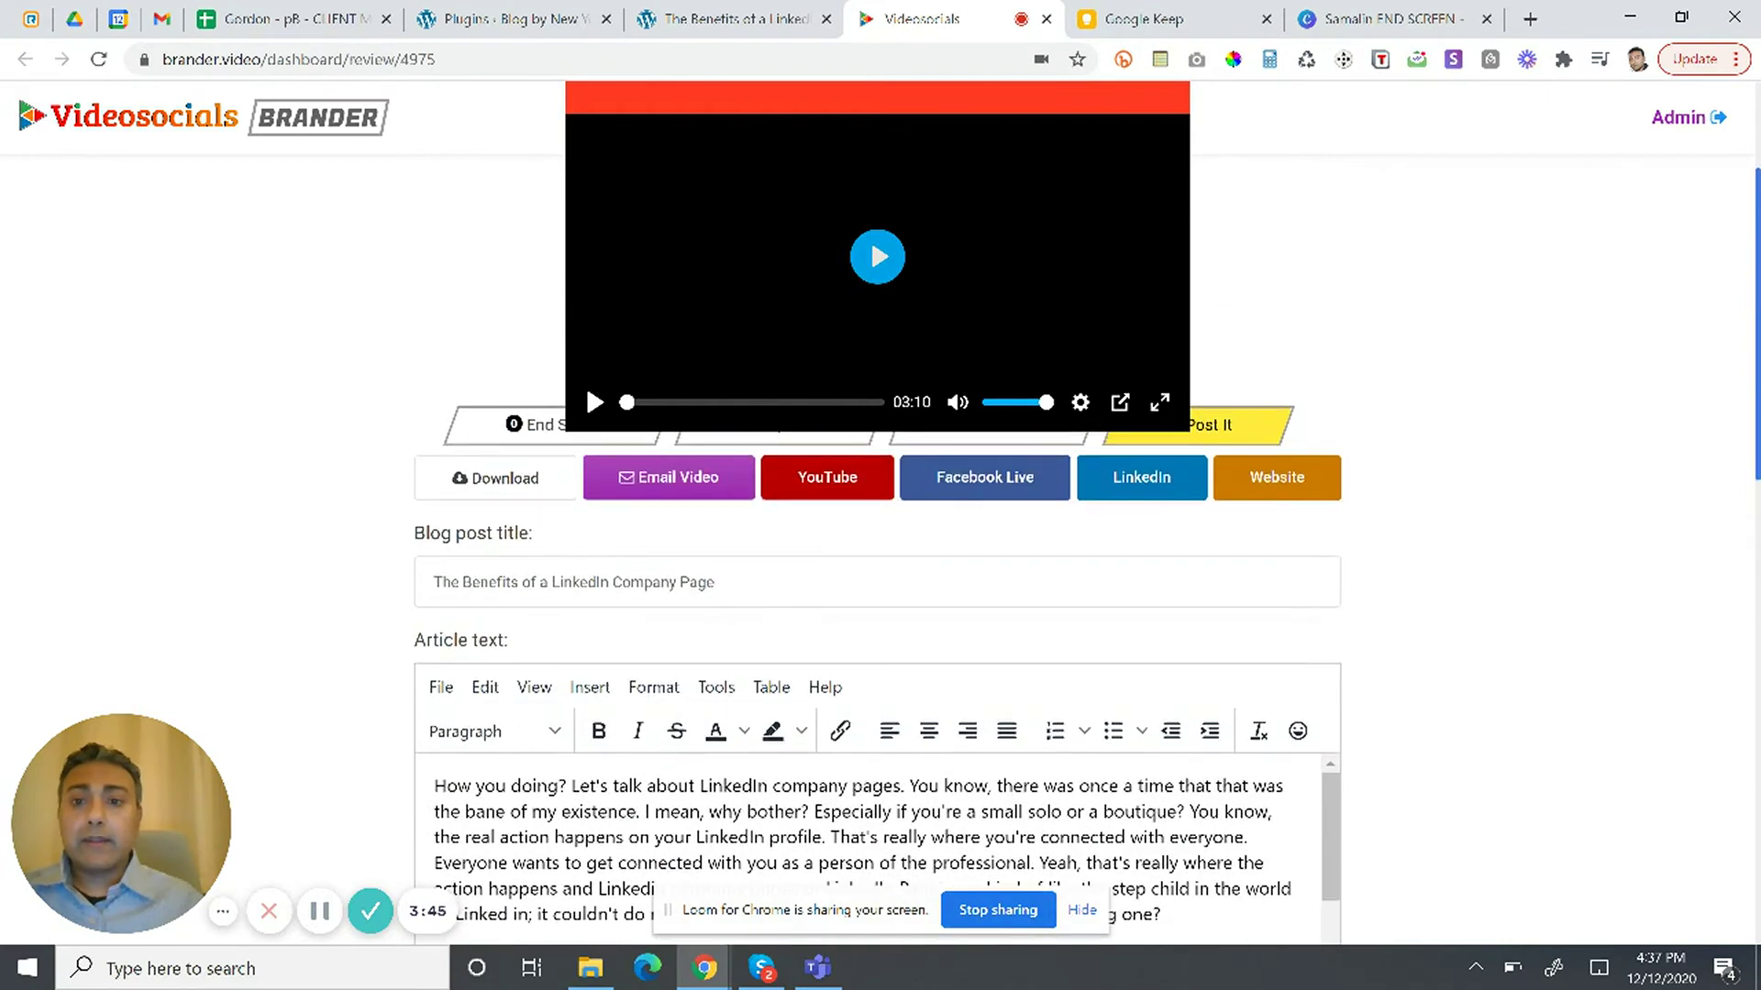
{"action": "triple_click", "coordinate": [511, 568]}
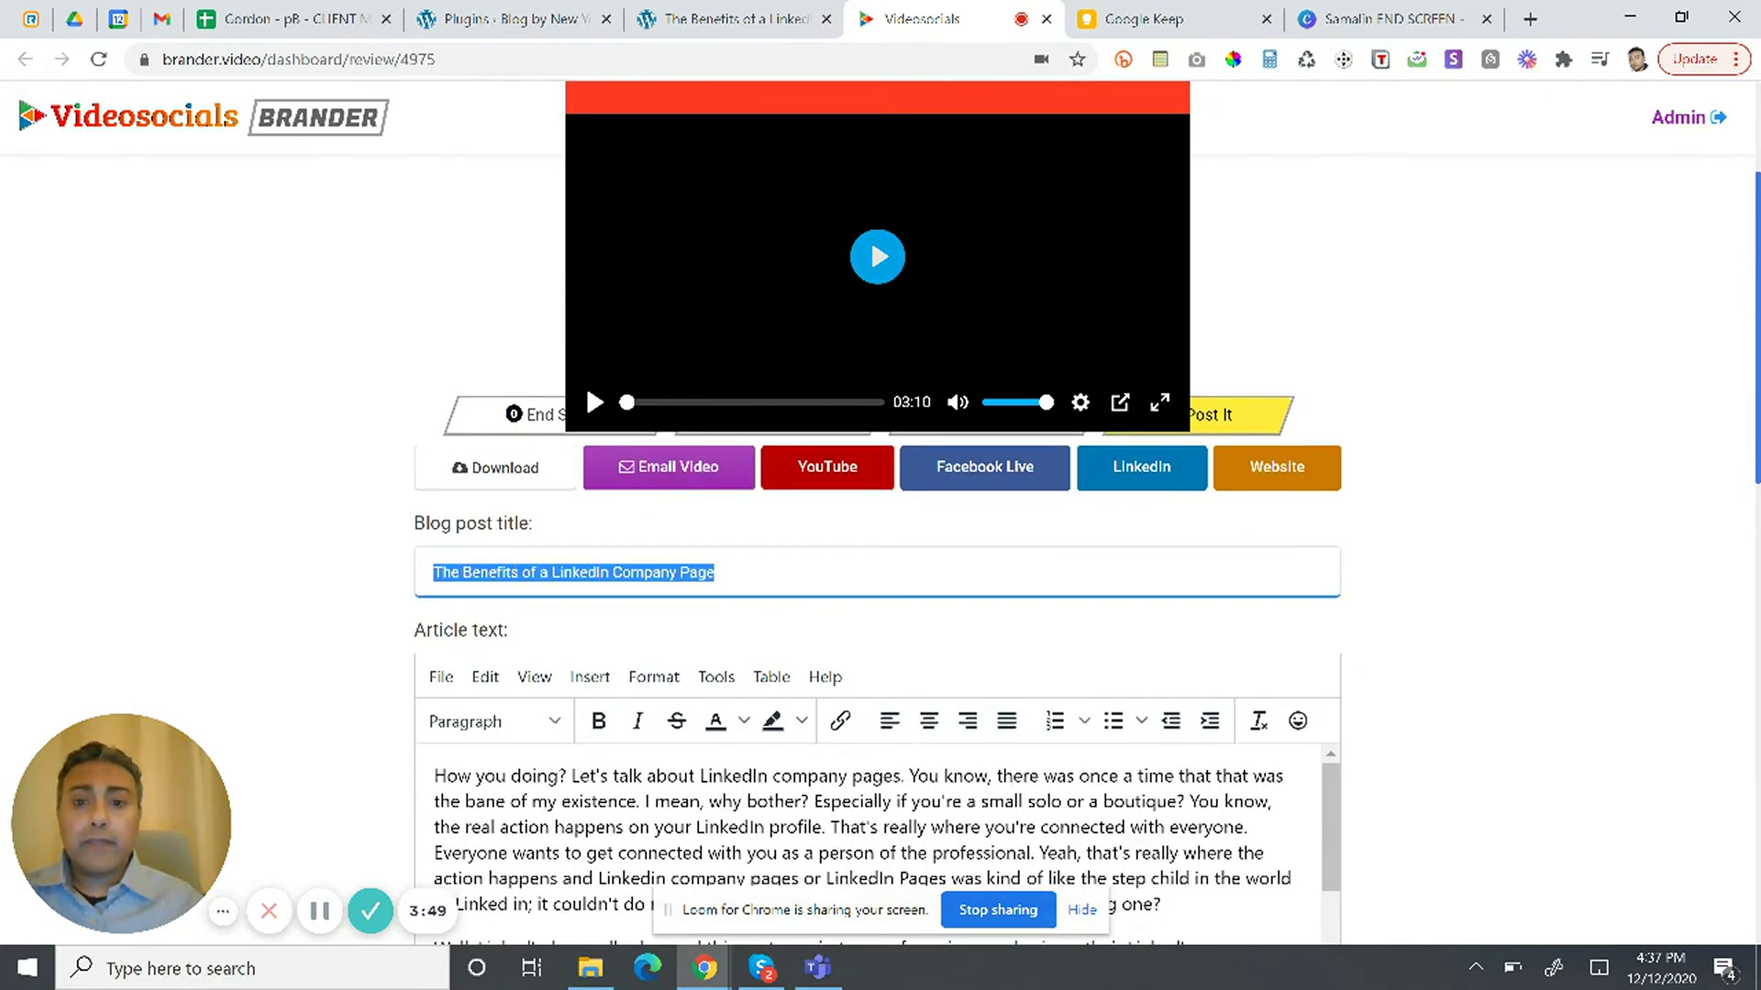
Step: Make the sentence "That's really where you're connected with everyone." bold in the article text
{"action": "scroll", "coordinate": [1559, 514], "scroll_direction": "down", "scroll_amount": 2}
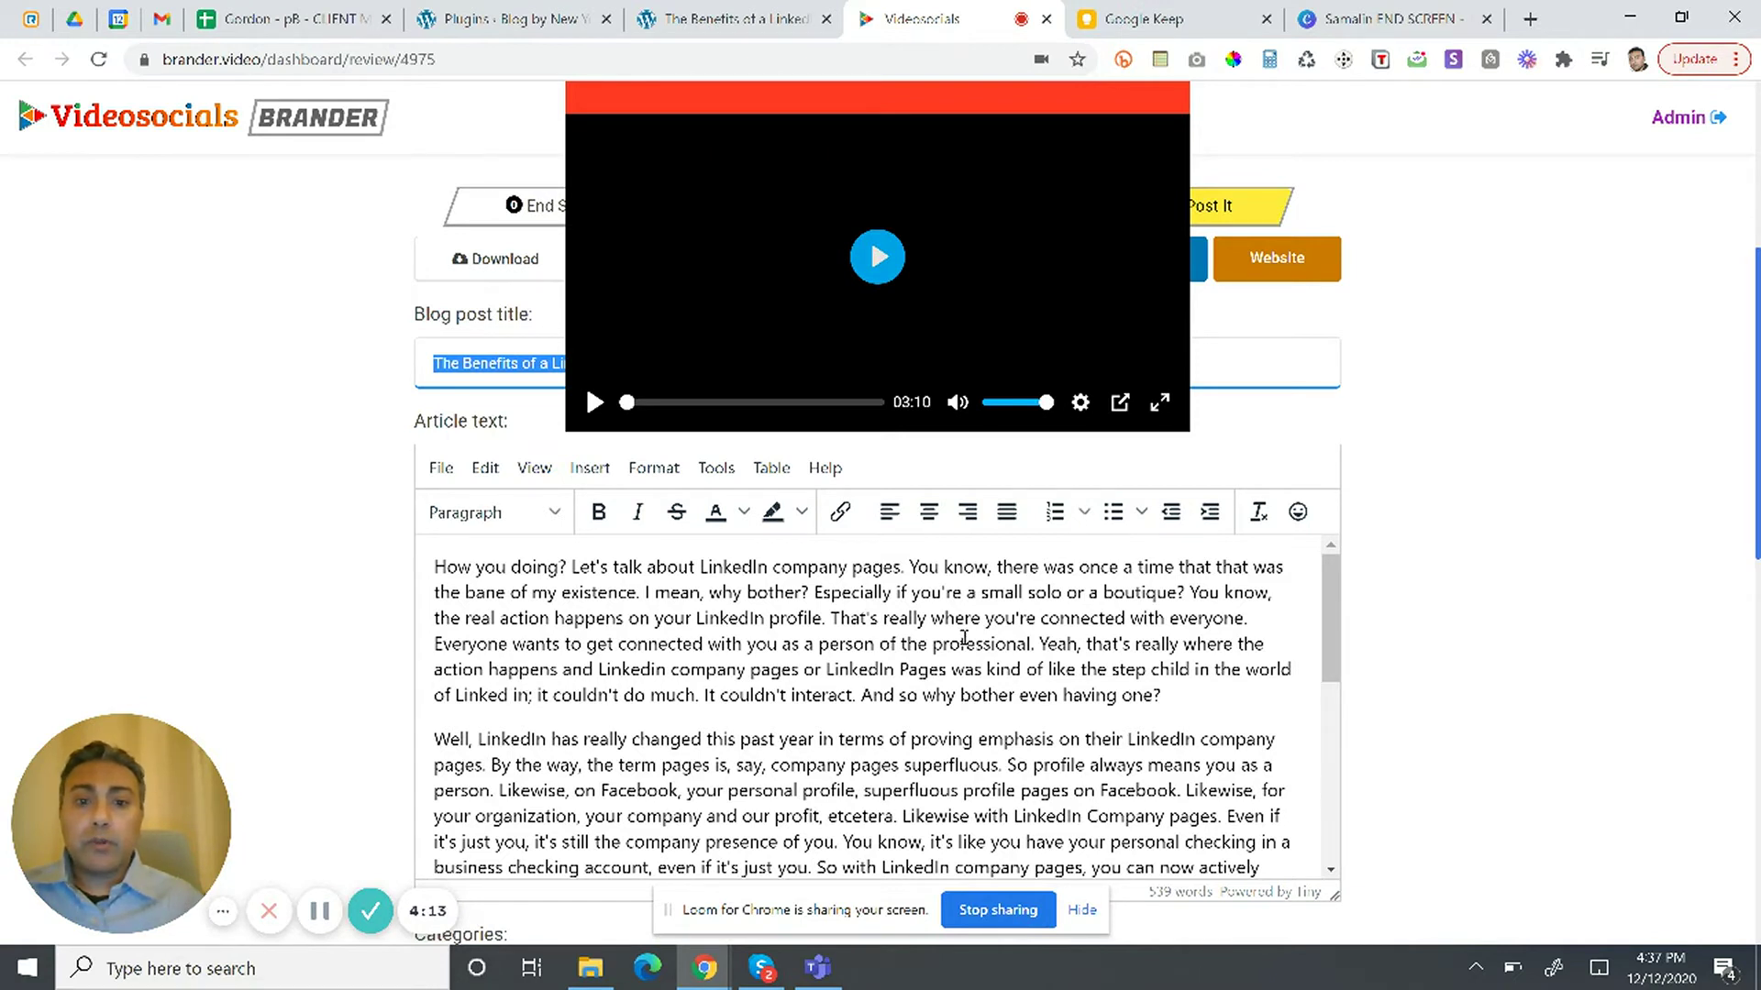
{"action": "left_click_drag", "start_coordinate": [832, 619], "coordinate": [1258, 619]}
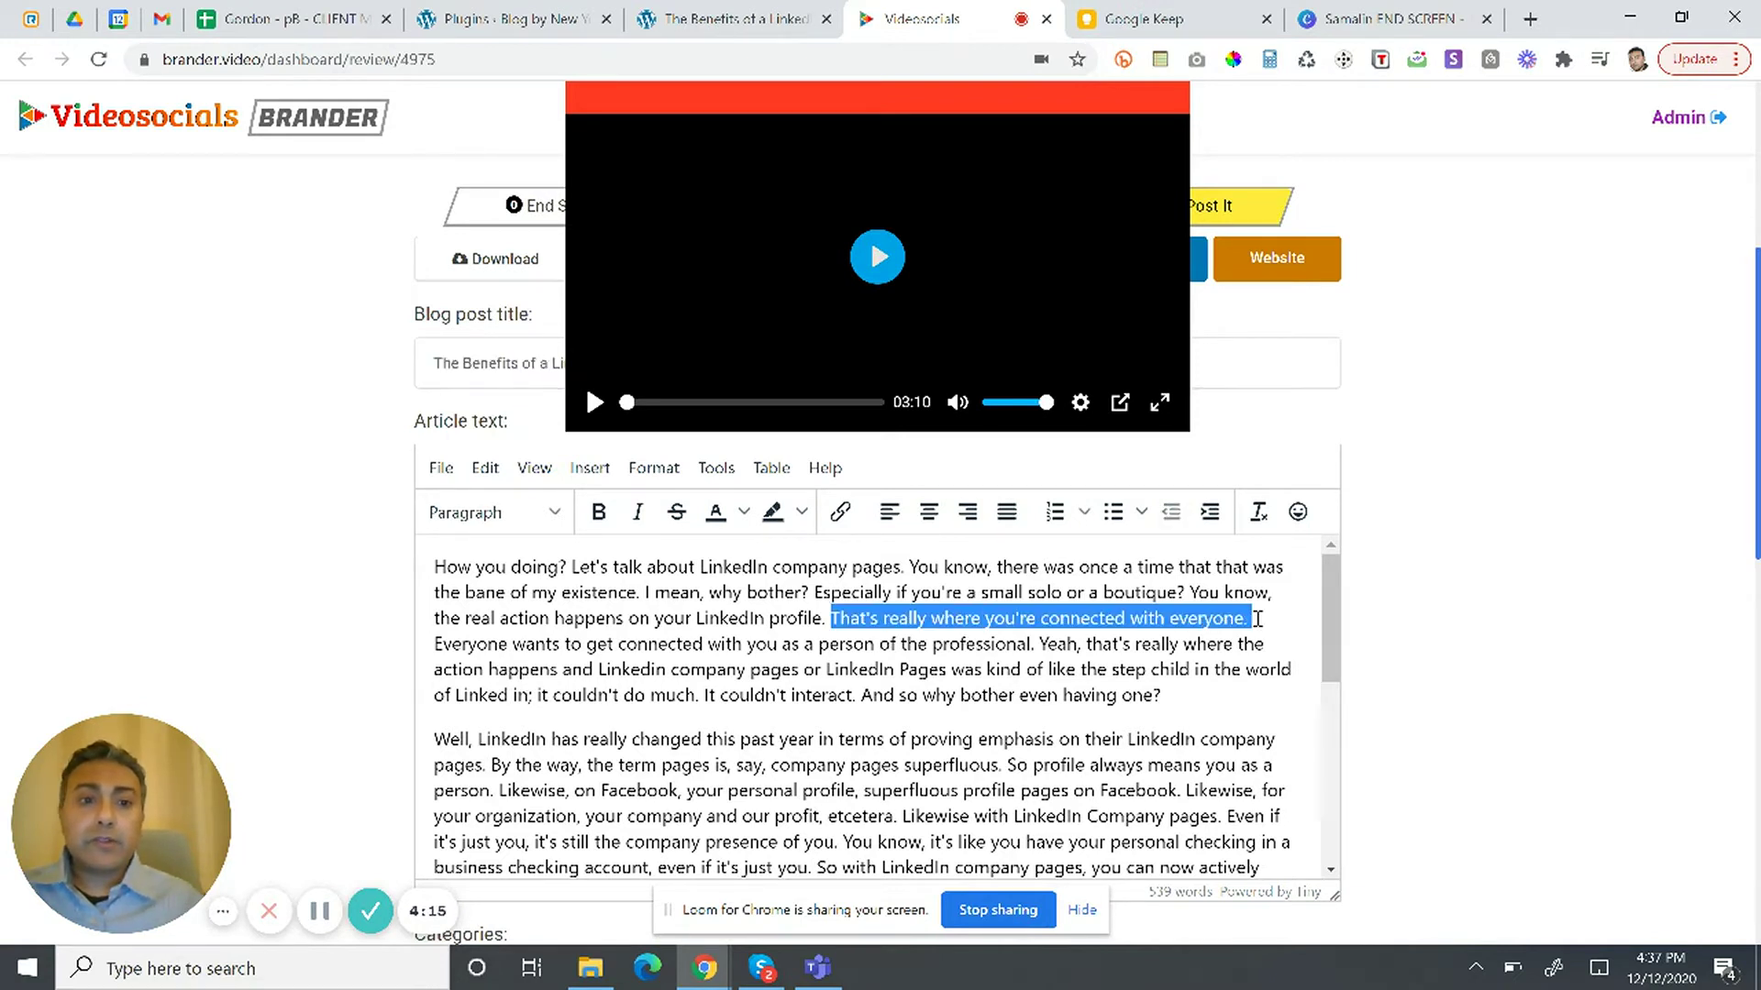
{"action": "left_click", "coordinate": [599, 512]}
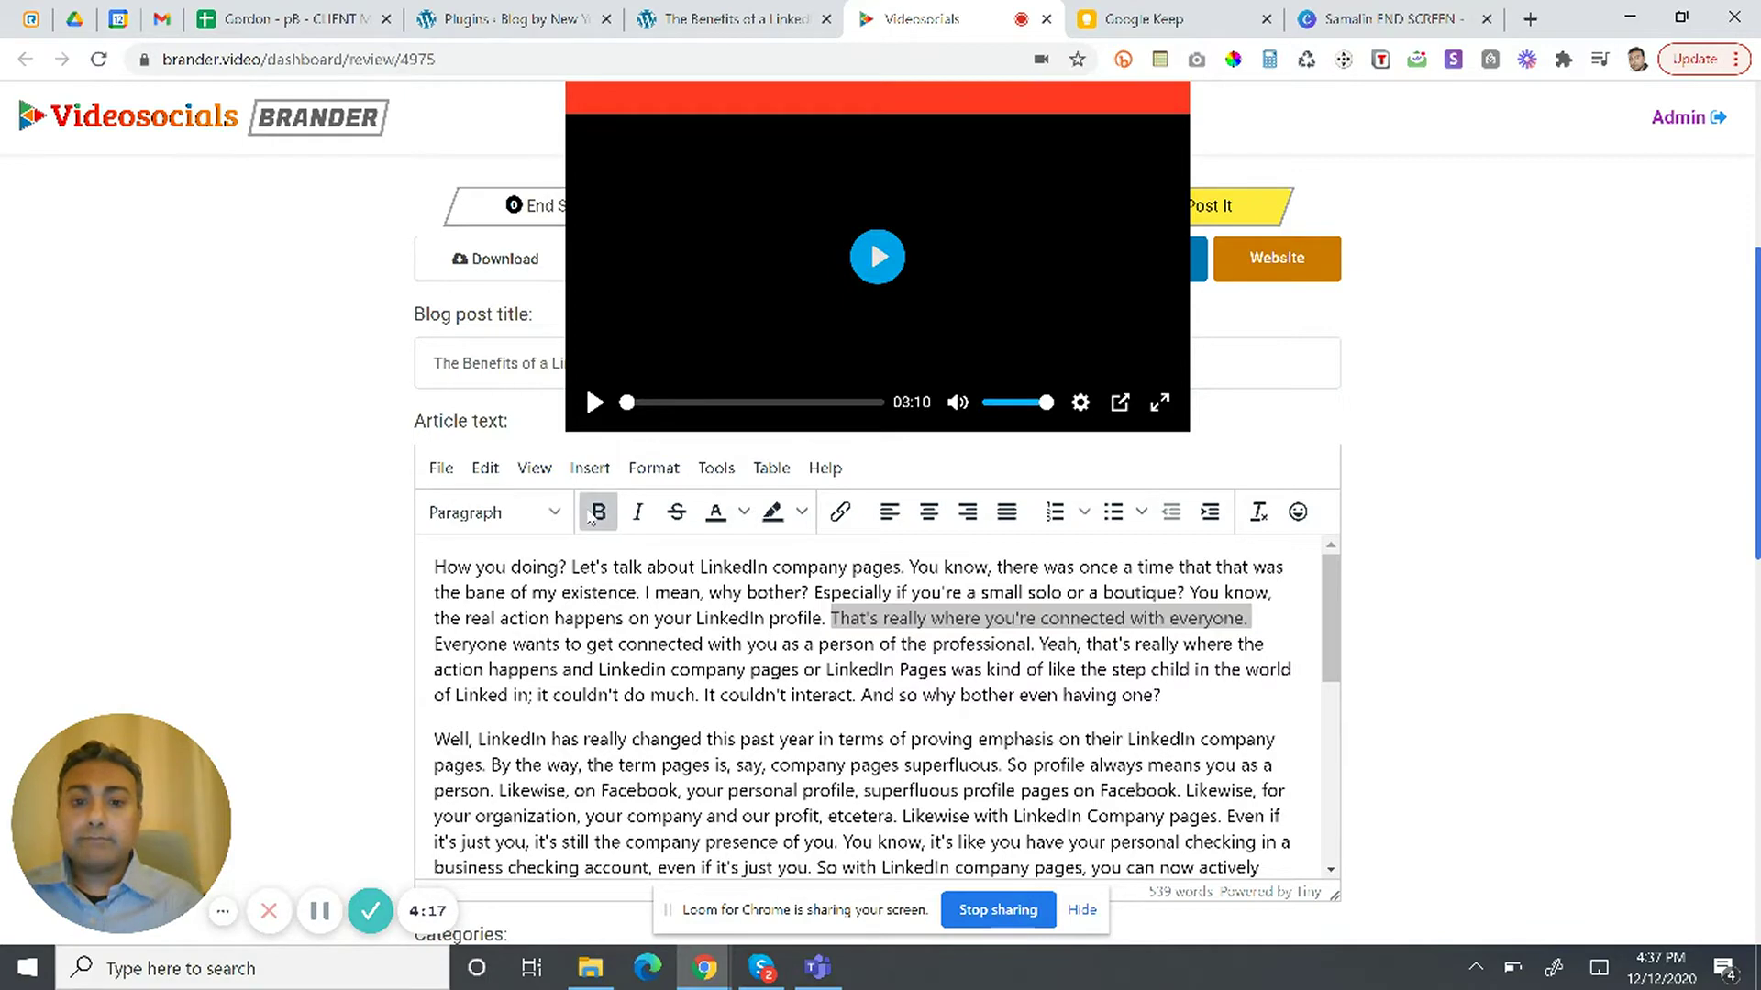
Step: Start new paragraphs in the article before "So profile always means you as a person" and before "Likewise, on Facebook"
{"action": "left_click", "coordinate": [1010, 764]}
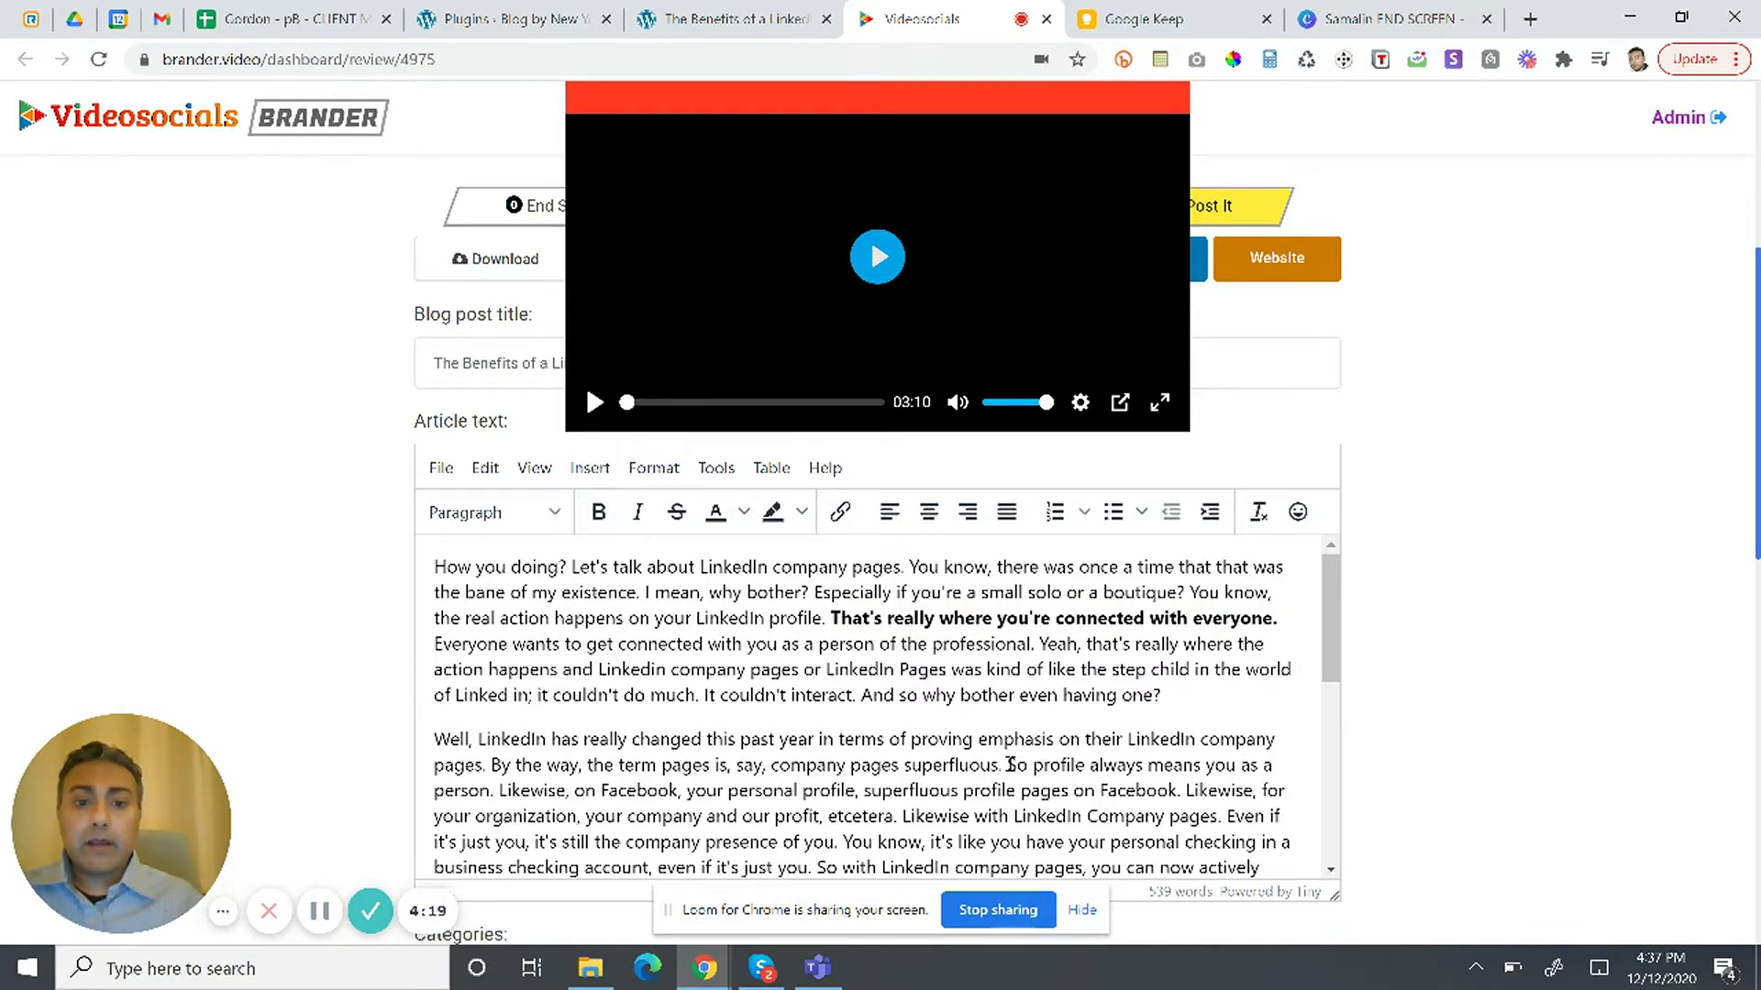
{"action": "key", "text": "Return"}
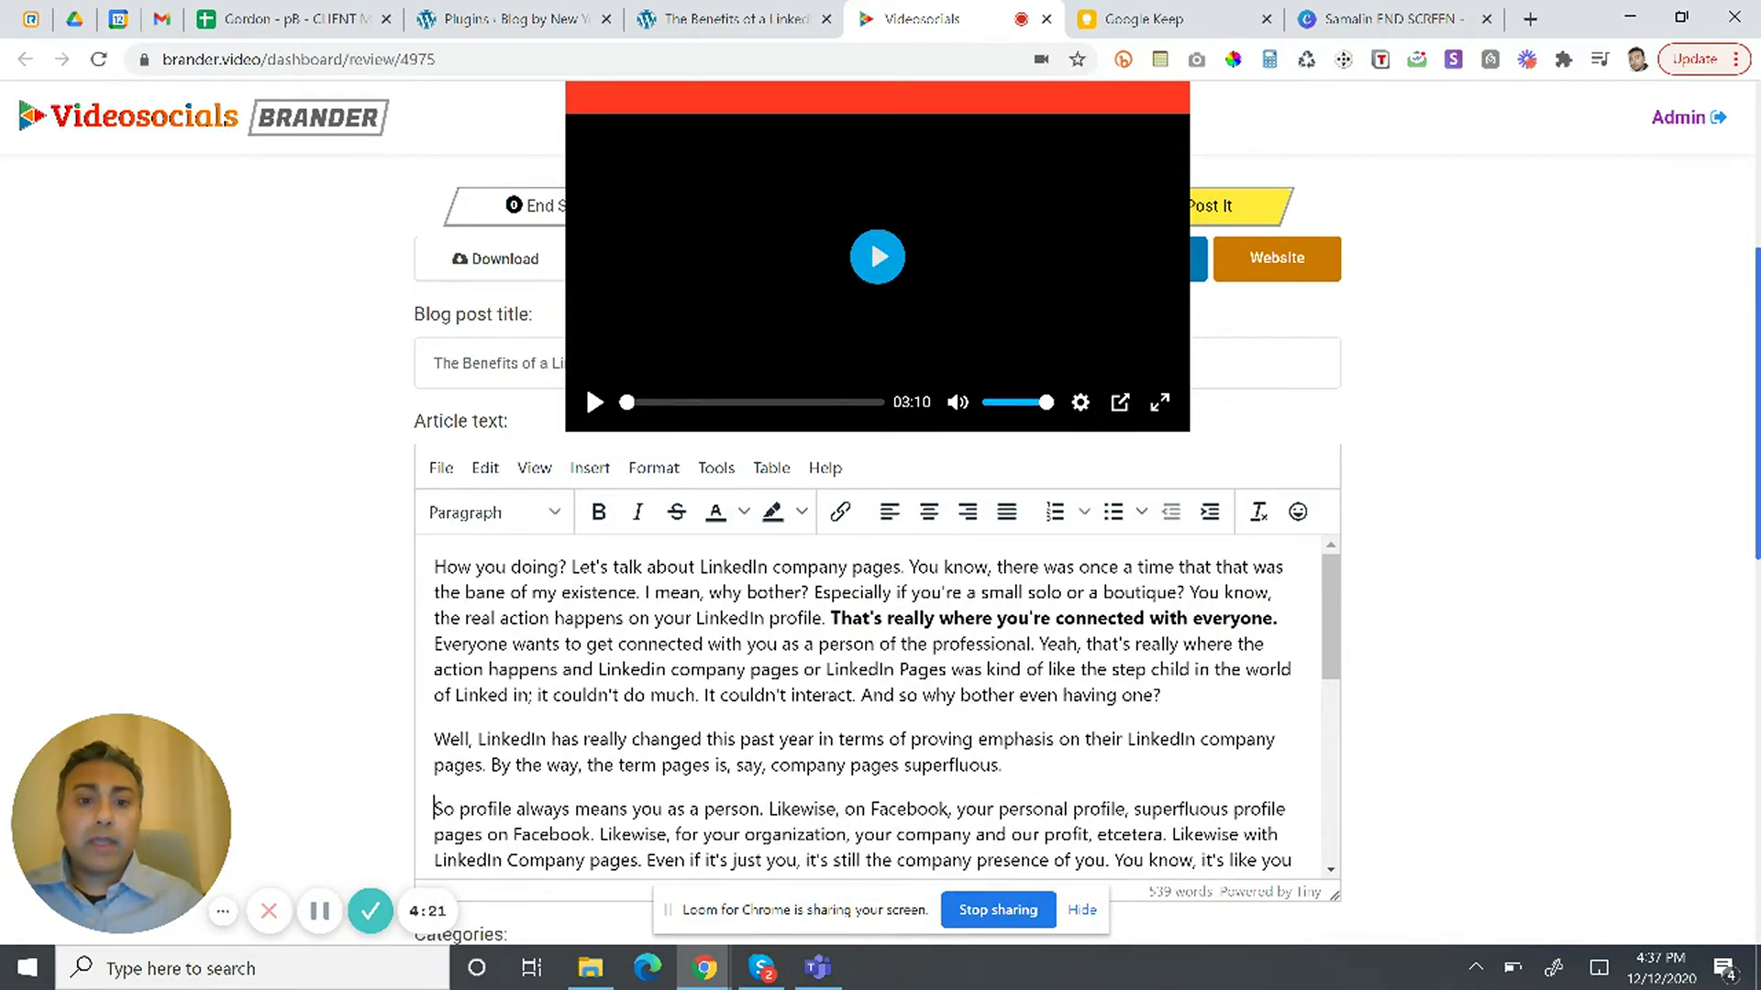
{"action": "scroll", "coordinate": [877, 596], "scroll_direction": "down", "scroll_amount": 2}
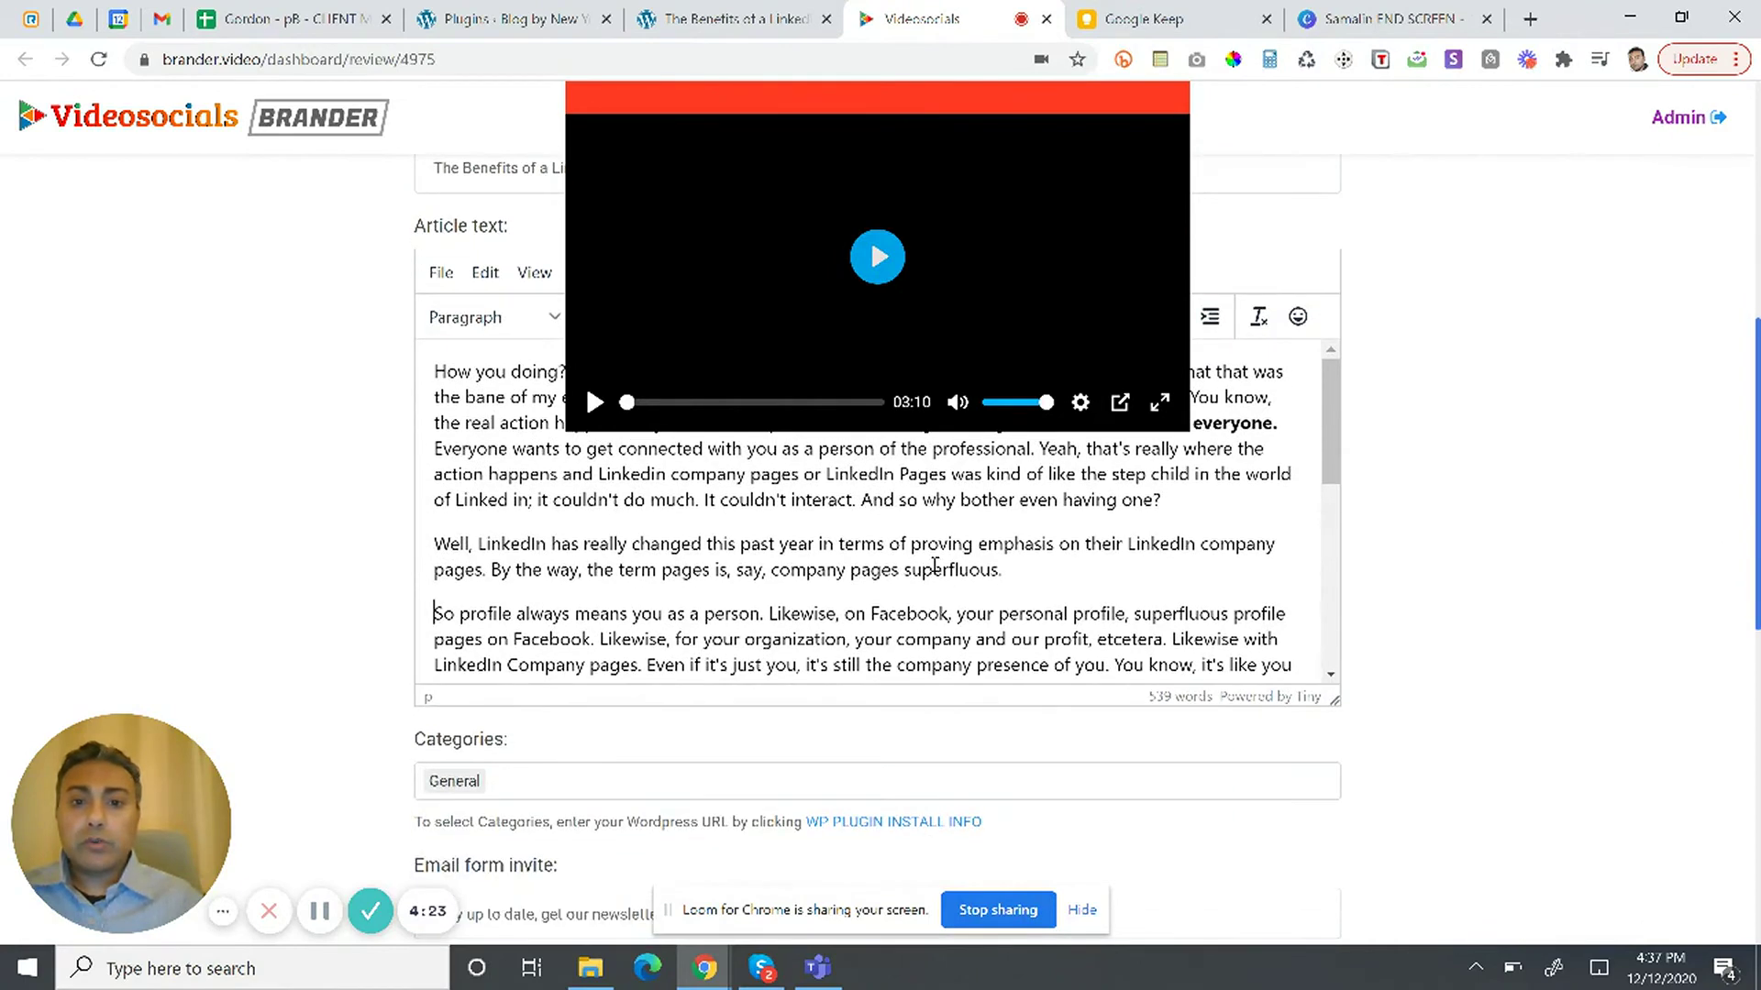
{"action": "left_click", "coordinate": [768, 617]}
{"action": "key", "text": "Return"}
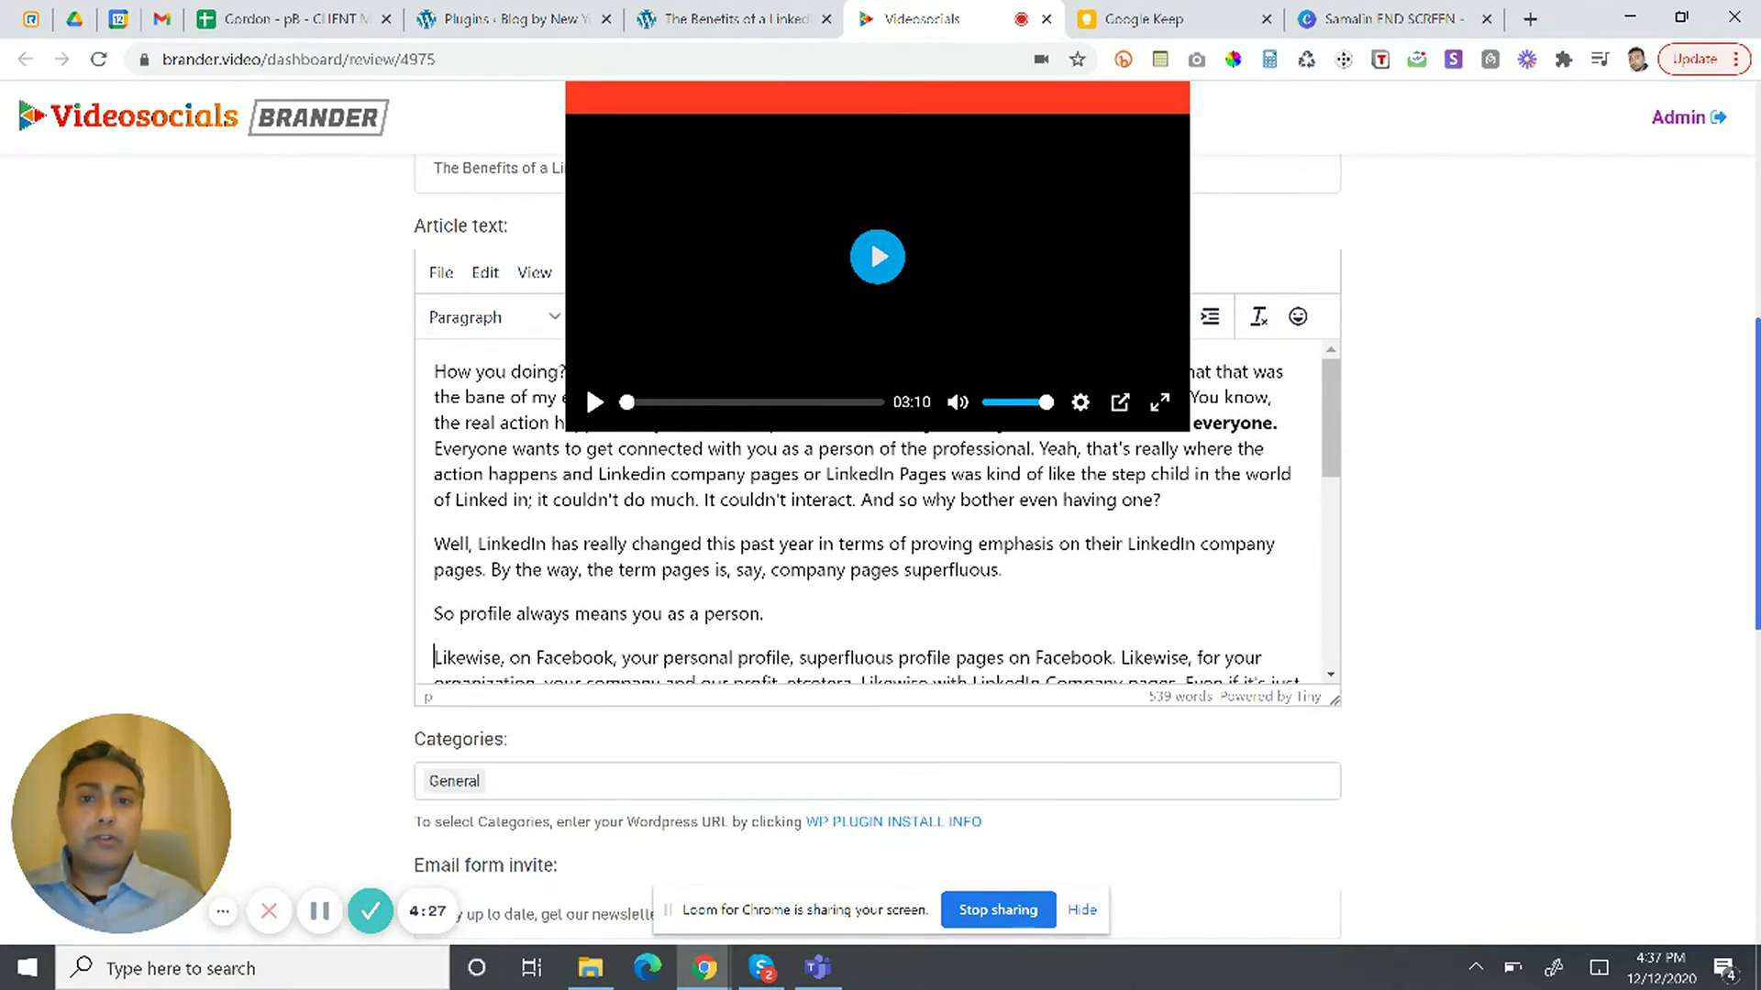
Step: Turn the "Likewise, on Facebook" and "Likewise with LinkedIn Company pages" passages into two bullets, ending the list before "You know, it's like"
{"action": "scroll", "coordinate": [877, 596], "scroll_direction": "up", "scroll_amount": 4}
{"action": "scroll", "coordinate": [877, 596], "scroll_direction": "down", "scroll_amount": 2}
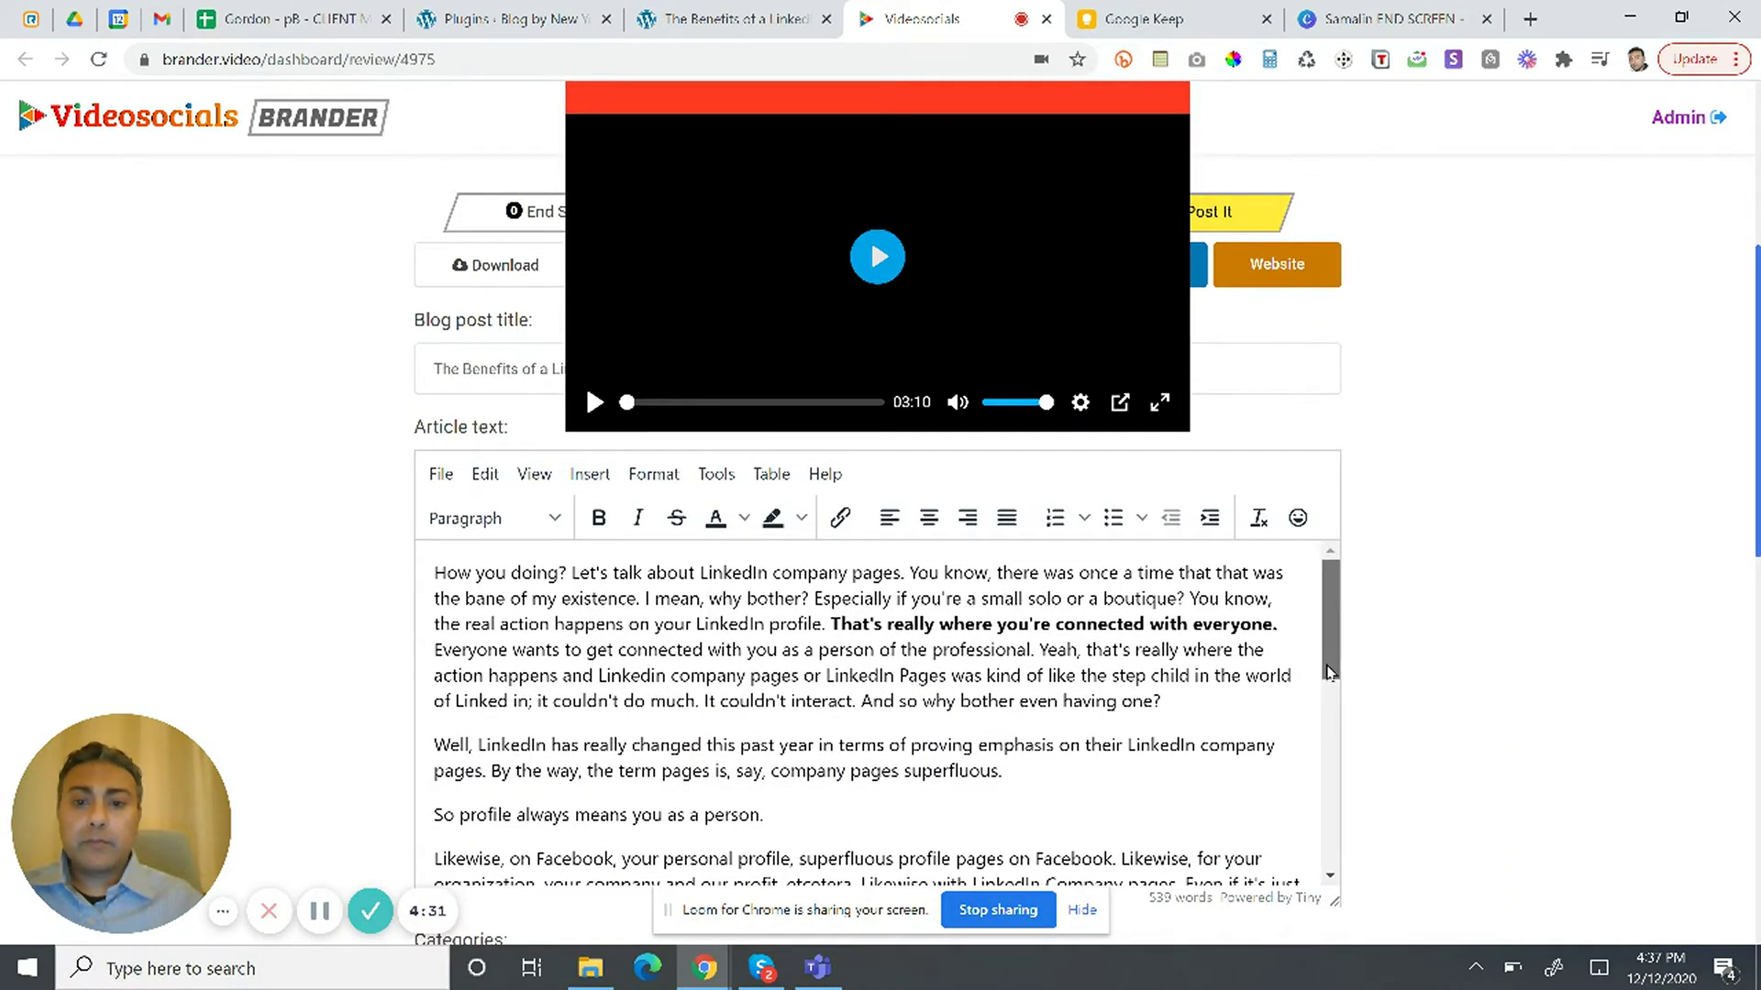
{"action": "scroll", "coordinate": [1329, 671], "scroll_direction": "down", "scroll_amount": 1}
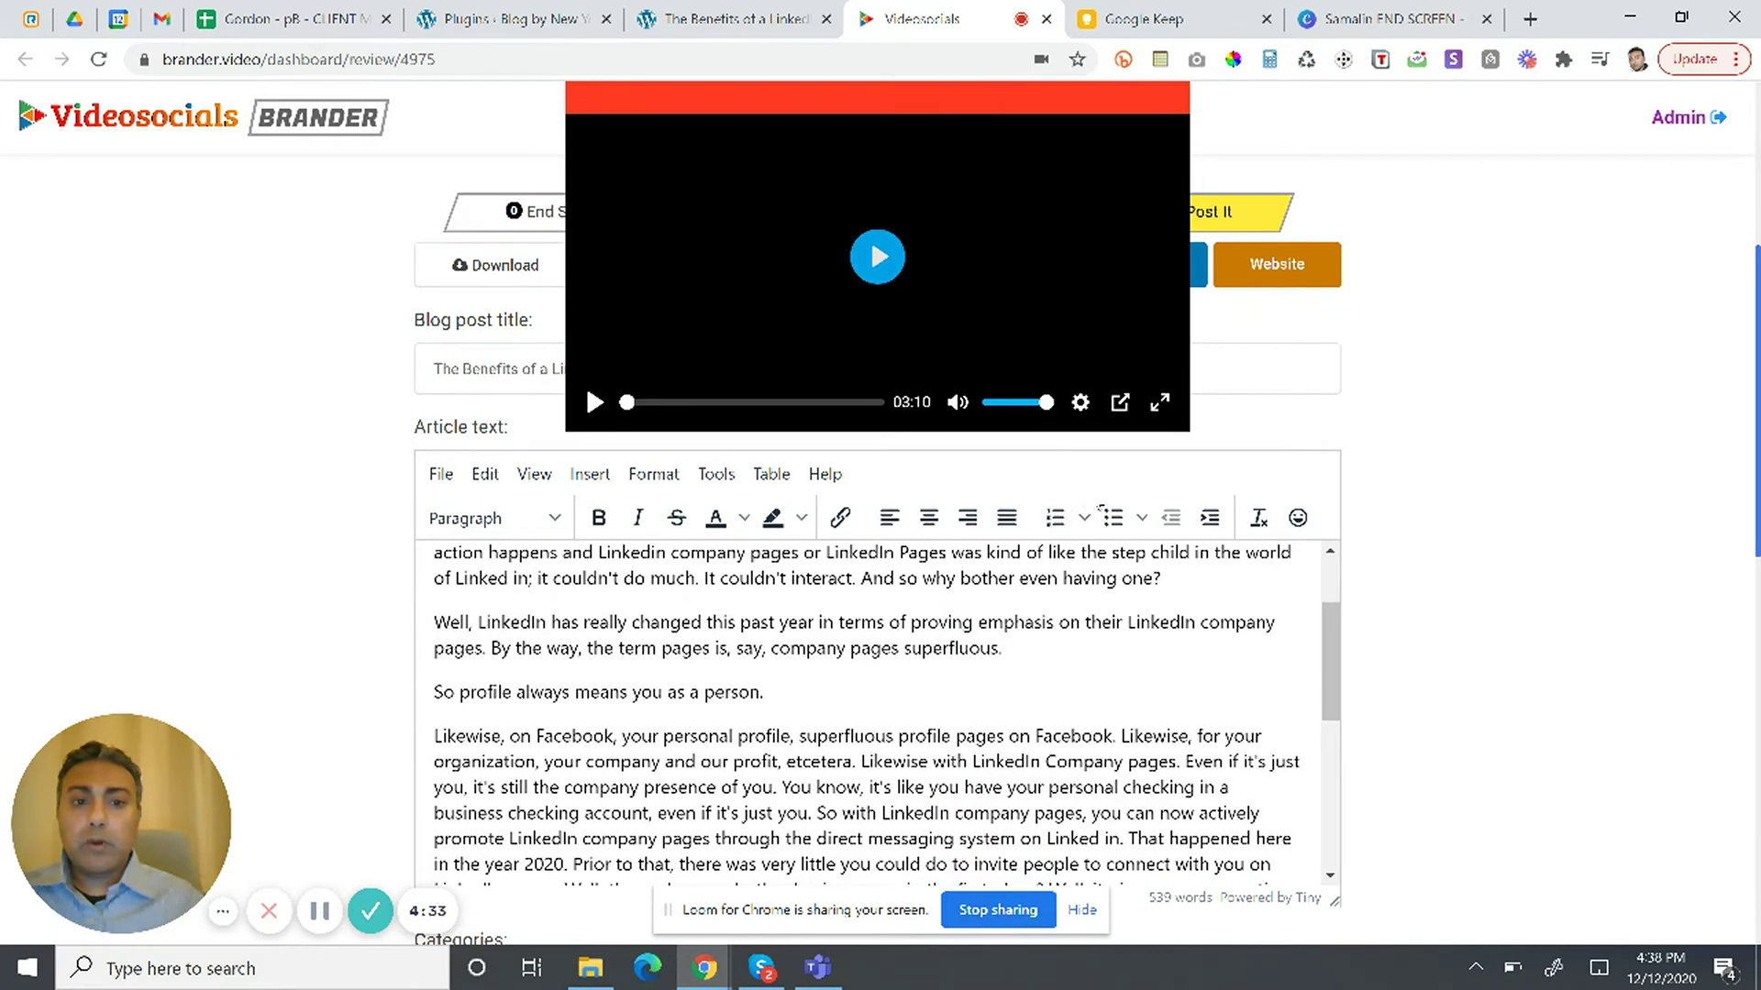
{"action": "left_click", "coordinate": [1113, 517]}
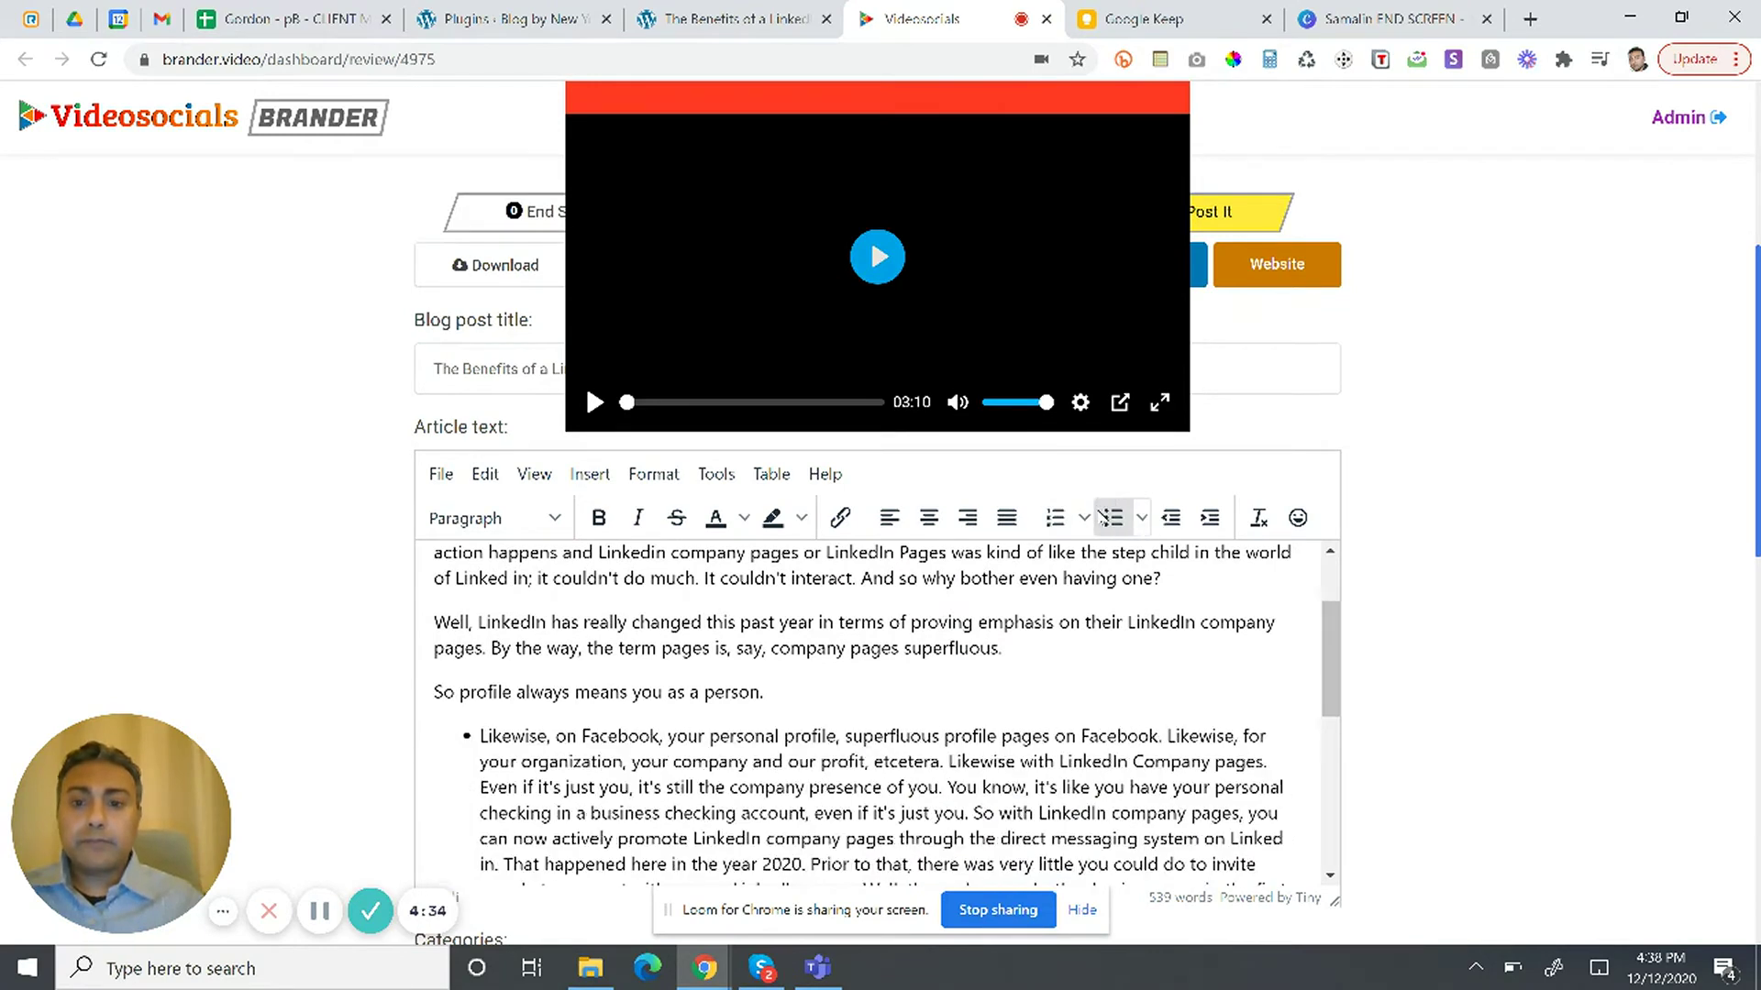
{"action": "left_click", "coordinate": [949, 763]}
{"action": "key", "text": "Return"}
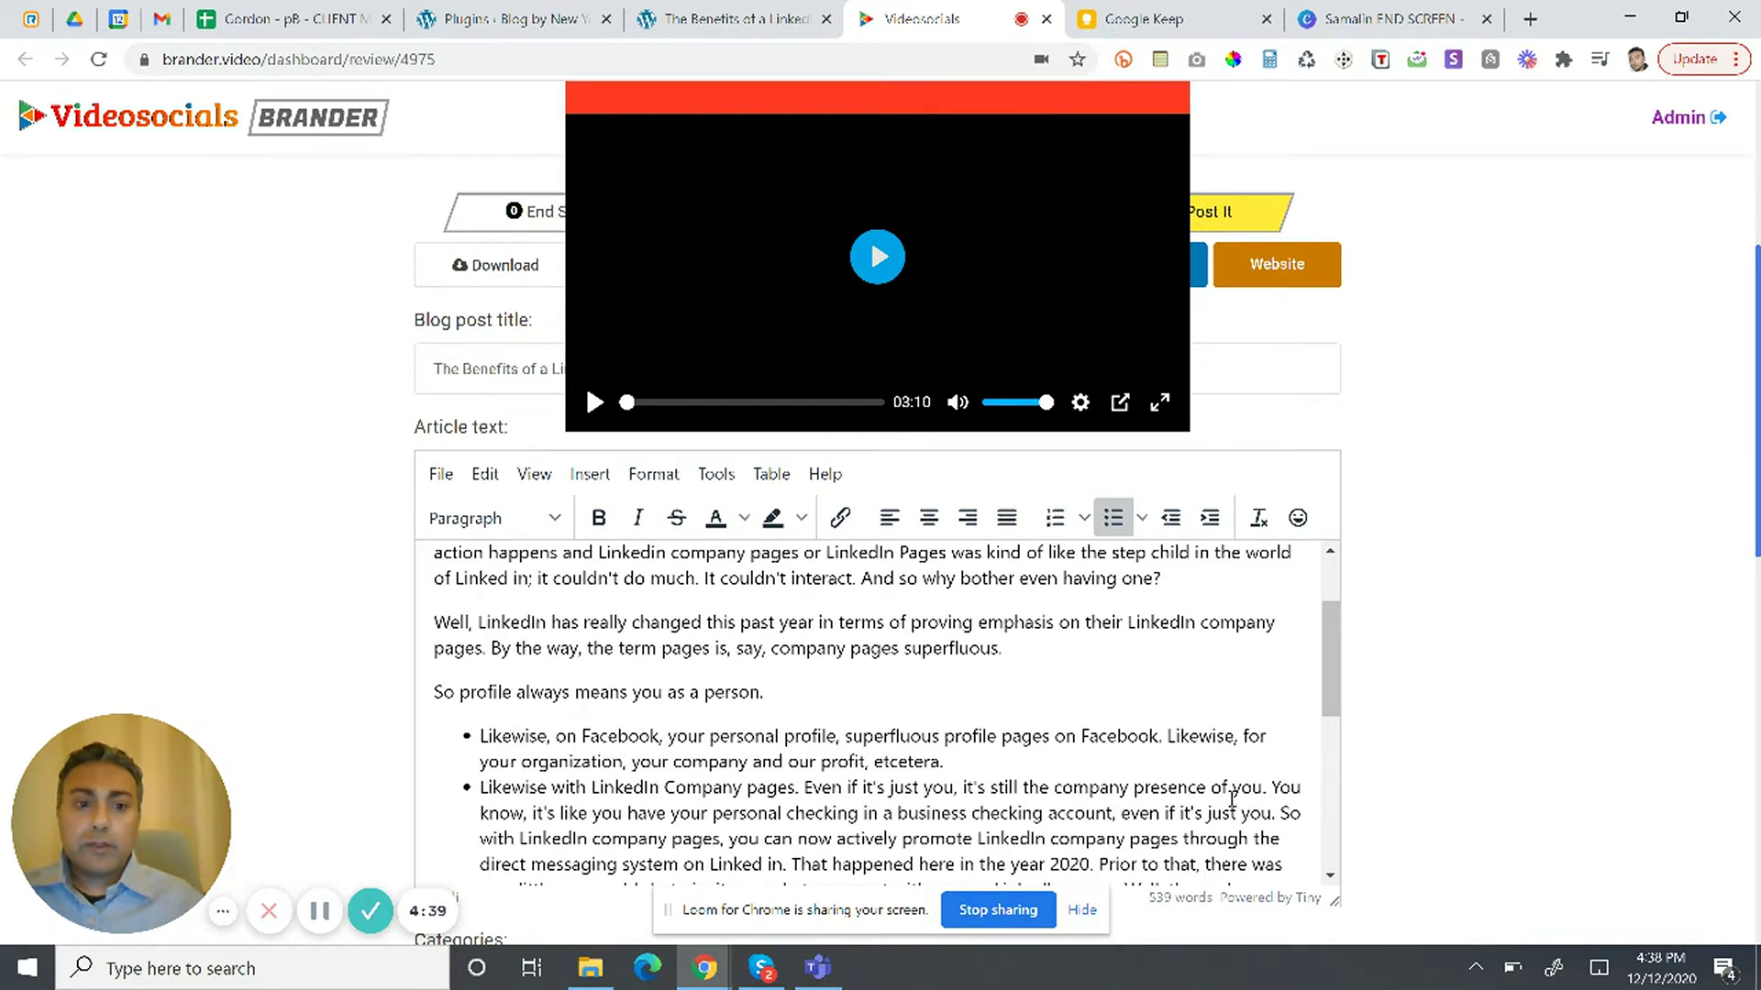
{"action": "left_click", "coordinate": [1273, 788]}
{"action": "key", "text": "Return"}
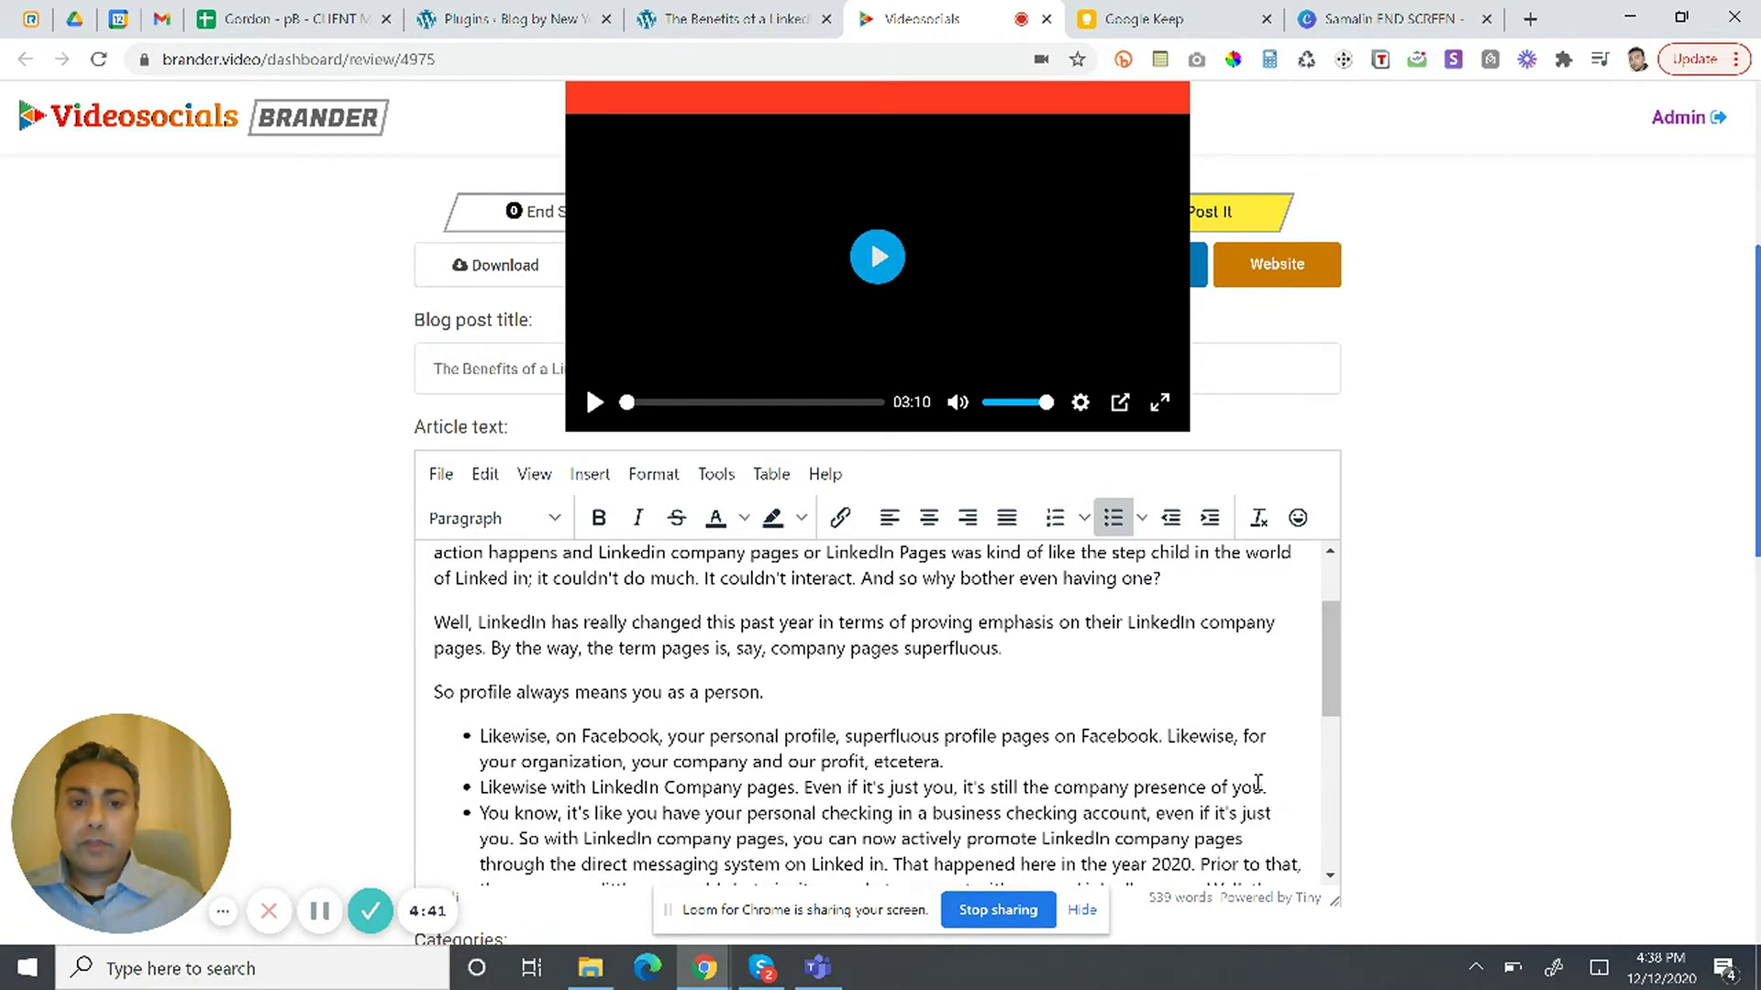
{"action": "left_click", "coordinate": [1167, 522]}
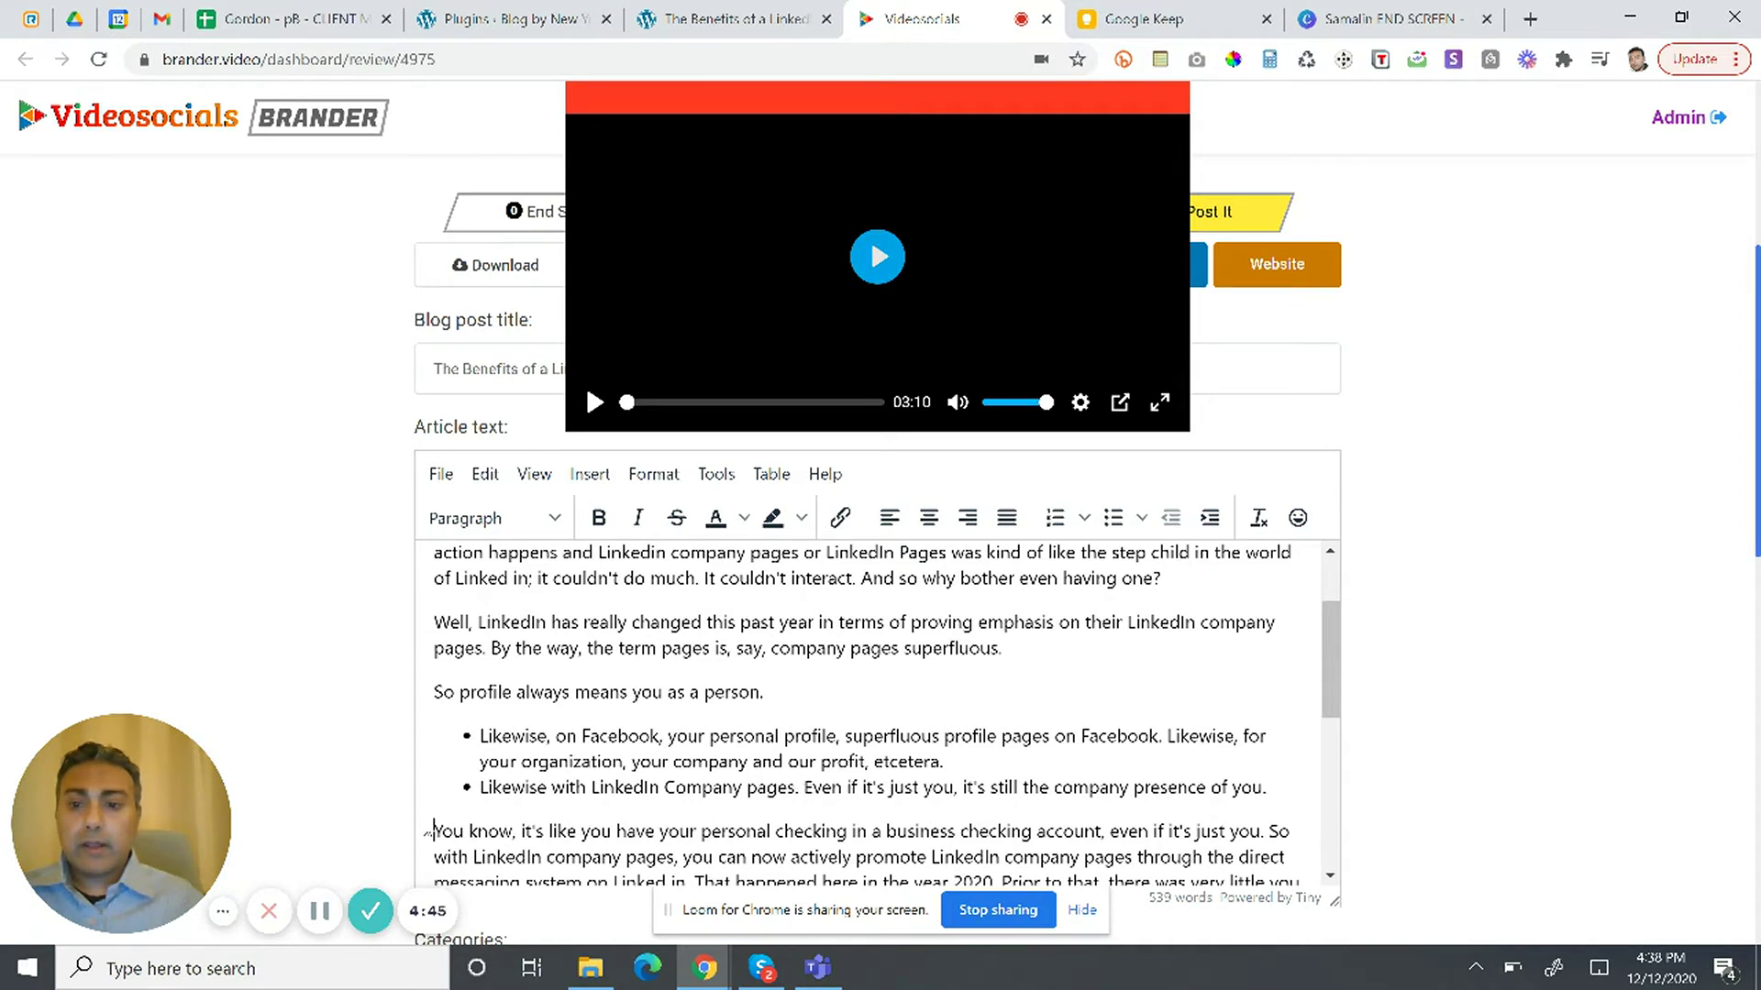
Step: Colour the sentence "You know, it's like you have your personal checking in a business checking account, even if it's just you." purple
{"action": "left_click_drag", "start_coordinate": [433, 831], "coordinate": [1266, 835]}
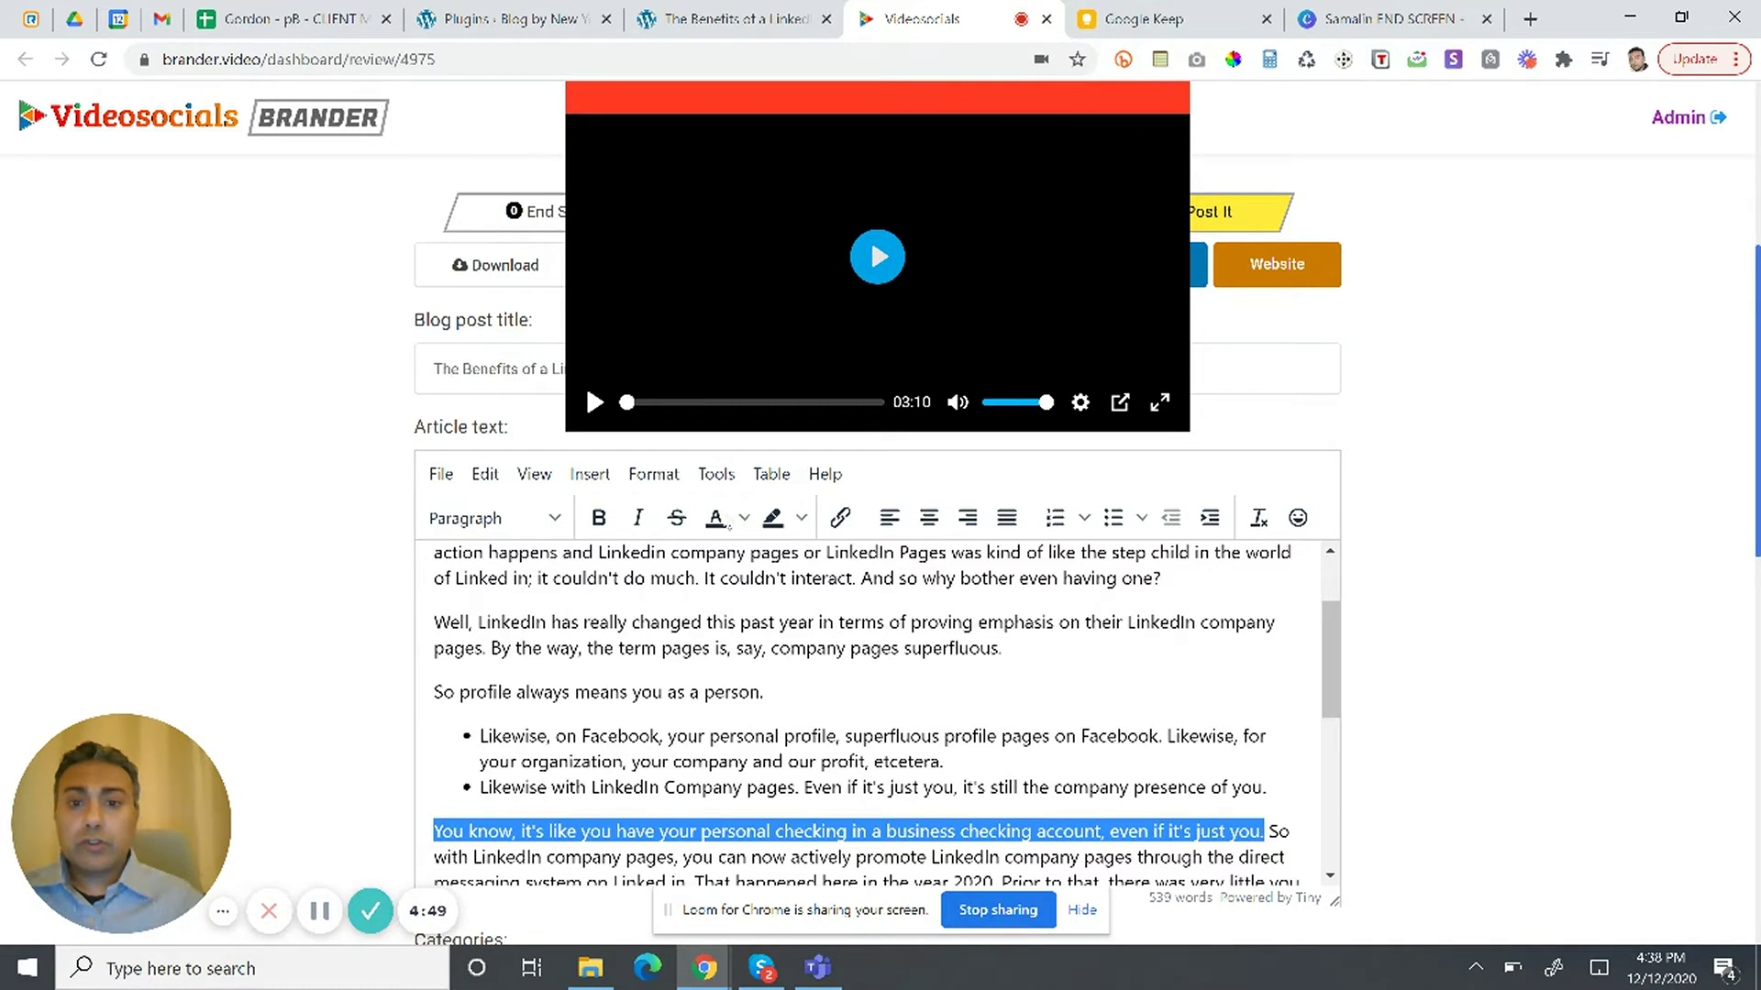
{"action": "left_click", "coordinate": [744, 518]}
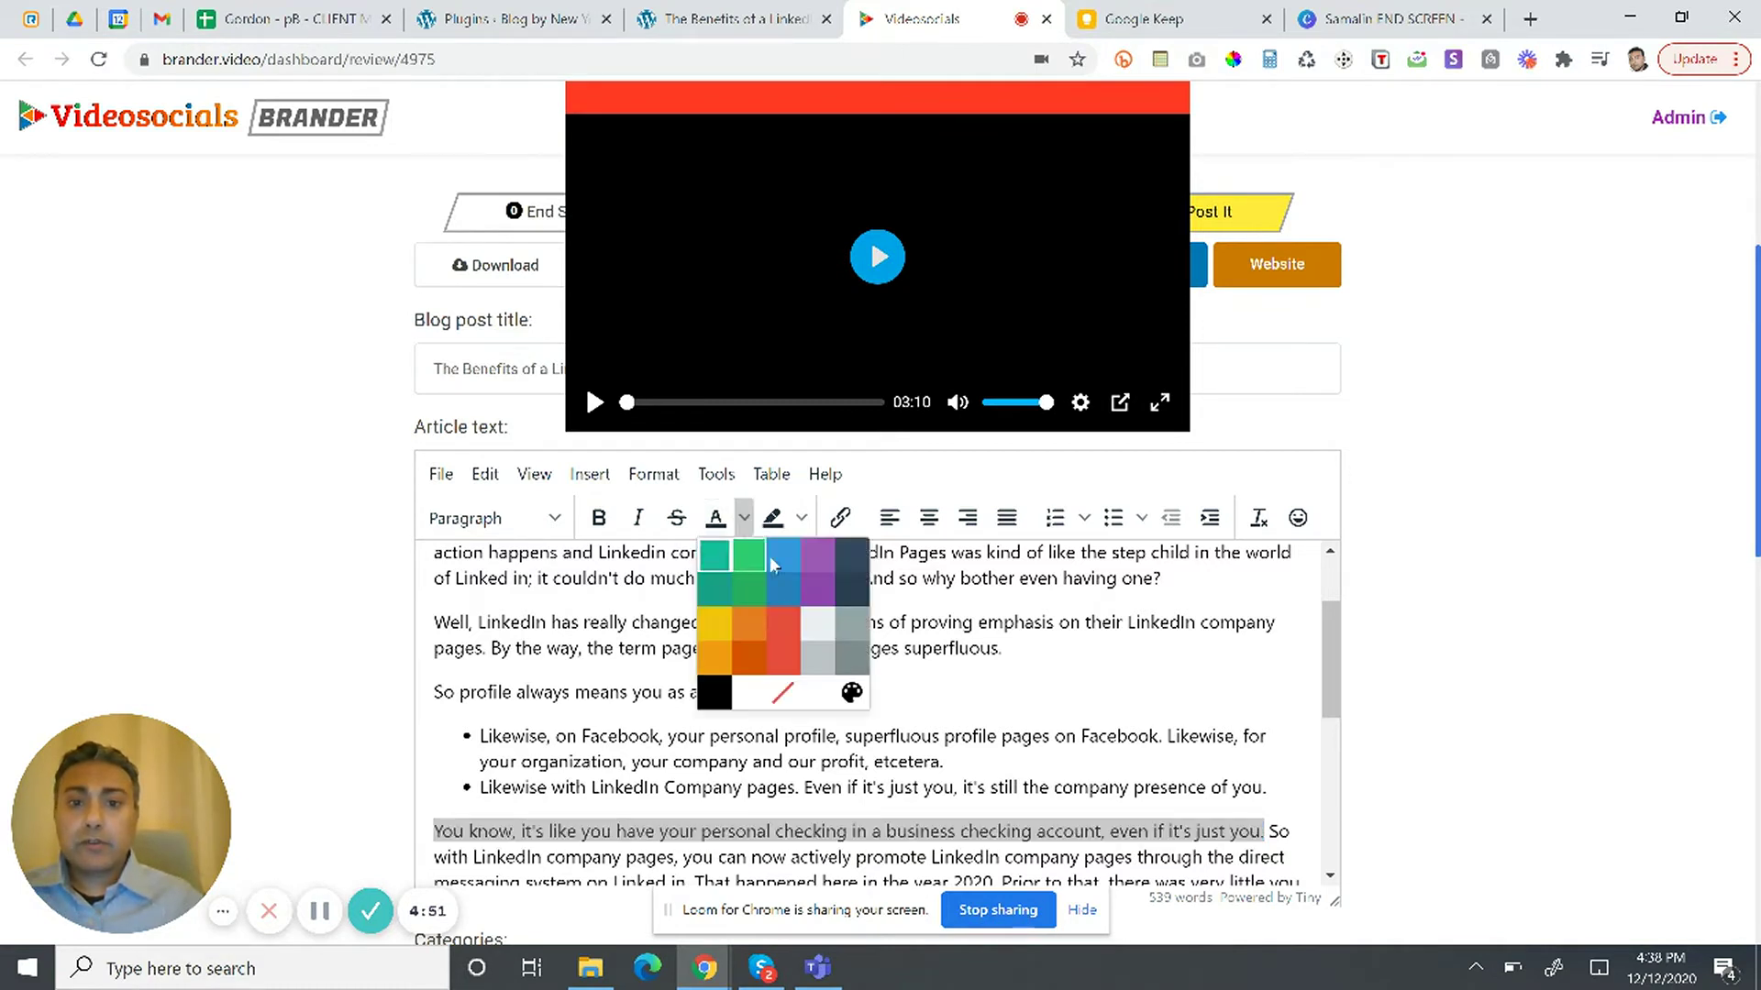
{"action": "left_click", "coordinate": [817, 590]}
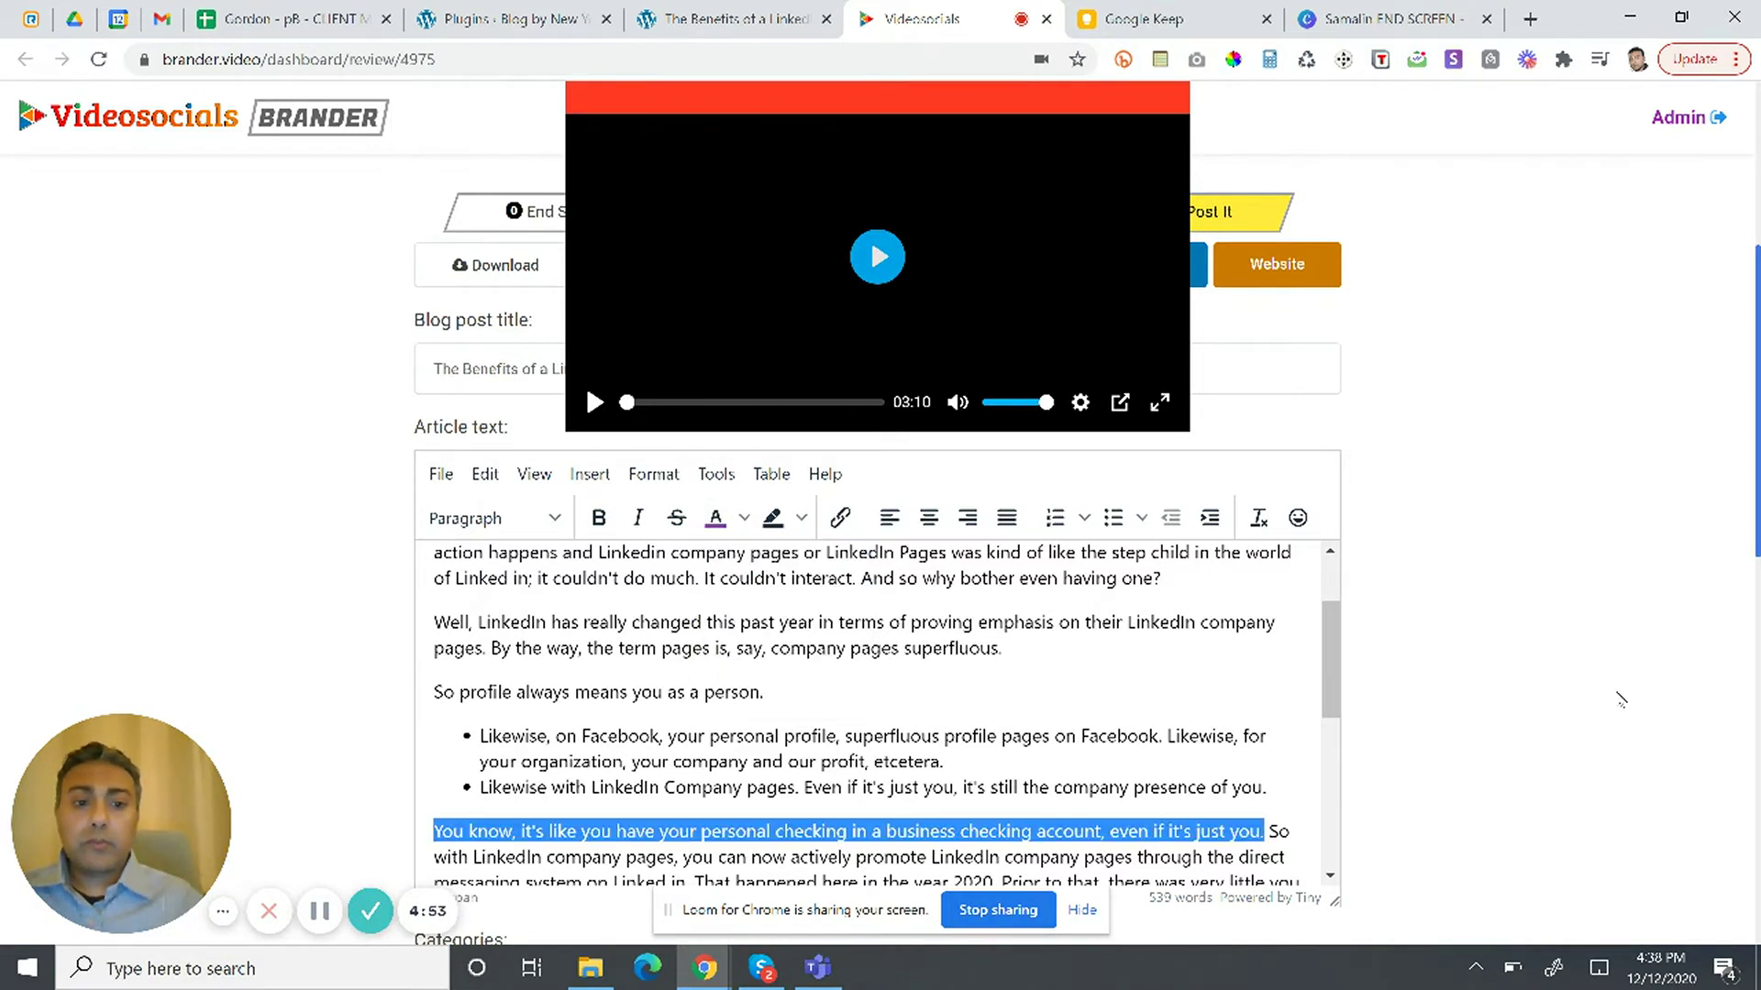
{"action": "left_click", "coordinate": [1621, 700]}
{"action": "left_click", "coordinate": [1138, 692]}
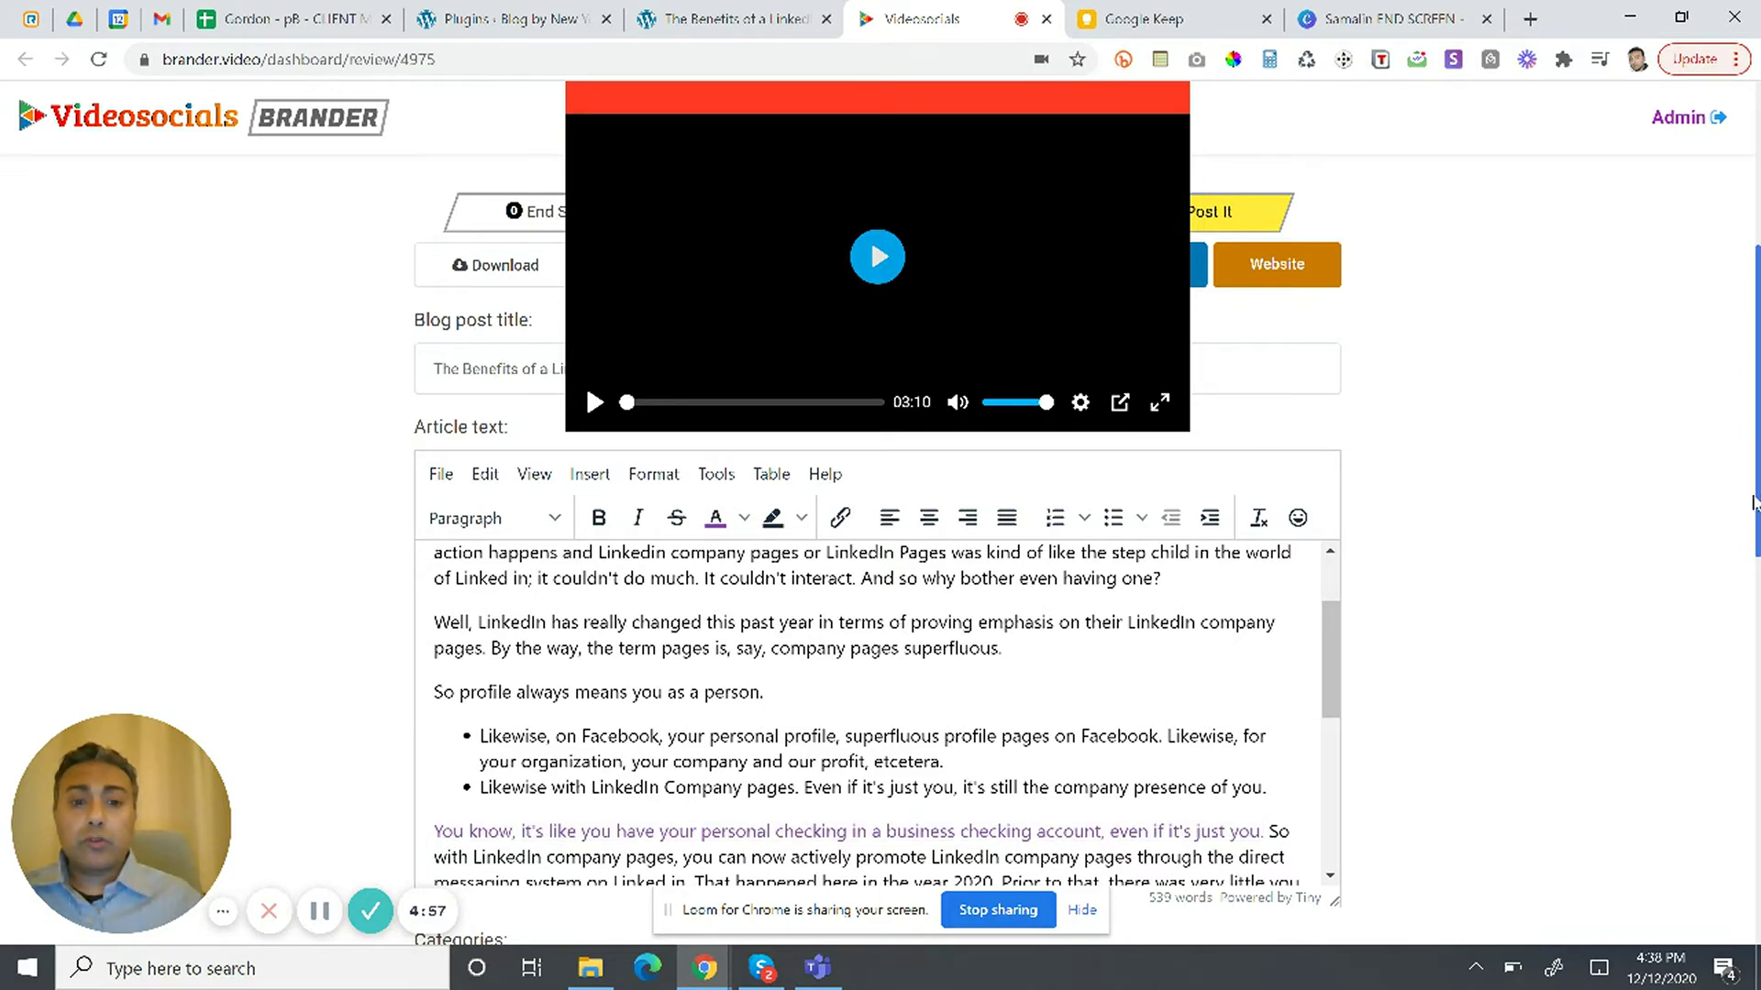
Step: Save the edited article as a draft and post it on the WordPress website, accepting the points deduction
{"action": "left_click_drag", "start_coordinate": [1757, 548], "coordinate": [1728, 596]}
{"action": "left_click", "coordinate": [1686, 596]}
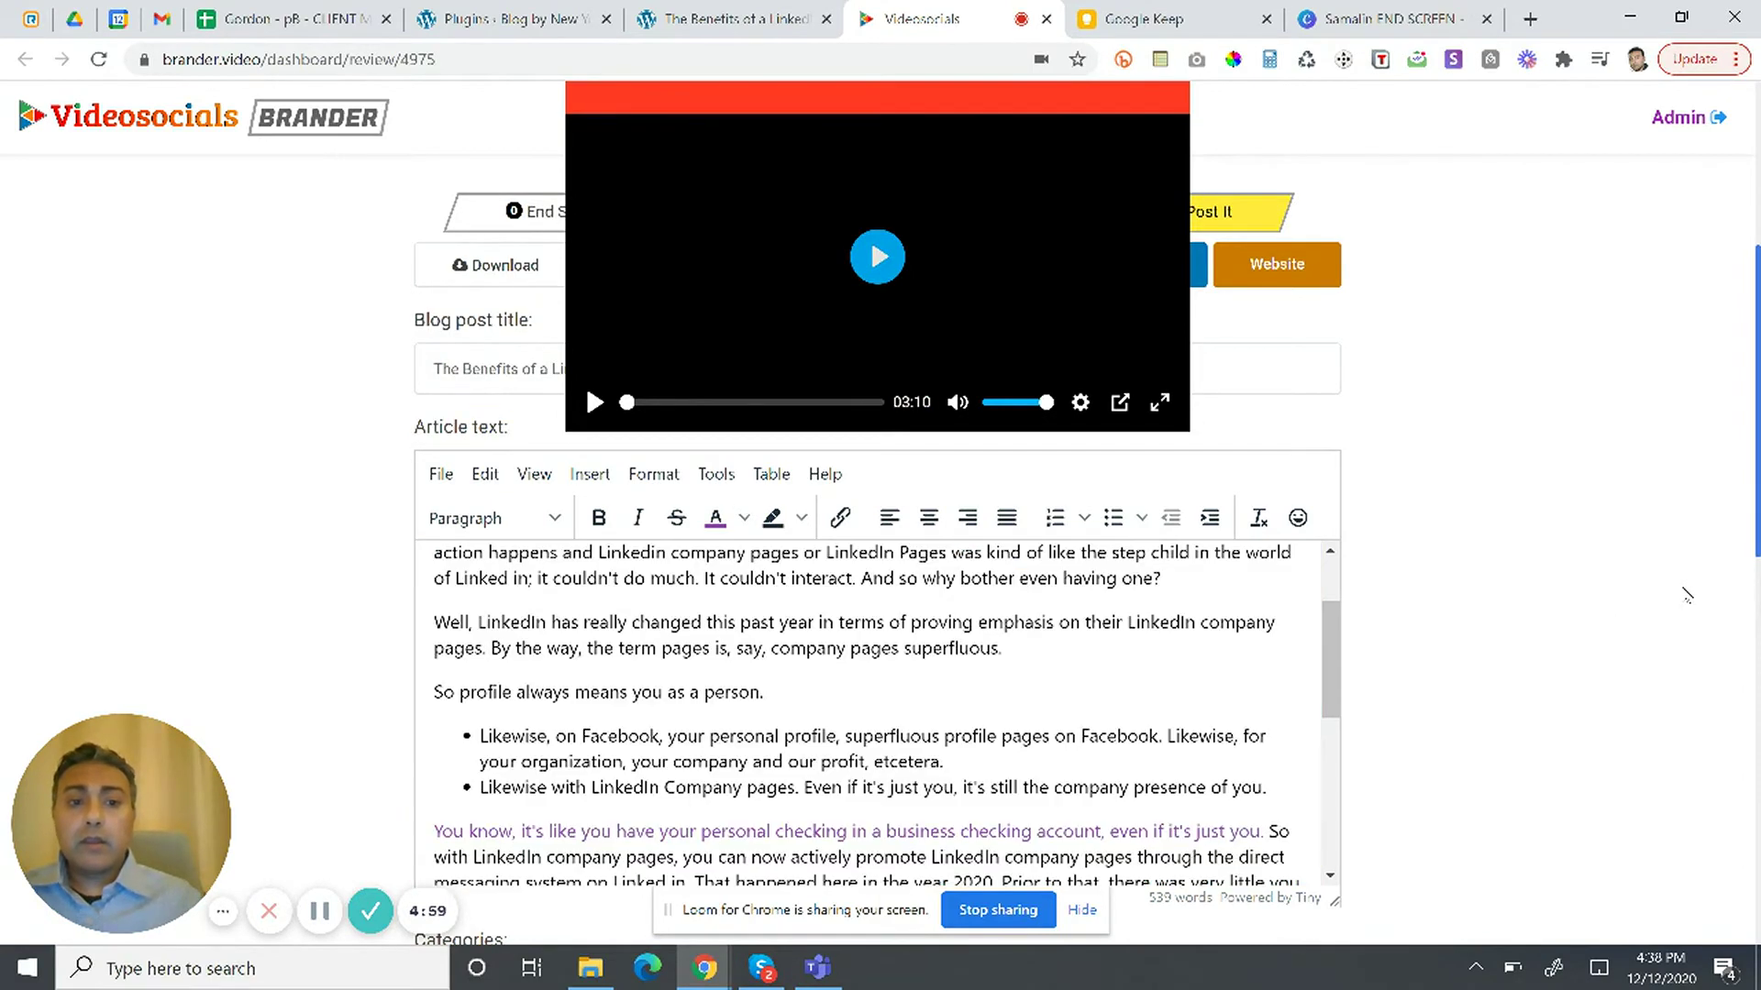
{"action": "scroll", "coordinate": [1686, 596], "scroll_direction": "down", "scroll_amount": 5}
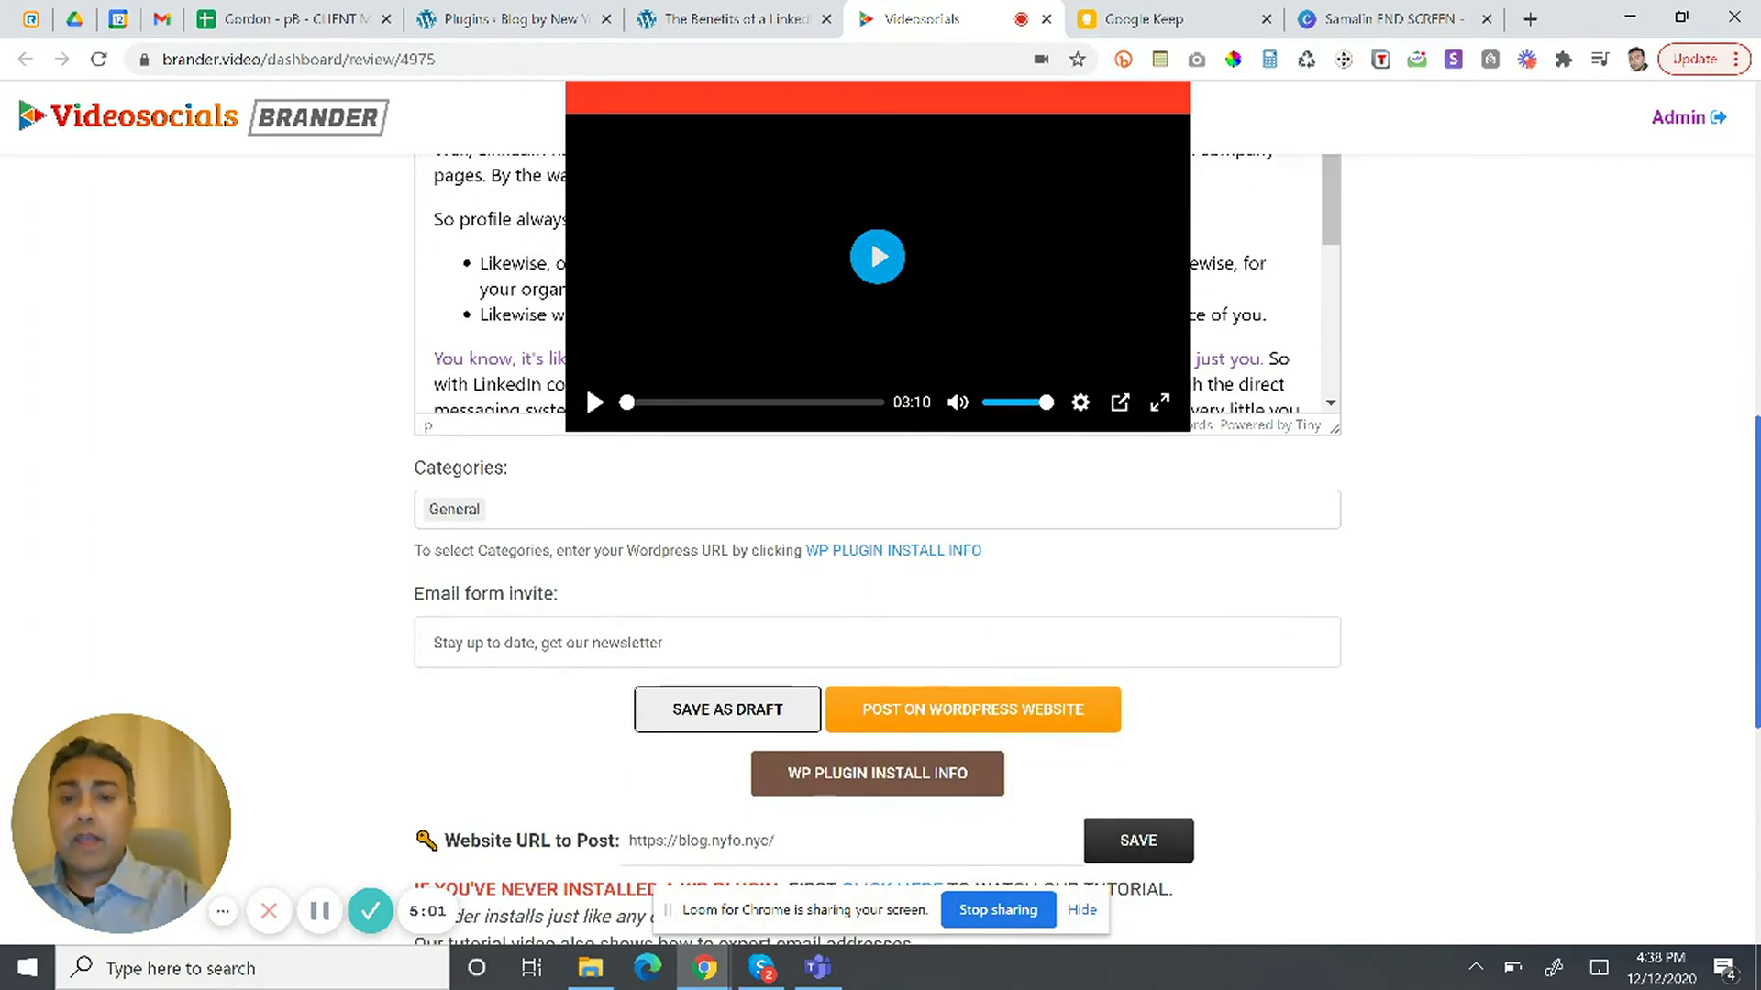
{"action": "left_click", "coordinate": [727, 708]}
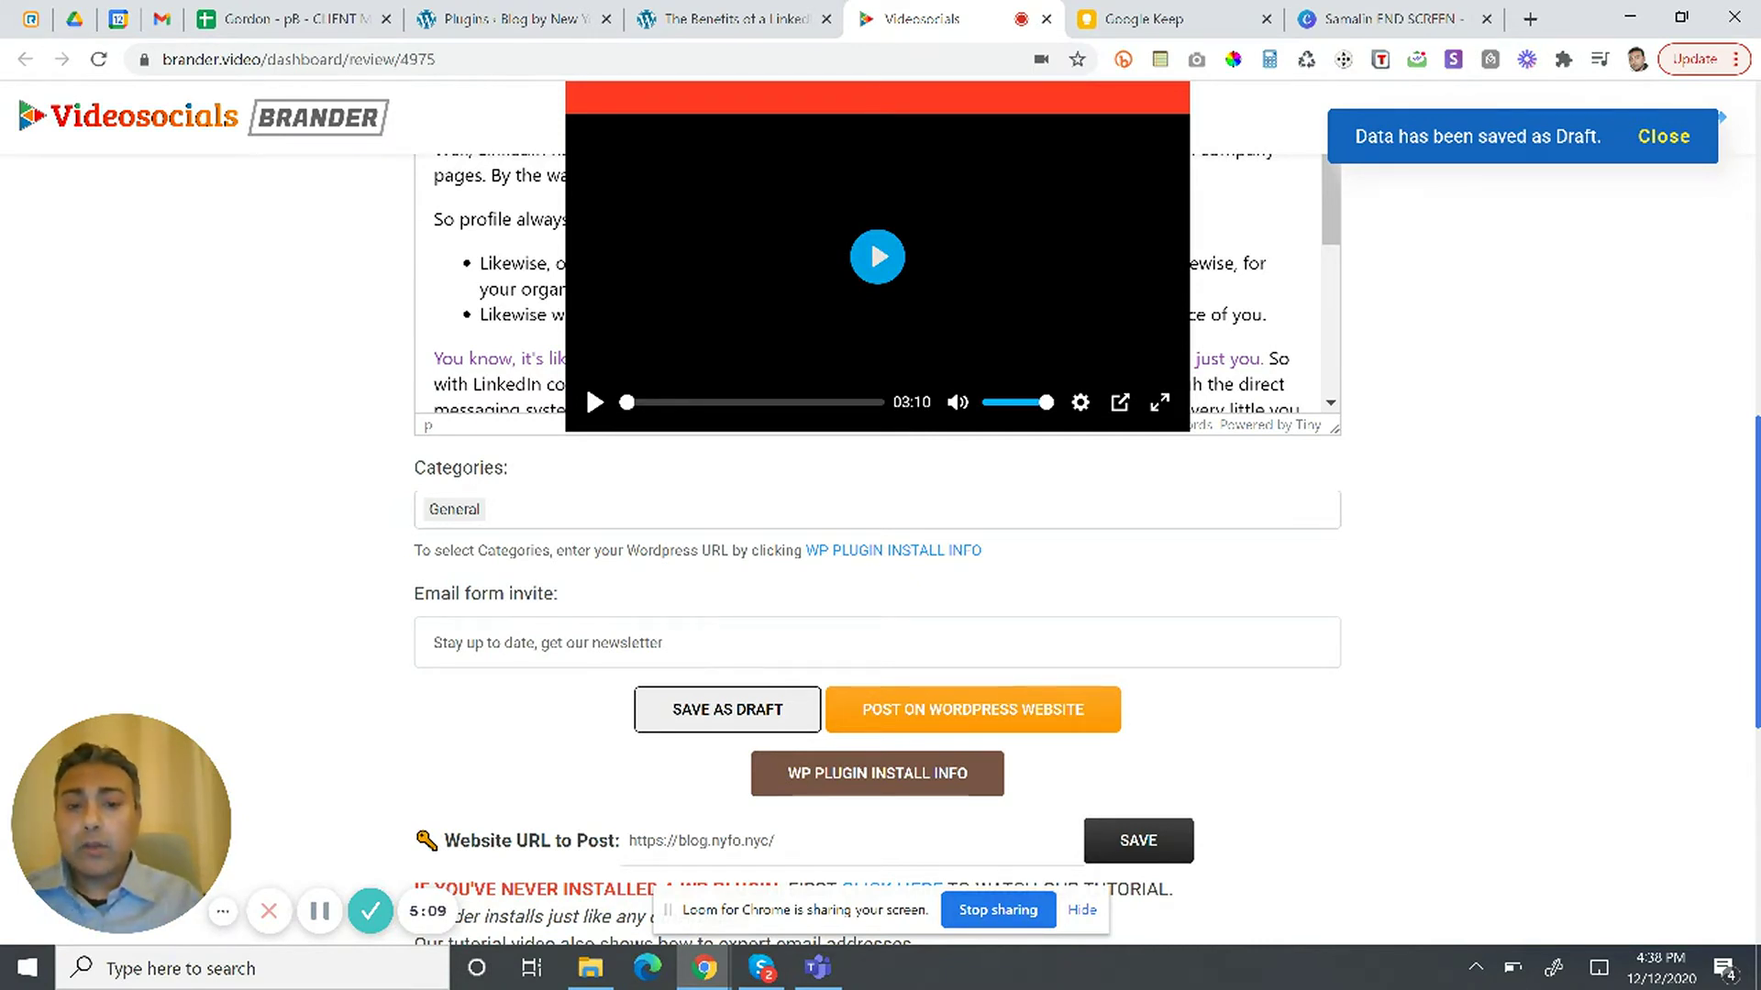
{"action": "left_click", "coordinate": [1052, 714]}
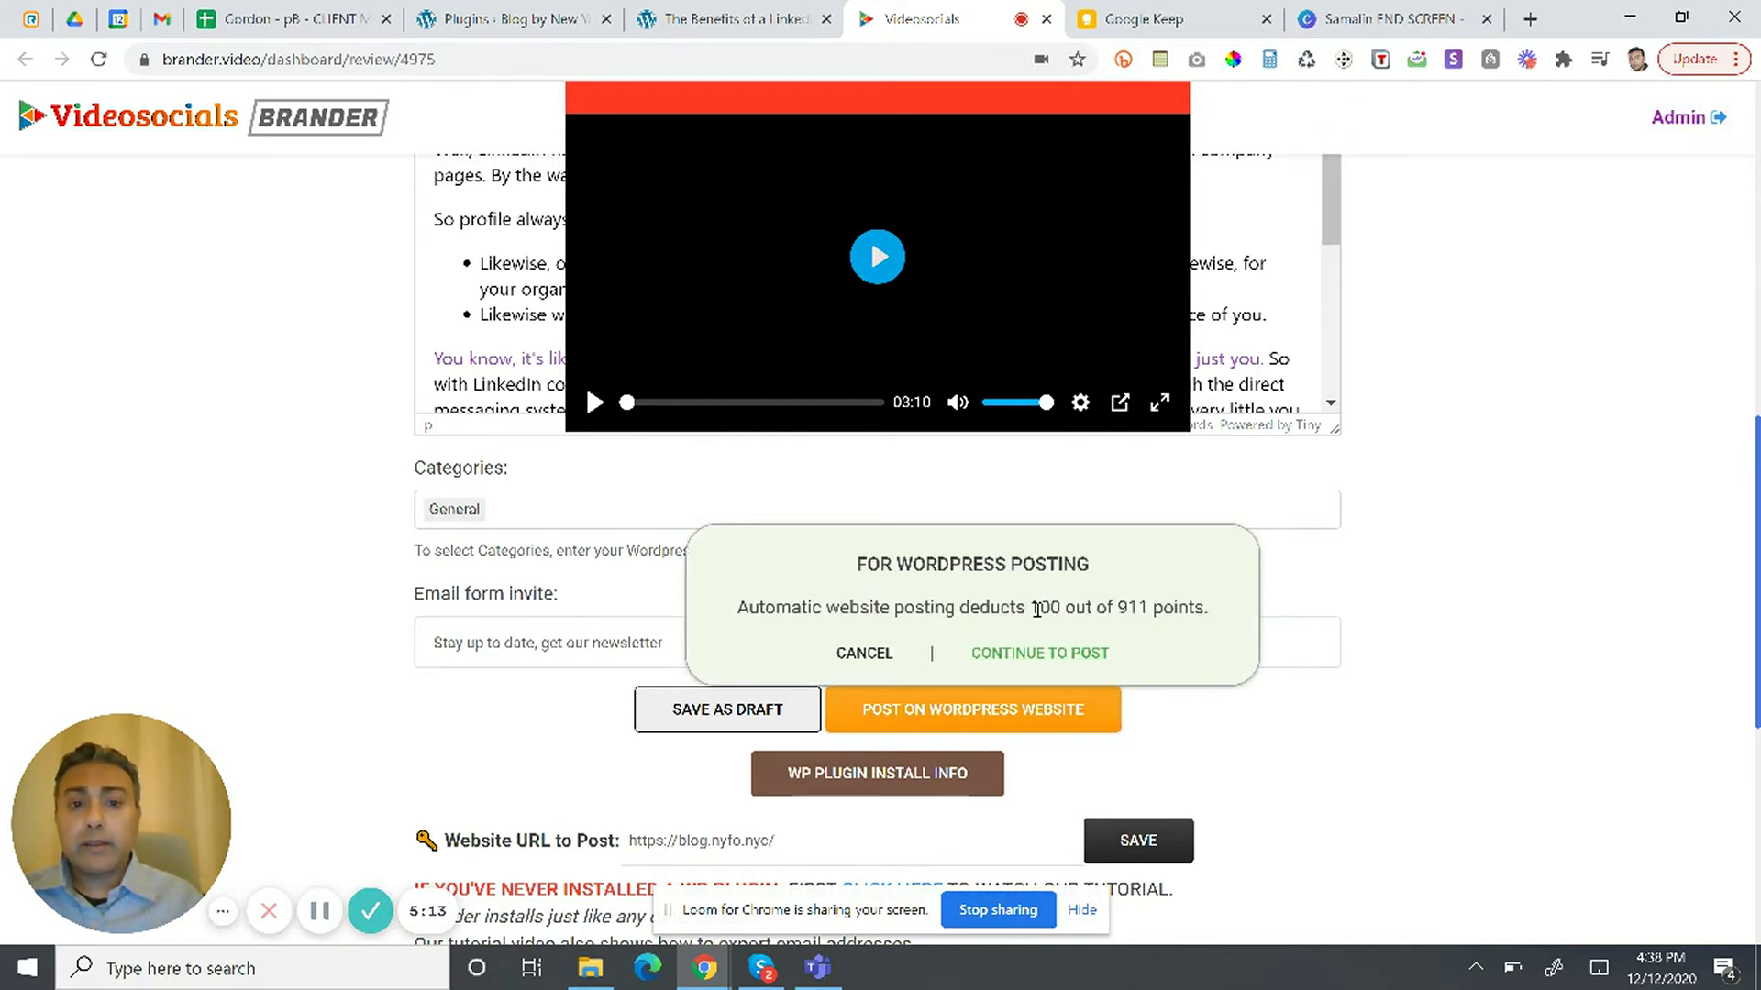
{"action": "left_click", "coordinate": [1052, 653]}
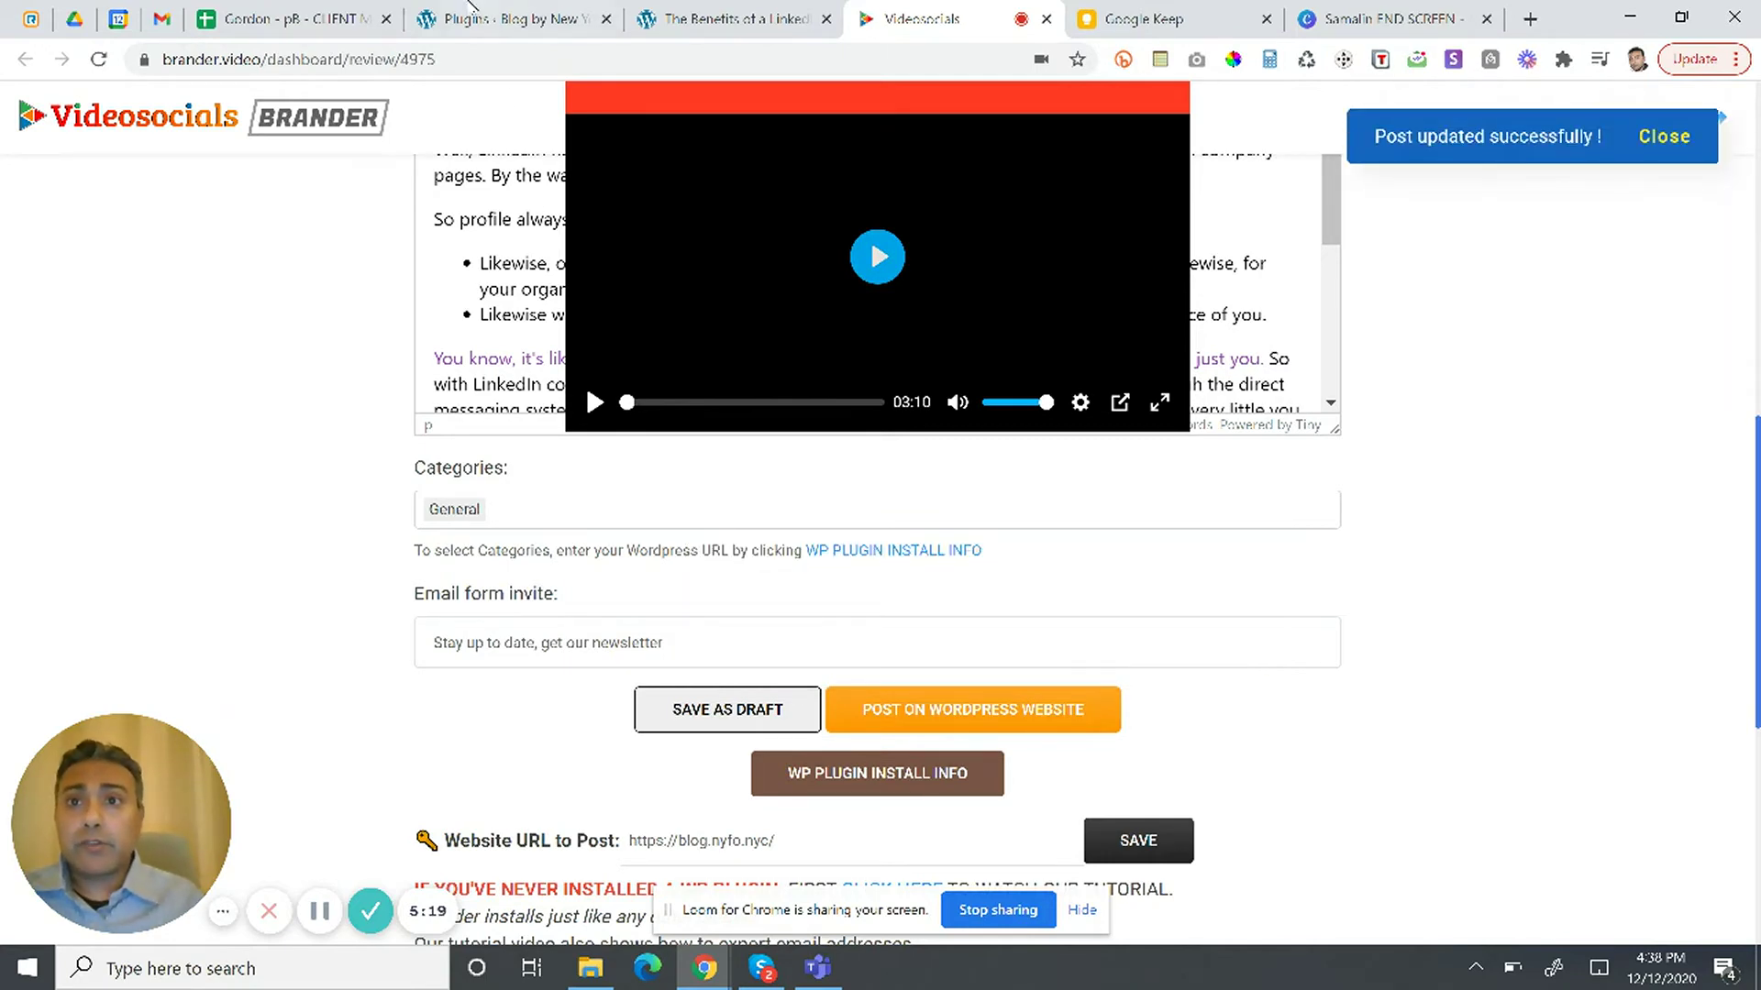
Step: Switch to the WordPress admin, list all posts and view the post "The Benefits of a LinkedIn Company Page"
{"action": "left_click", "coordinate": [489, 10]}
{"action": "mouse_move", "coordinate": [81, 218]}
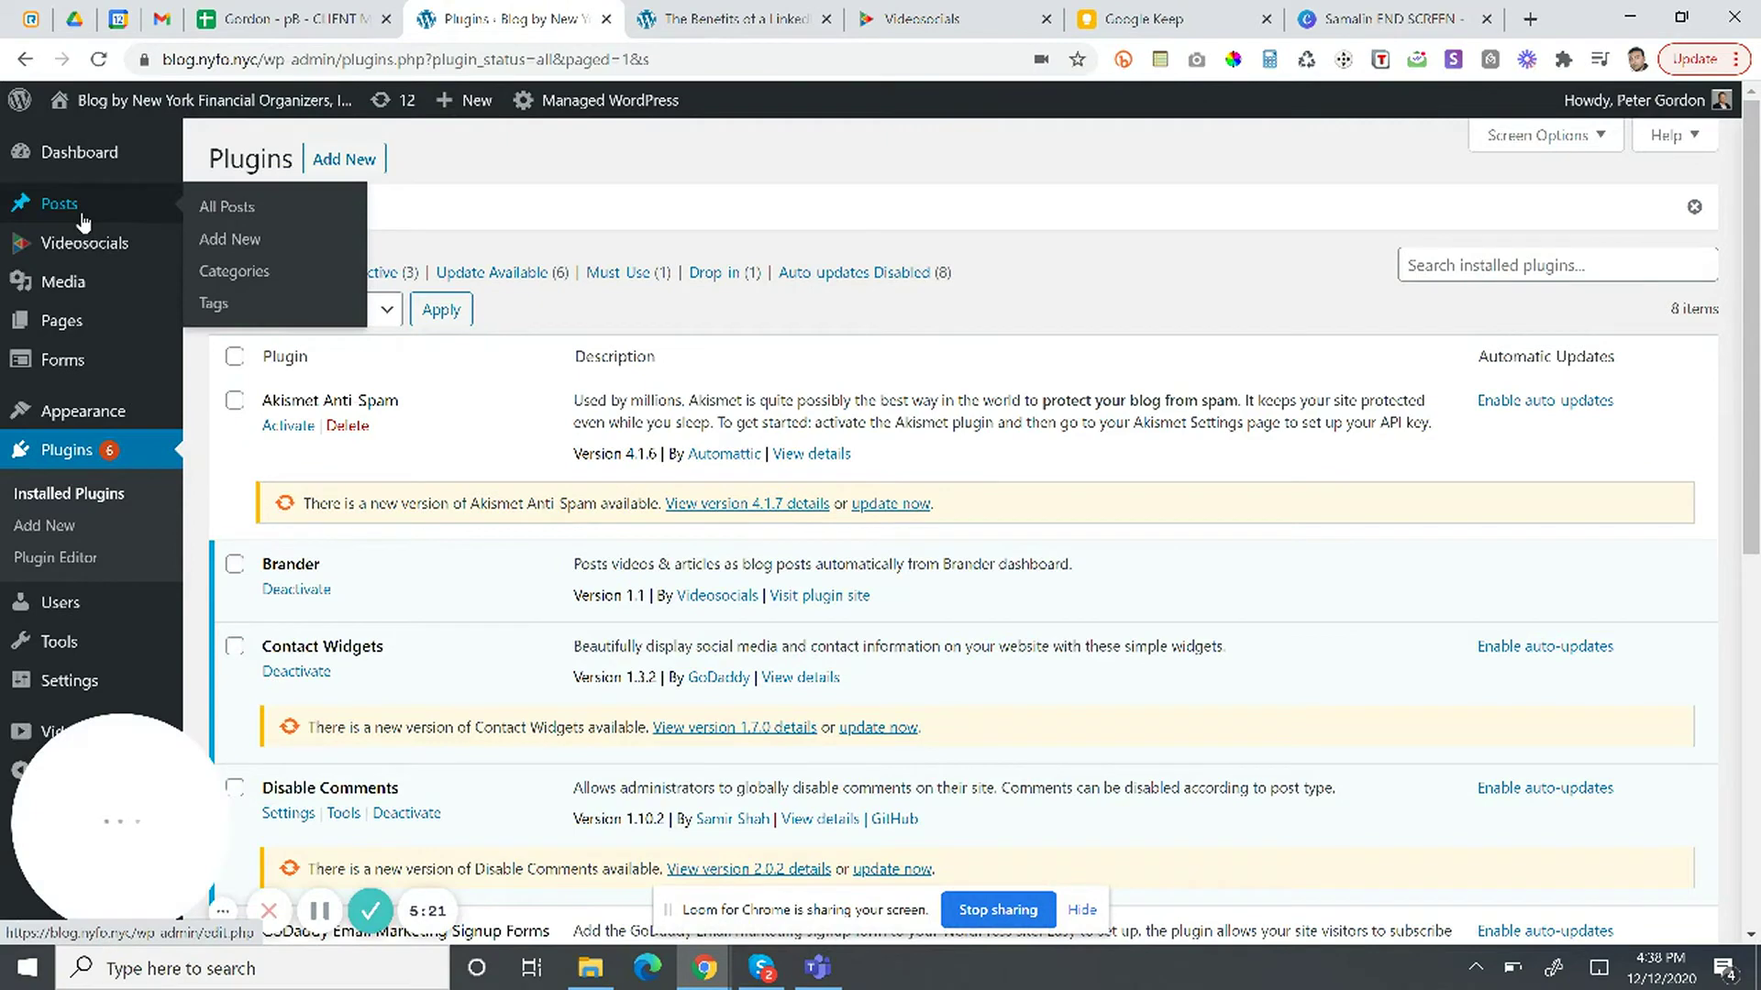
{"action": "left_click", "coordinate": [211, 218]}
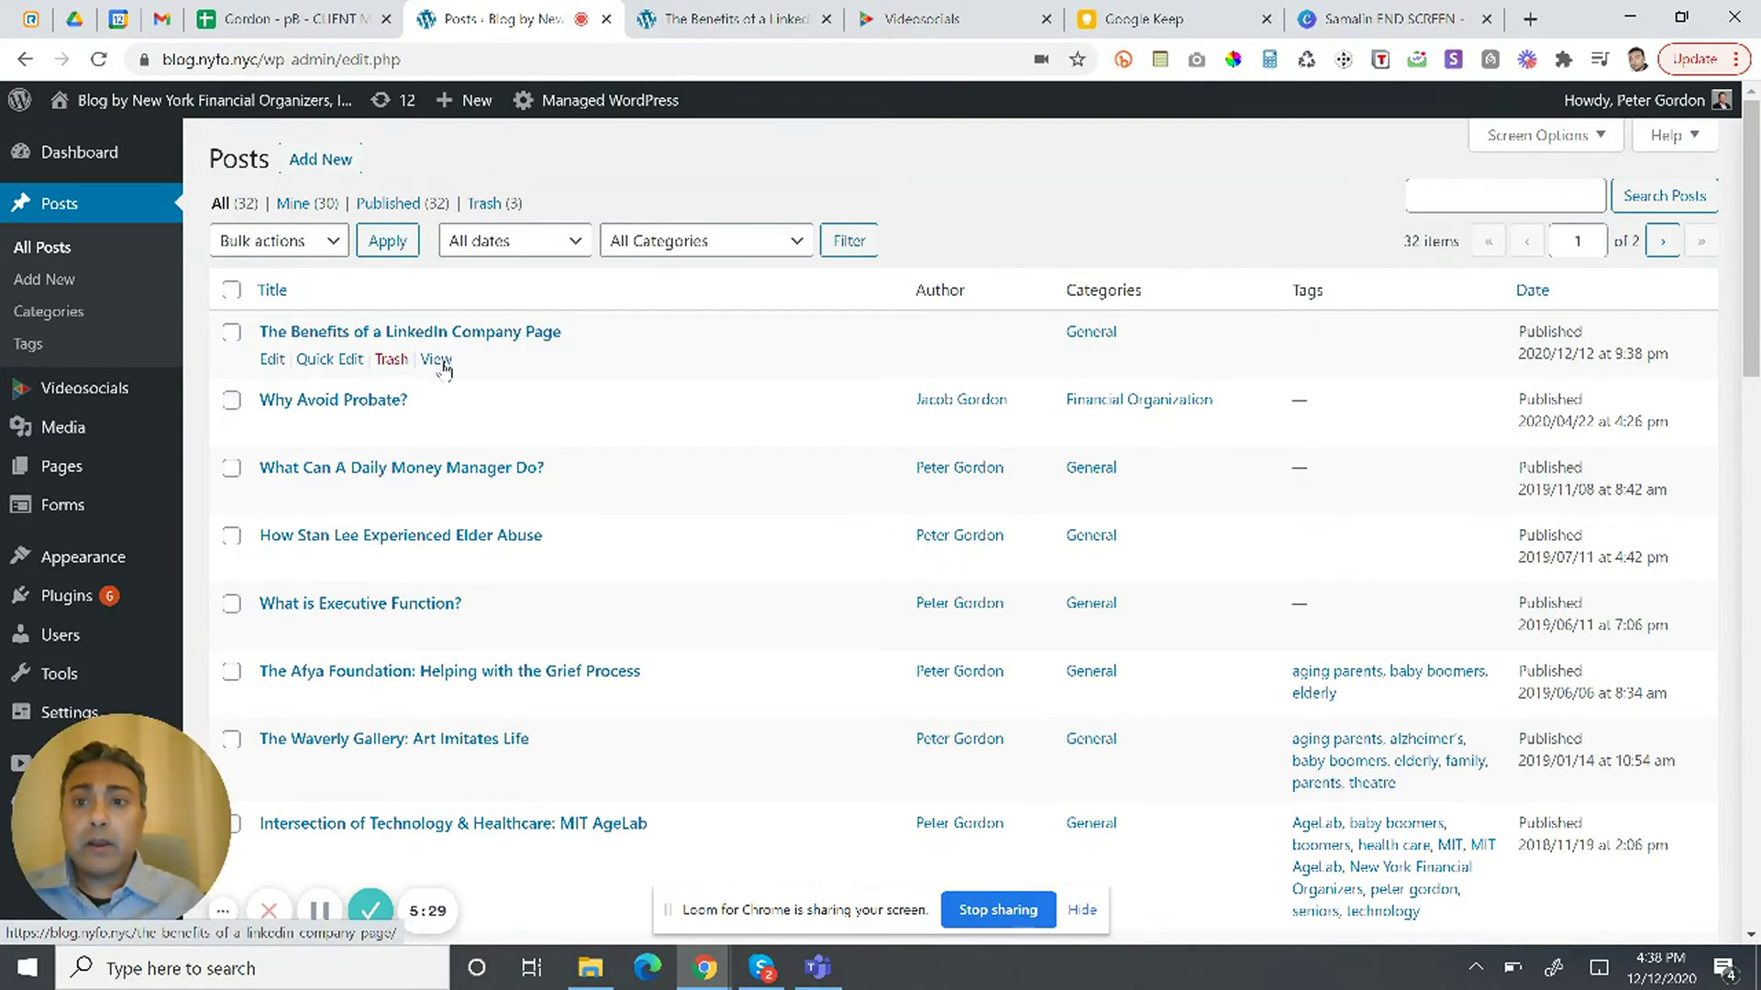
{"action": "left_click", "coordinate": [437, 360]}
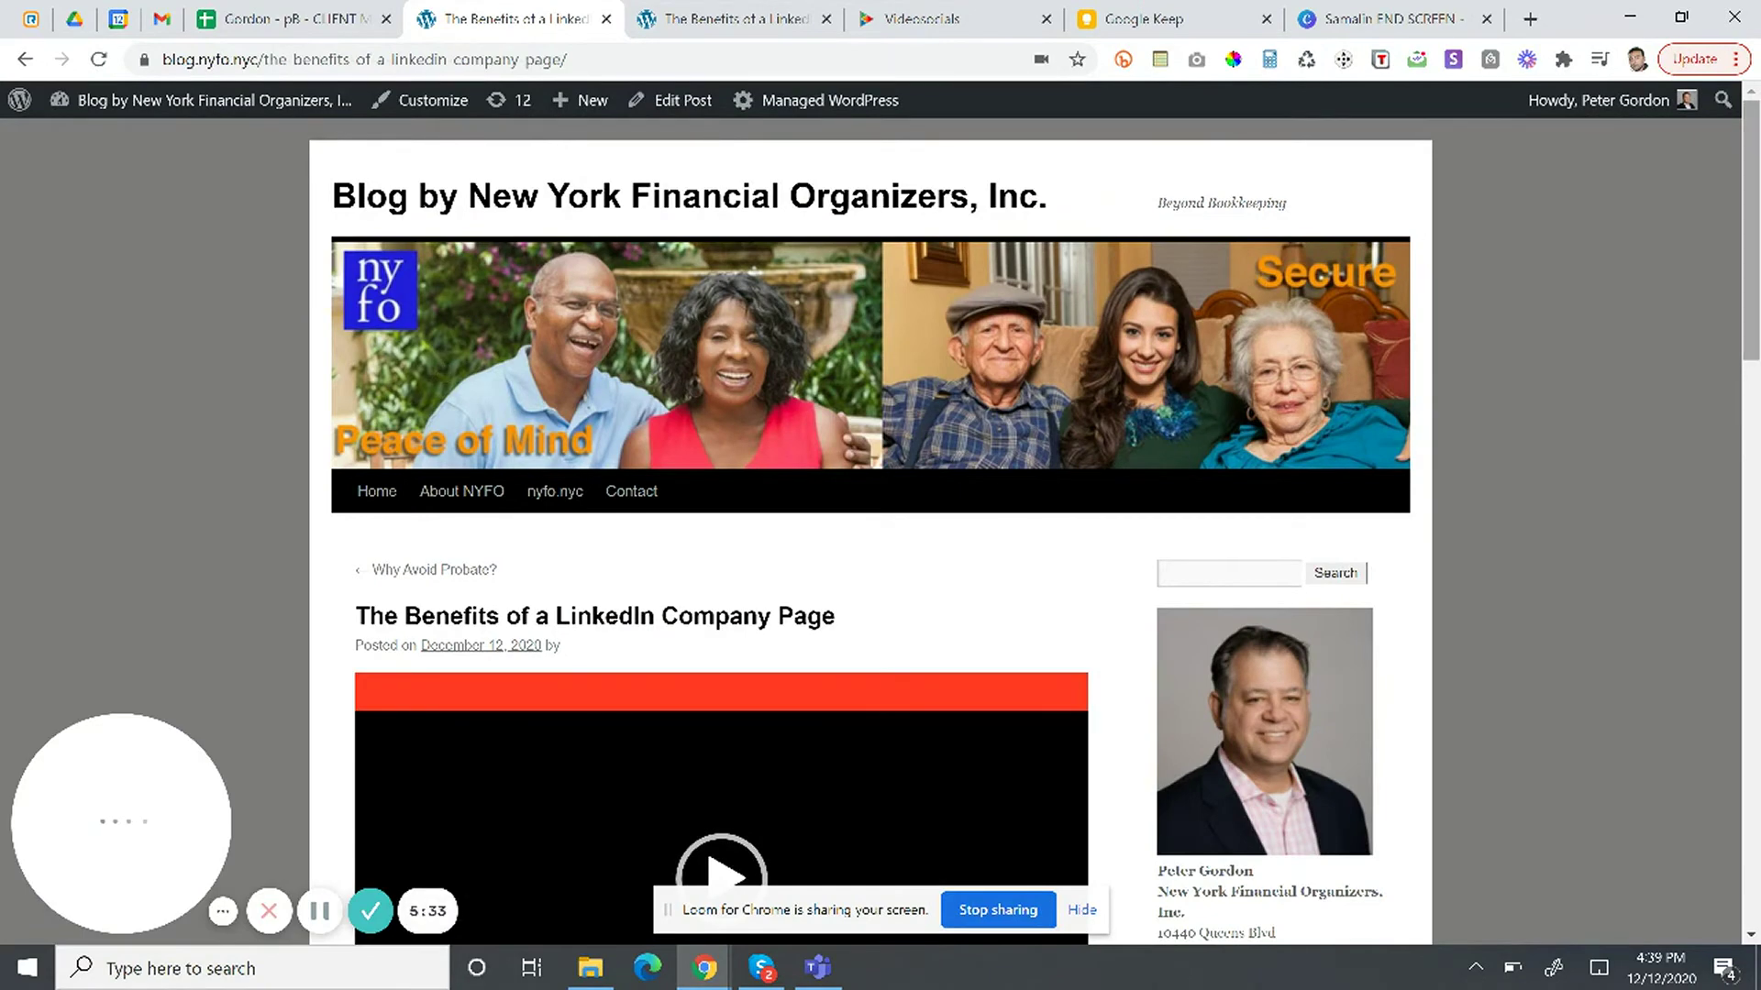
Step: Examine the published post's video, newsletter form and formatted article text, and highlight the invitation line above the form
{"action": "scroll", "coordinate": [880, 532], "scroll_direction": "down", "scroll_amount": 3}
{"action": "scroll", "coordinate": [880, 532], "scroll_direction": "down", "scroll_amount": 5}
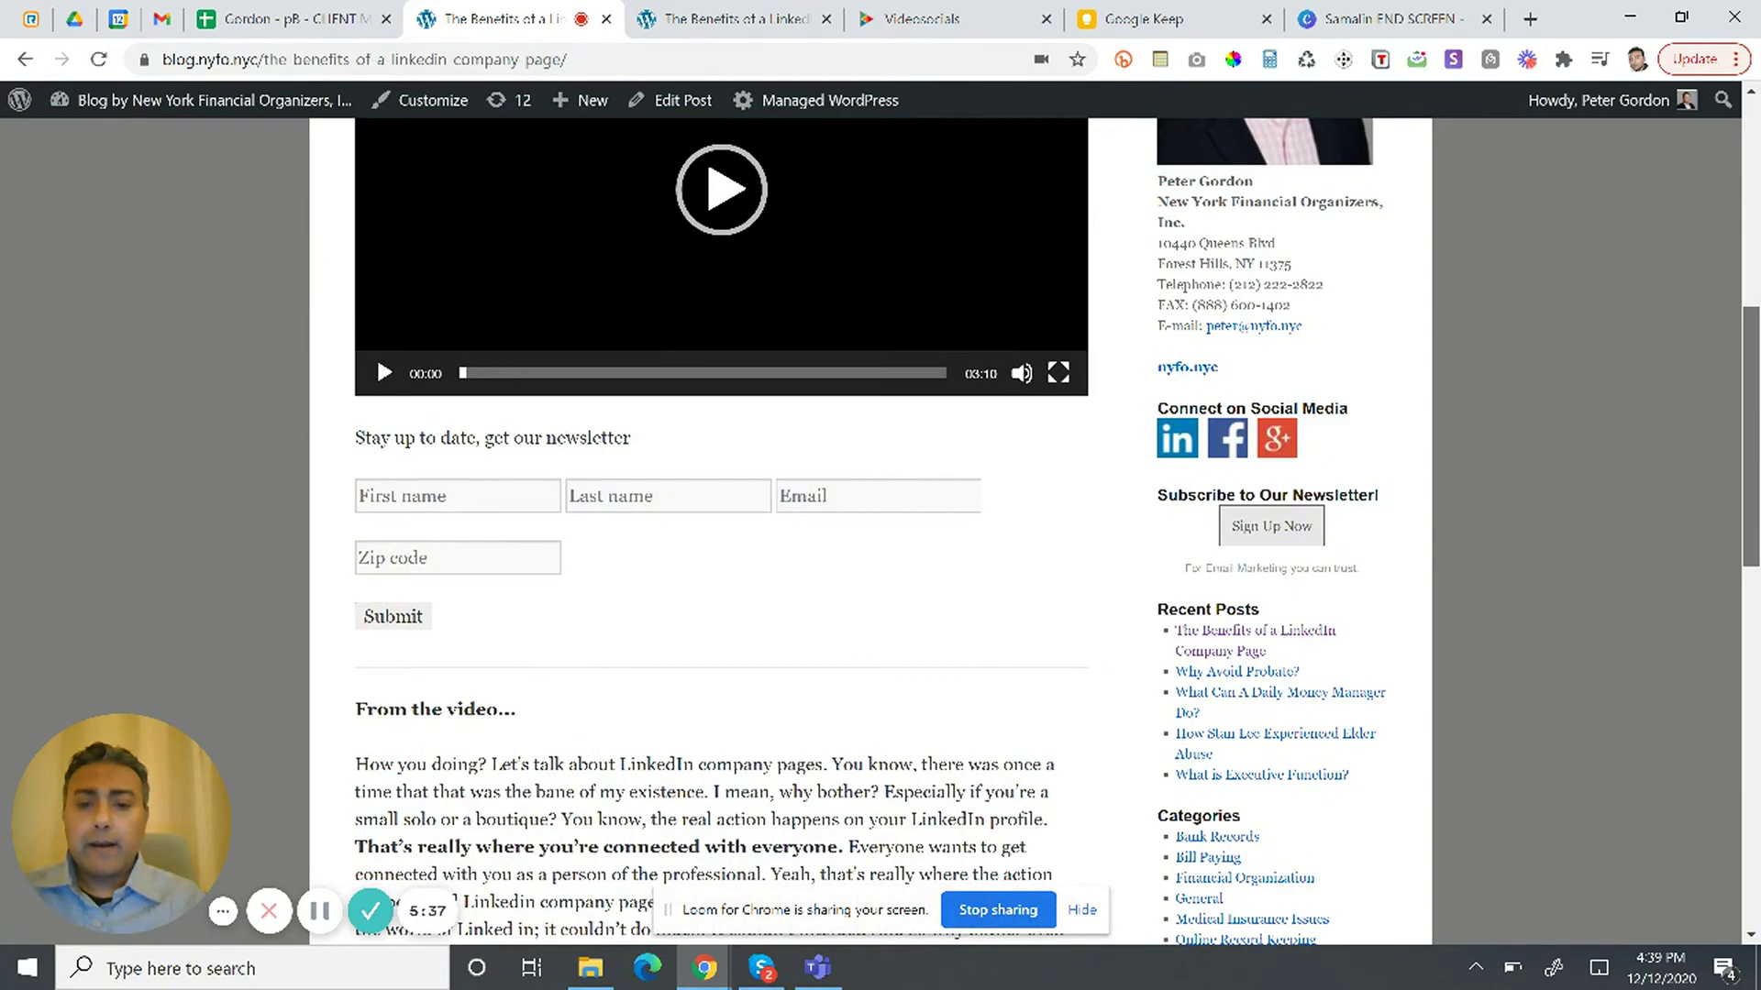
{"action": "scroll", "coordinate": [840, 803], "scroll_direction": "down", "scroll_amount": 4}
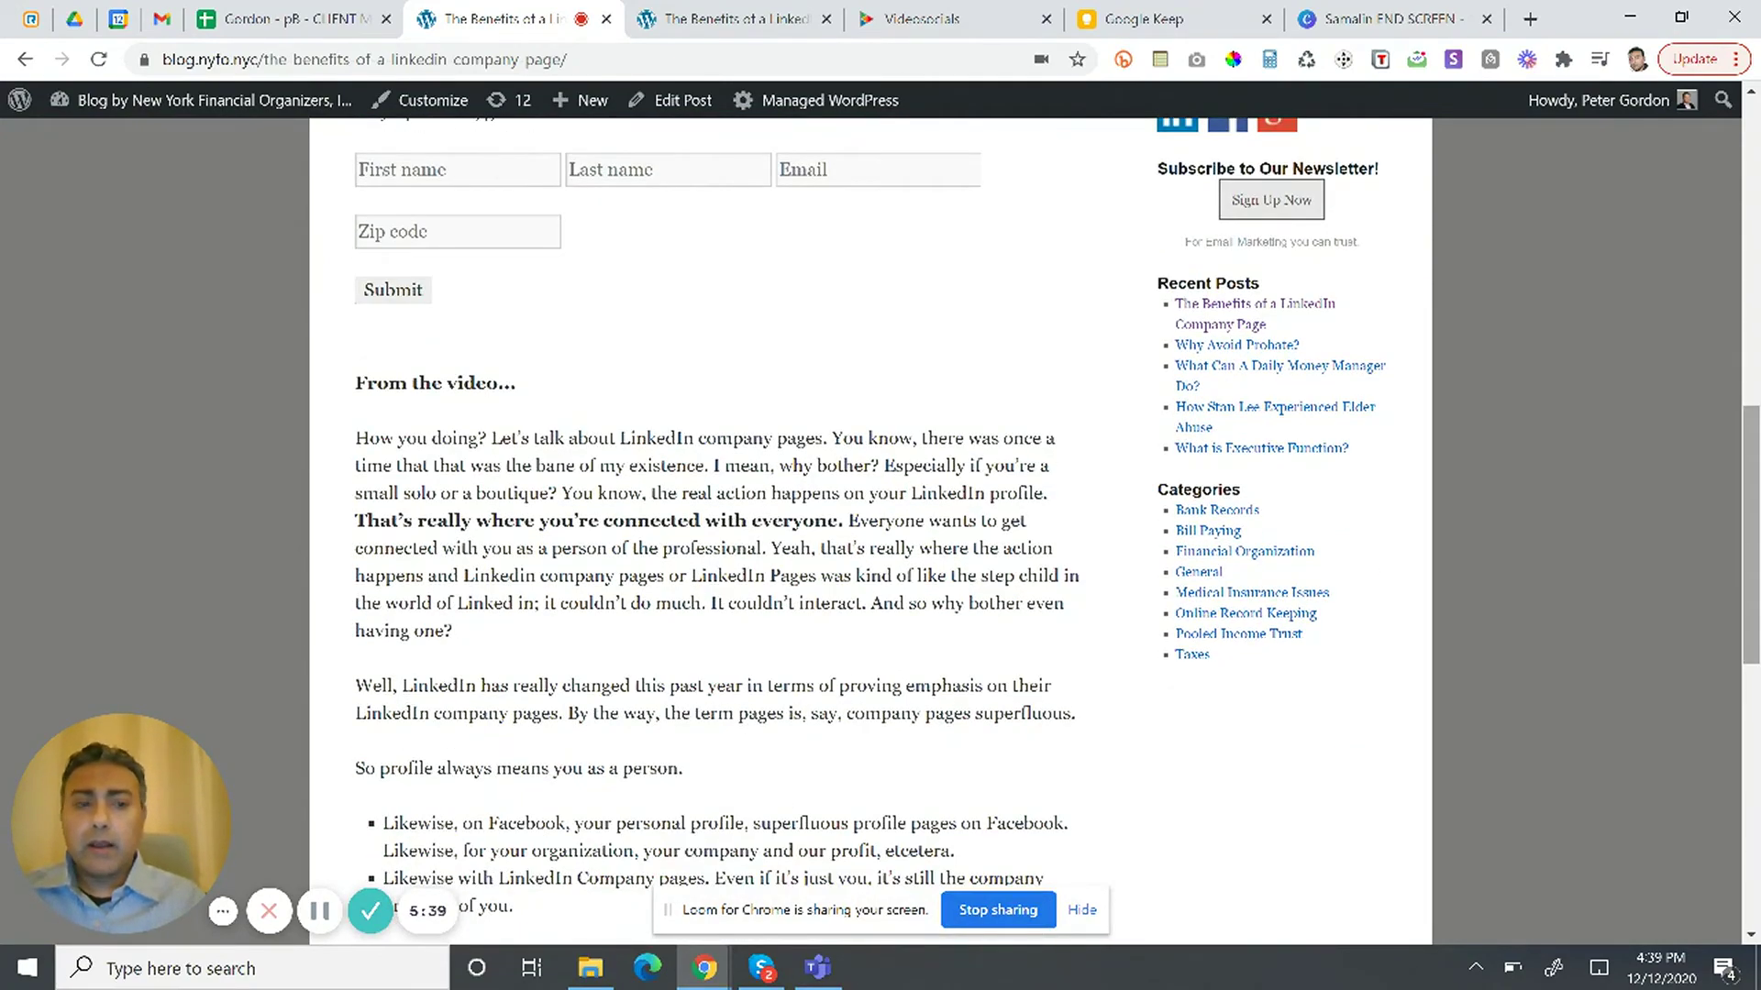
{"action": "left_click_drag", "start_coordinate": [1750, 459], "coordinate": [1750, 358]}
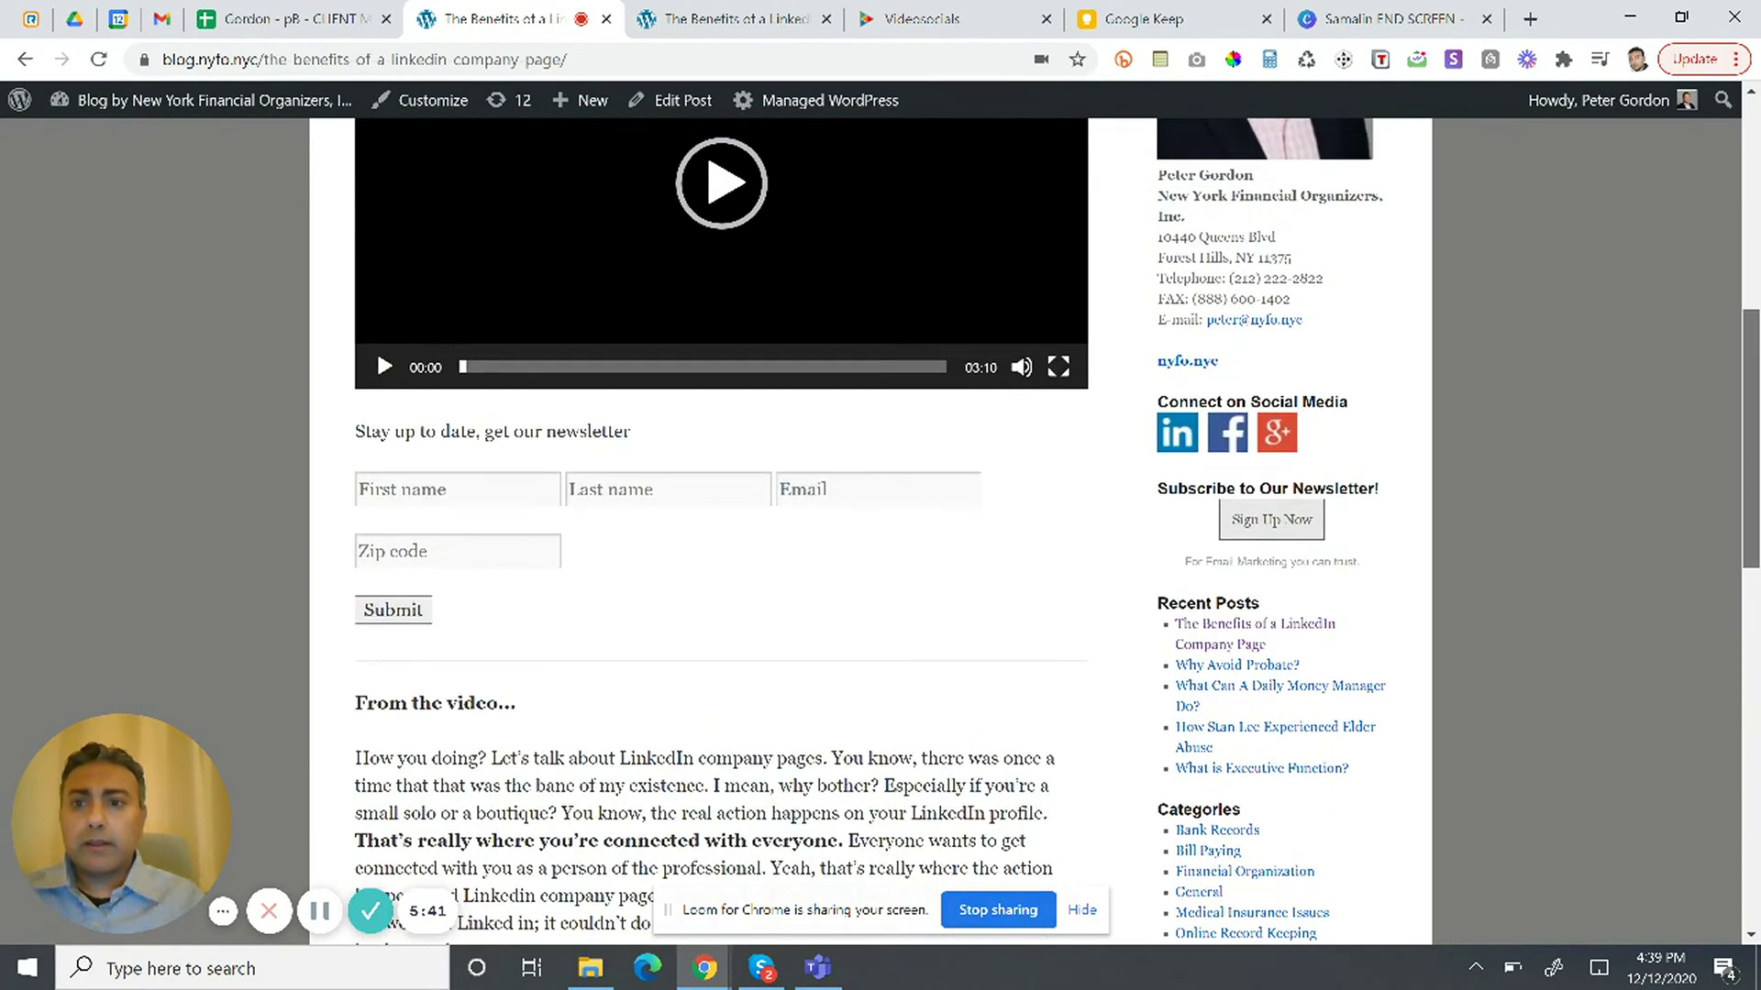
{"action": "triple_click", "coordinate": [438, 427]}
Step: Return to Videosocials Brander and select the whole email form invite text on the posting form
{"action": "left_click", "coordinate": [903, 16]}
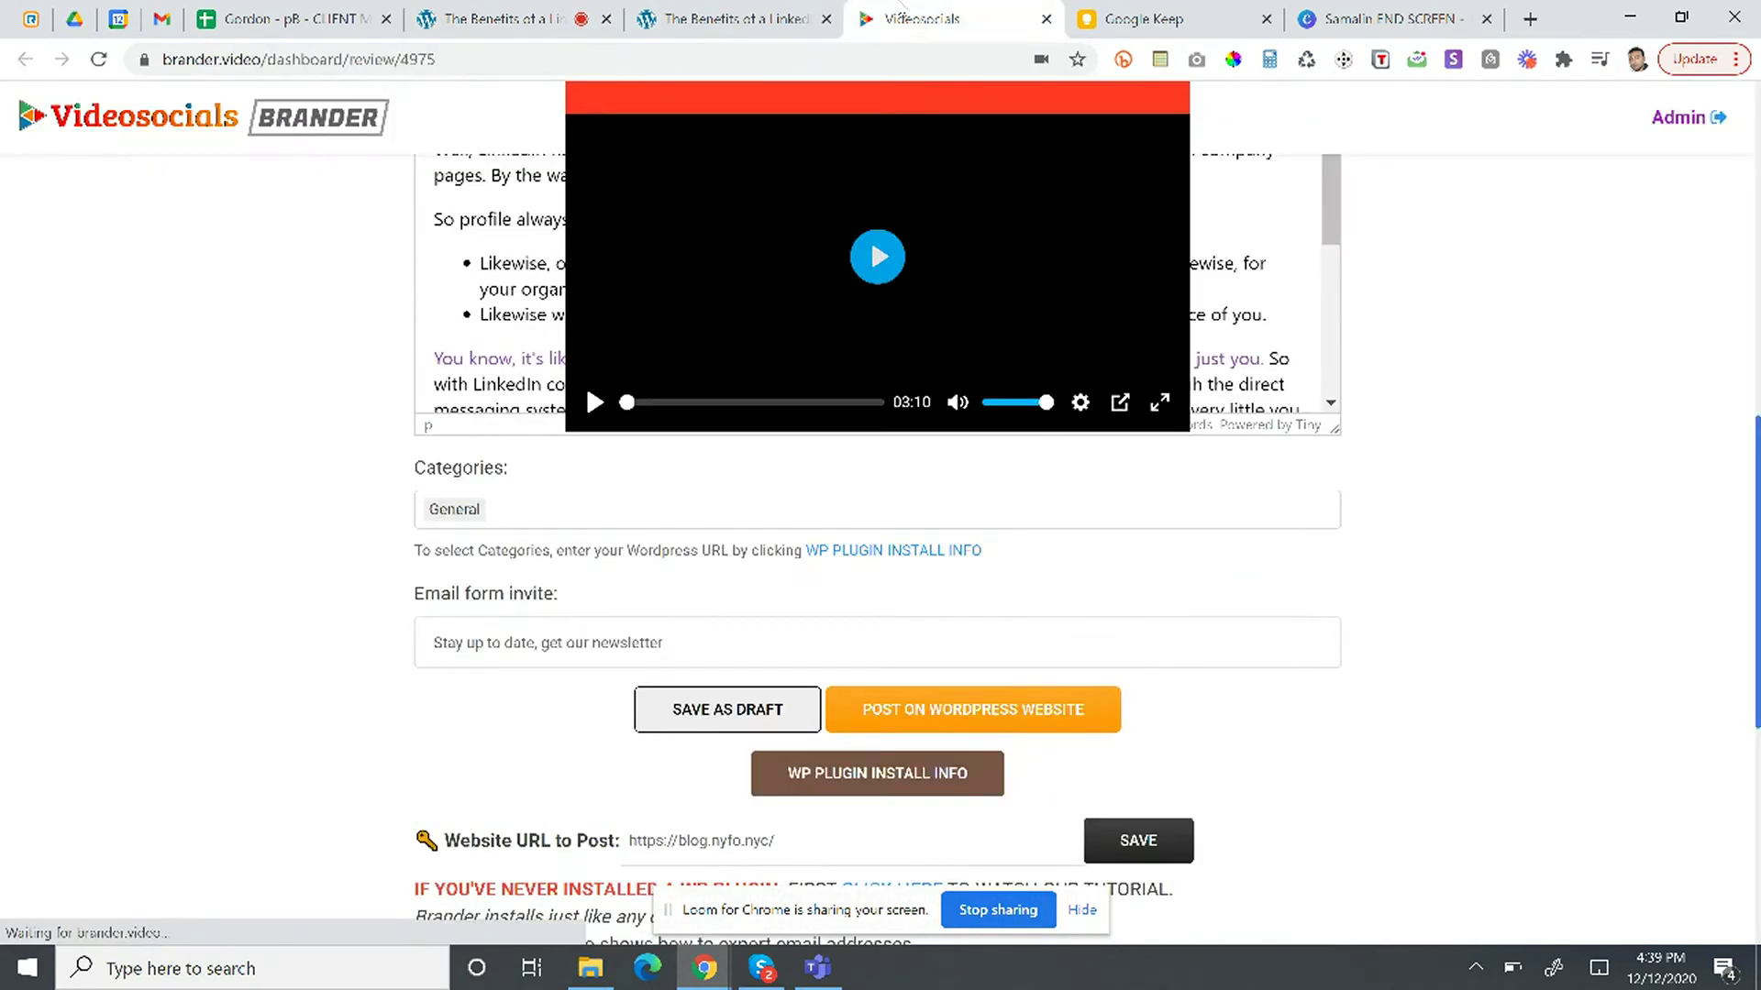
{"action": "triple_click", "coordinate": [530, 646]}
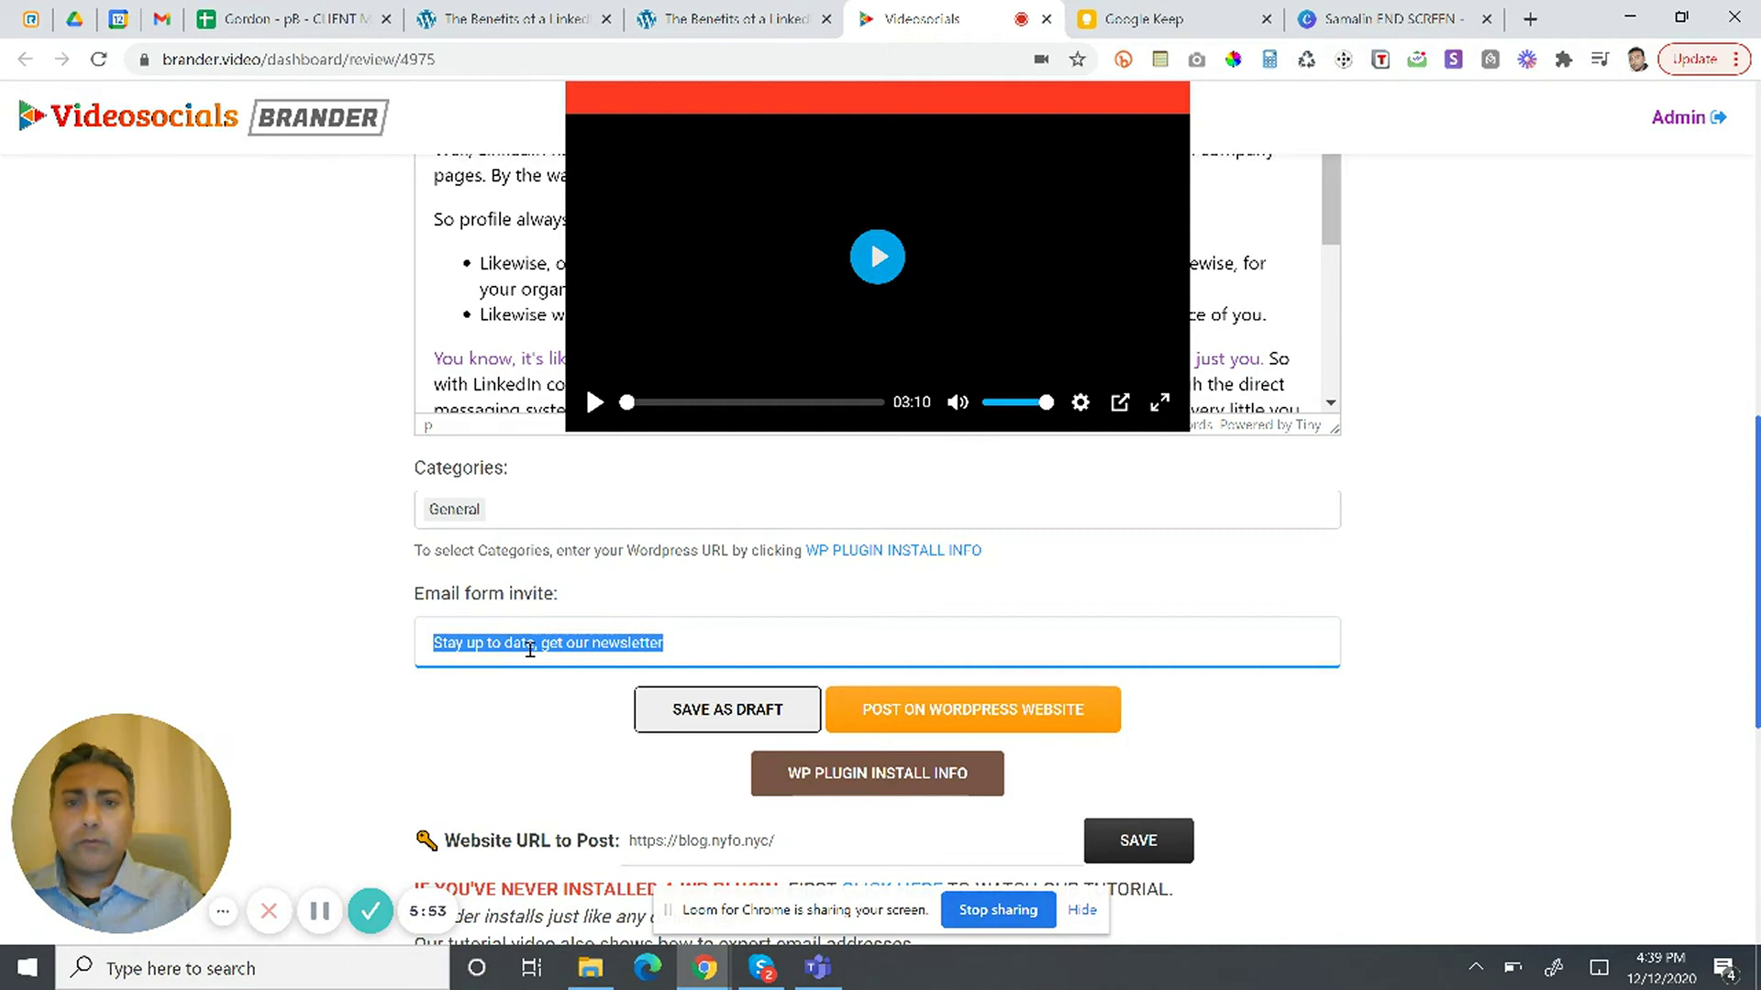
Step: Replace the email form invite with "To get the first chapter of my e-book, enter your info below..."
{"action": "type", "text": "To go"}
{"action": "type", "text": "t the first chapter "}
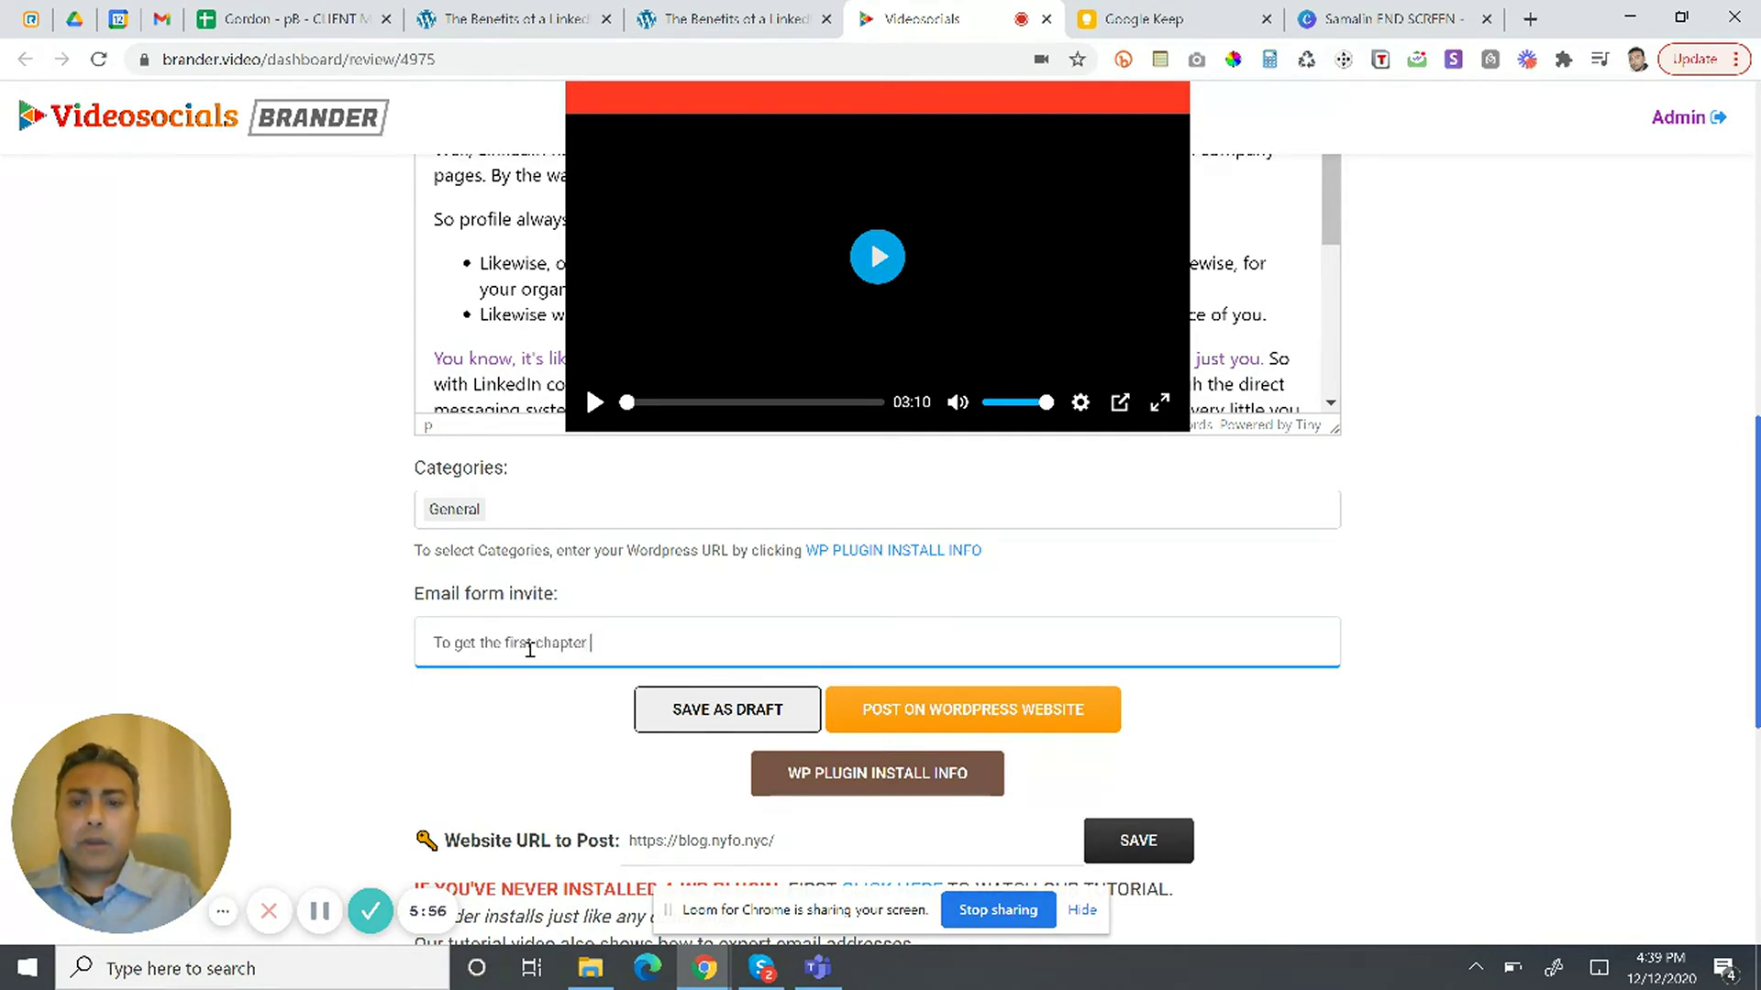
{"action": "type", "text": "of my e book, enter your "}
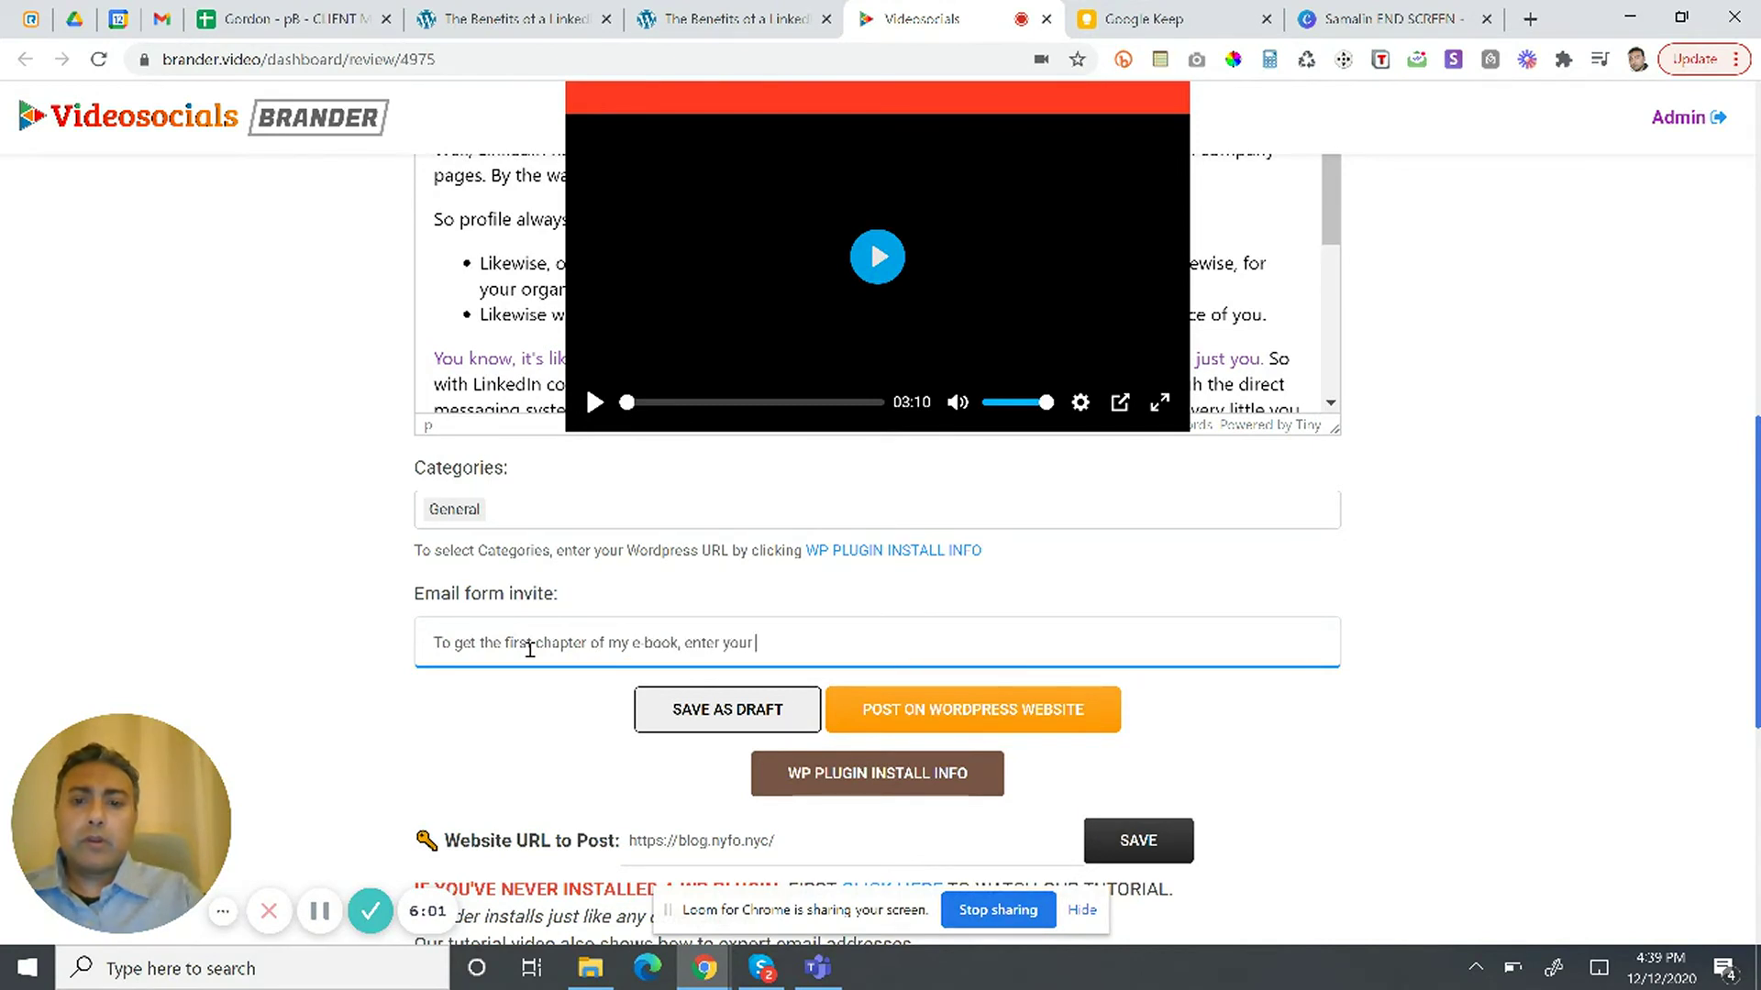
{"action": "type", "text": "info below..."}
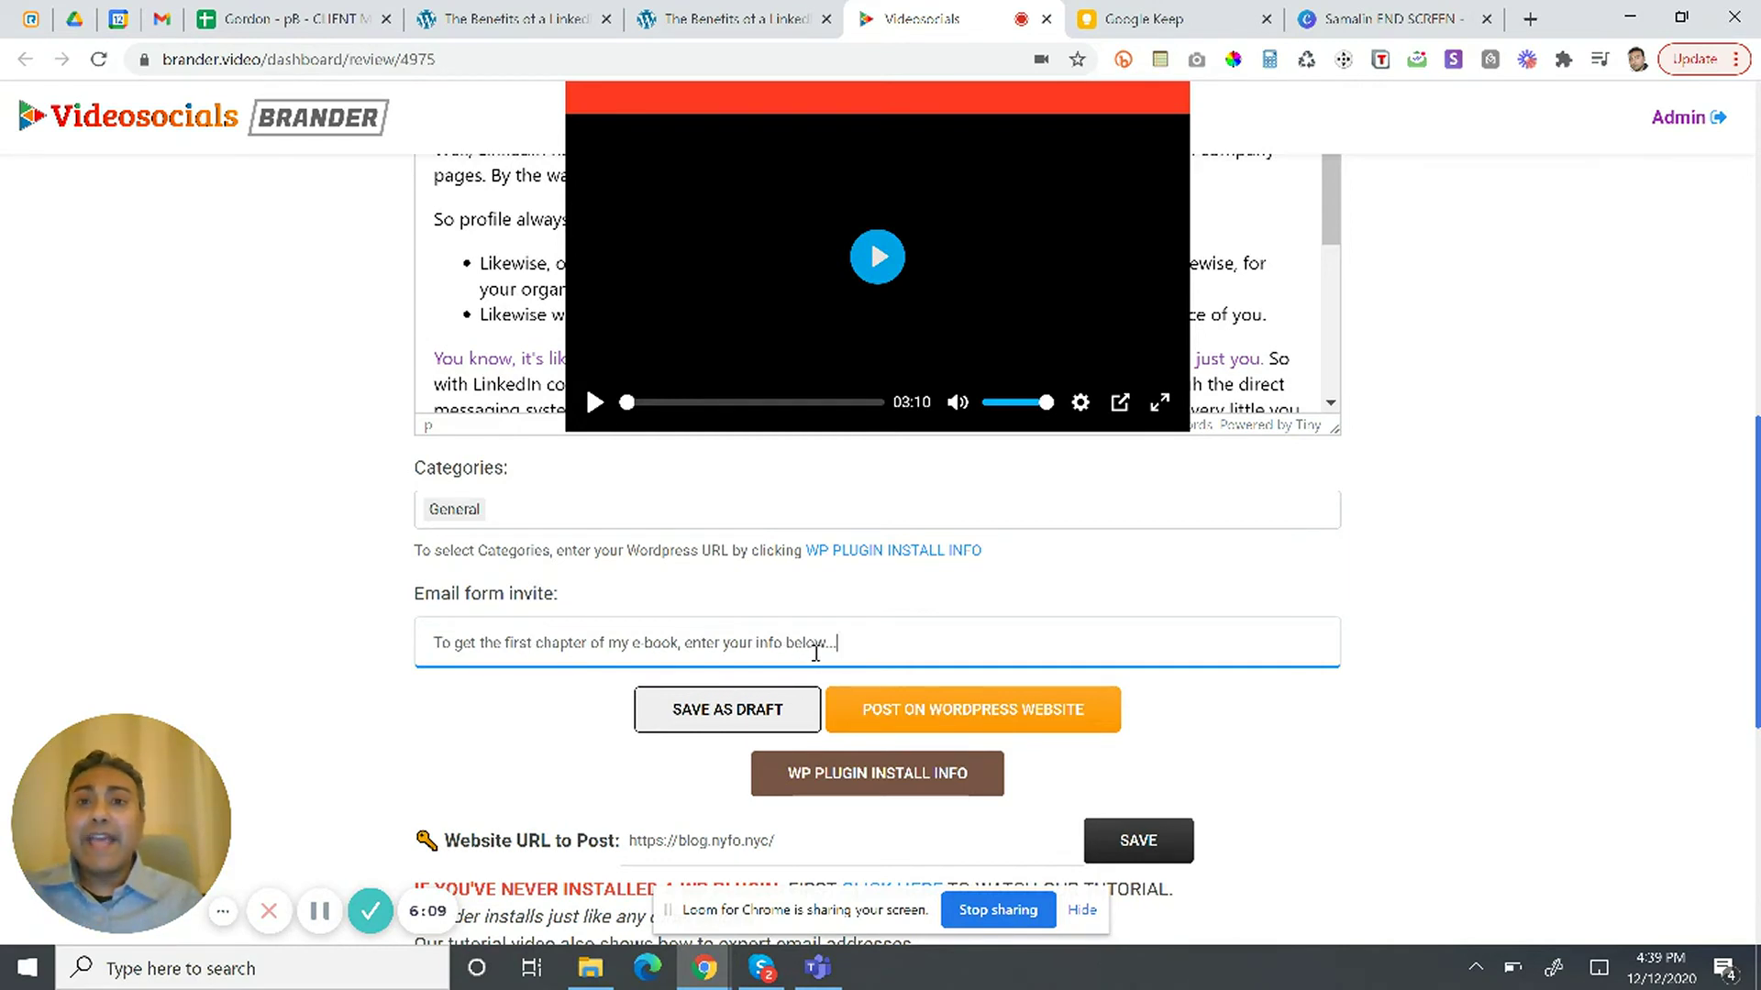
Step: Switch to the published blog post, fill the newsletter form with a saved contact's details and submit it
{"action": "left_click", "coordinate": [561, 15]}
{"action": "left_click", "coordinate": [500, 493]}
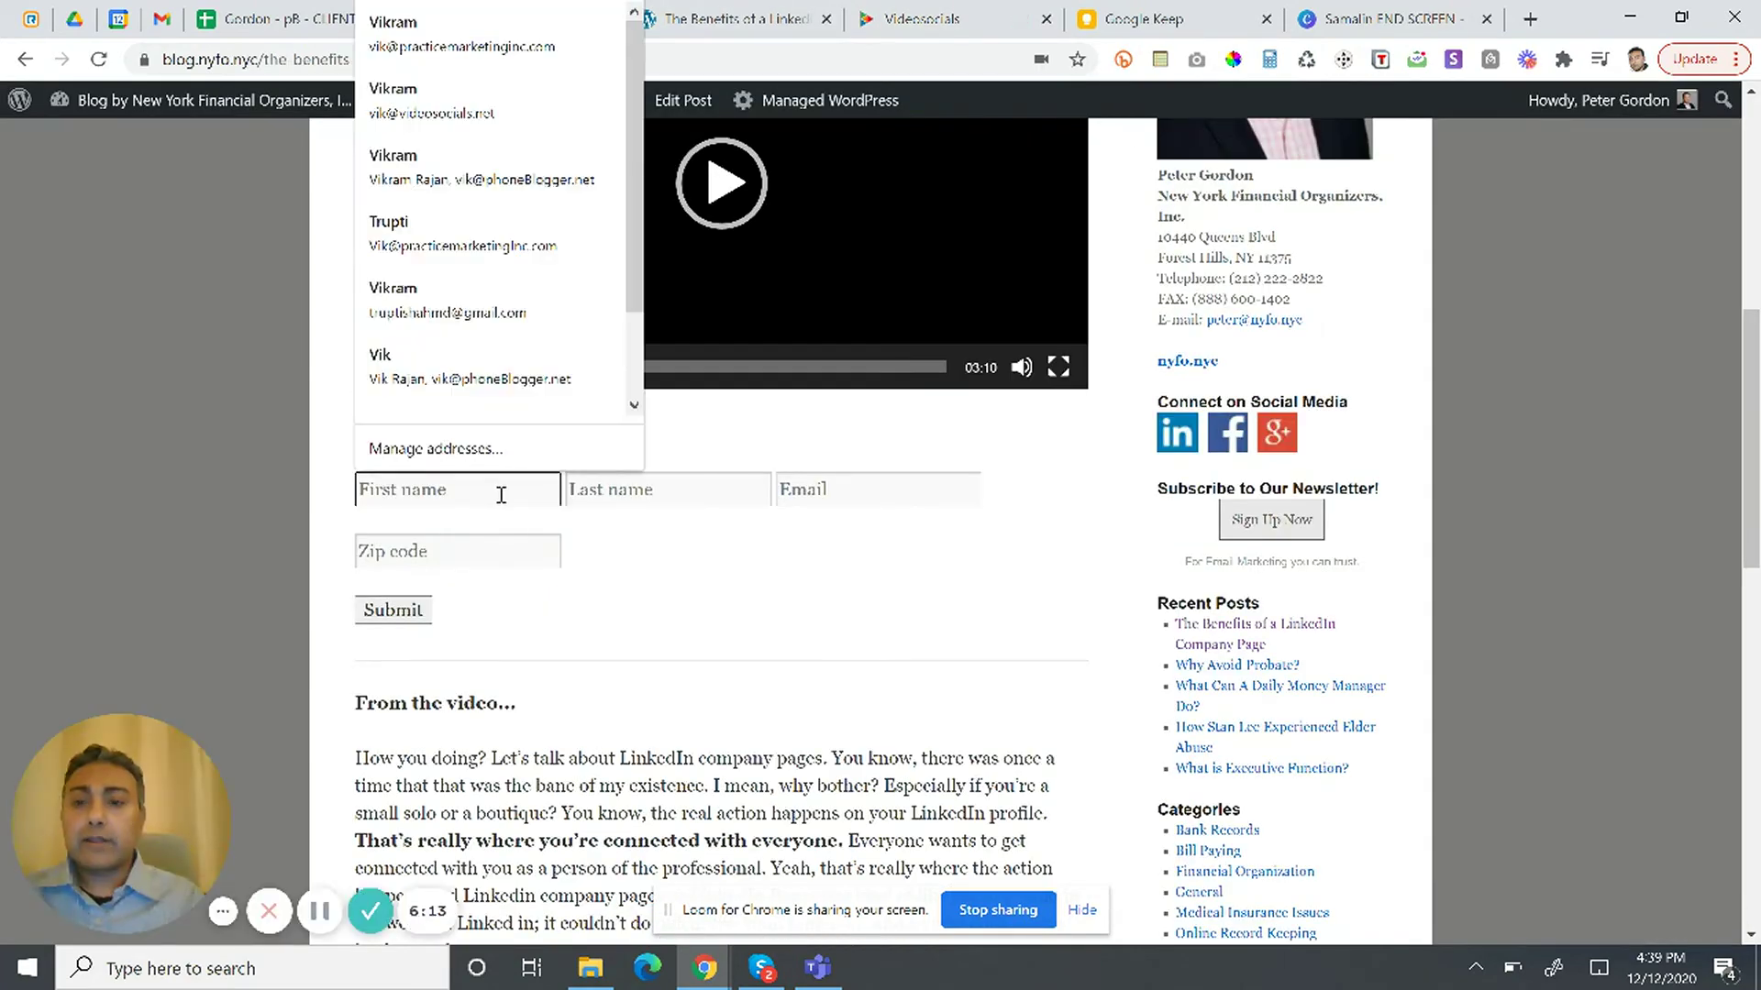
{"action": "left_click", "coordinate": [466, 234]}
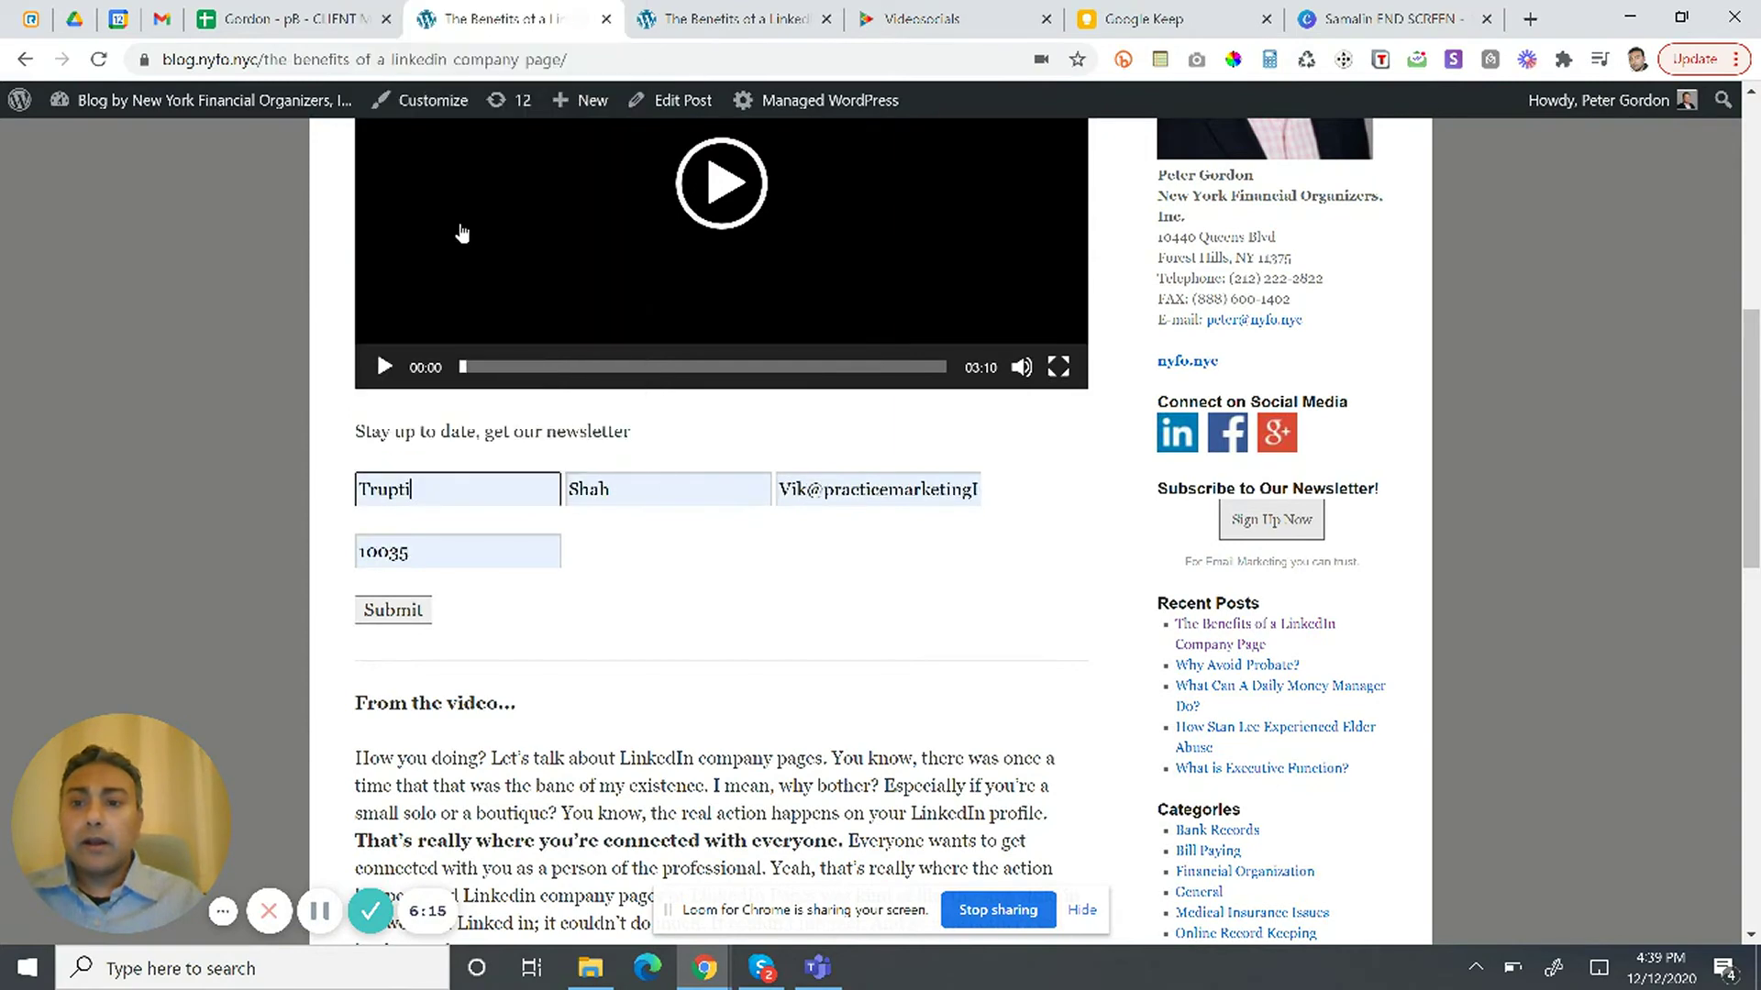
{"action": "left_click", "coordinate": [387, 610]}
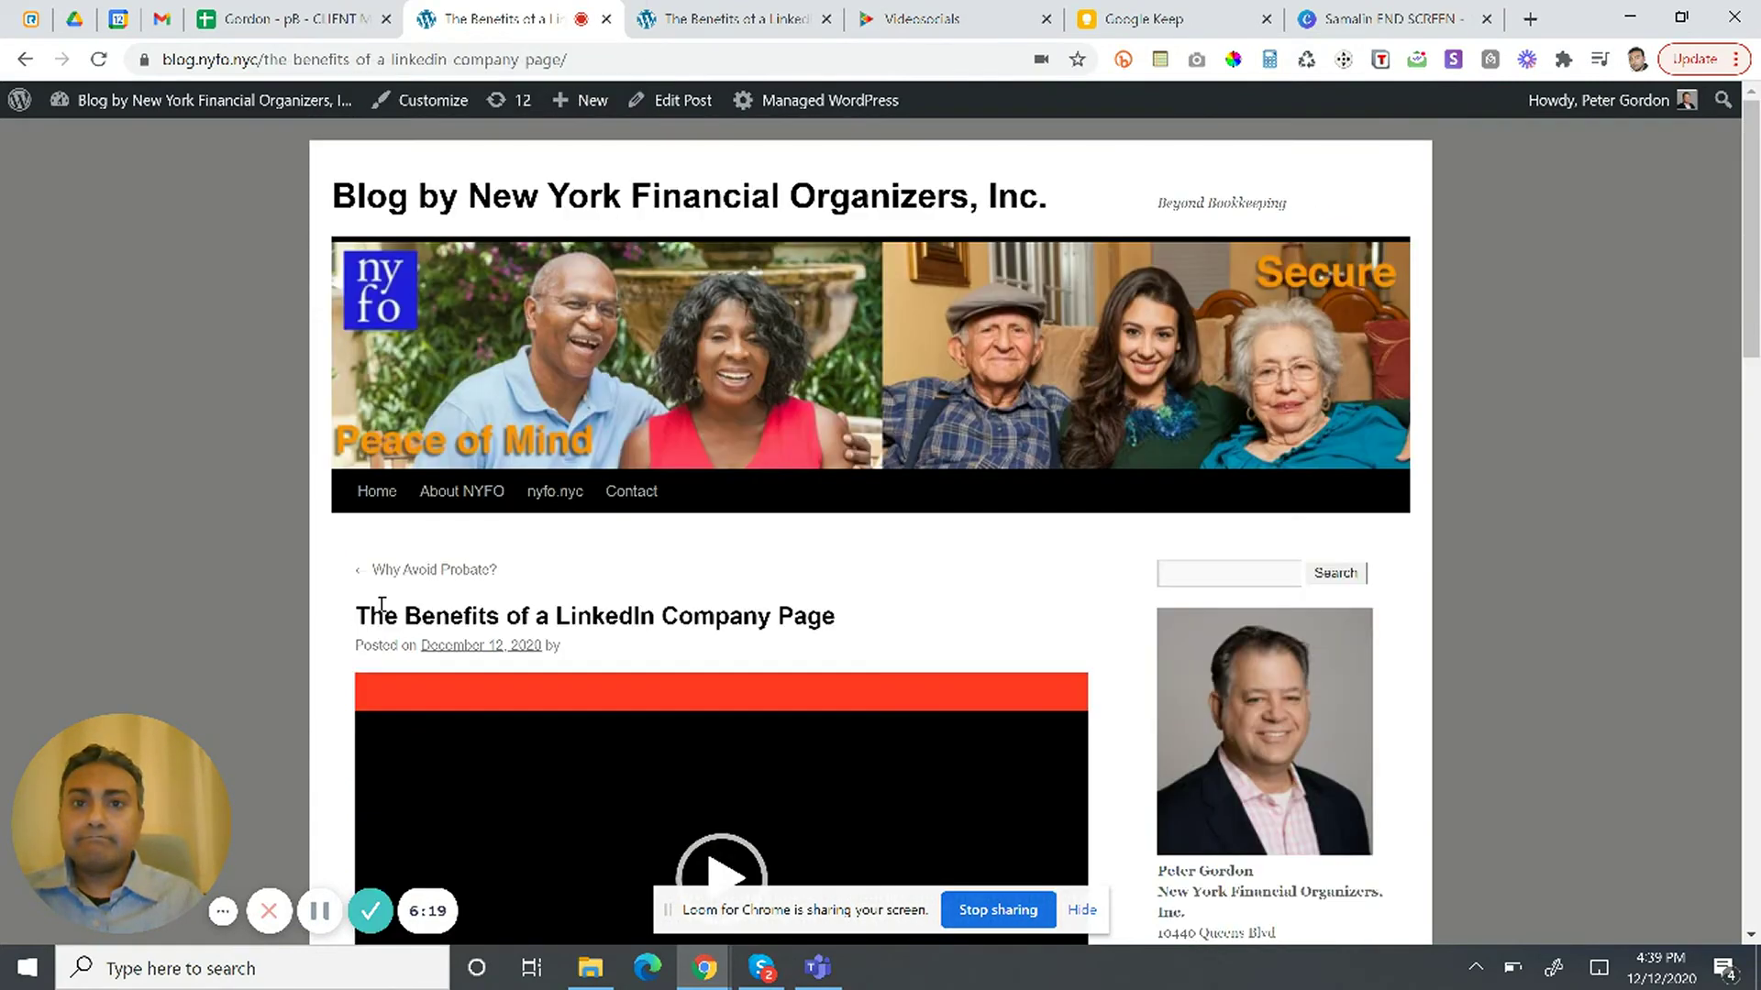
{"action": "scroll", "coordinate": [472, 465], "scroll_direction": "down", "scroll_amount": 7}
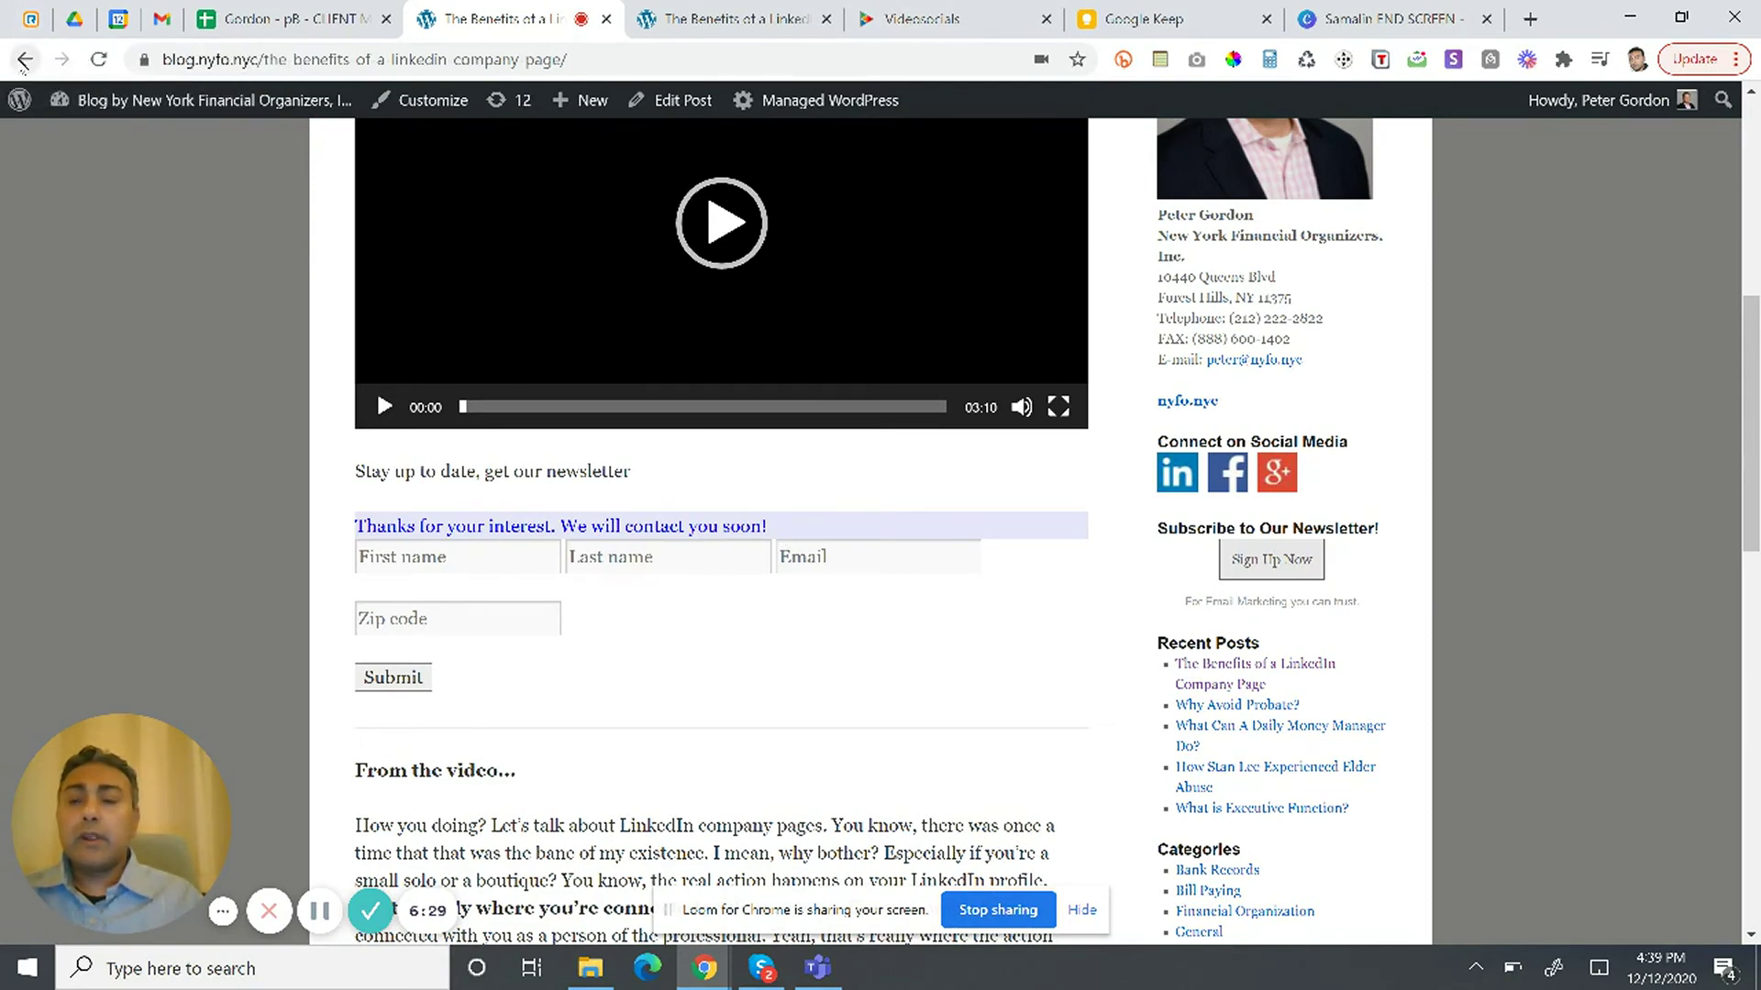
Step: Go back to the WordPress admin, open the Videosocials contact list and export it to CSV
{"action": "left_click", "coordinate": [24, 60]}
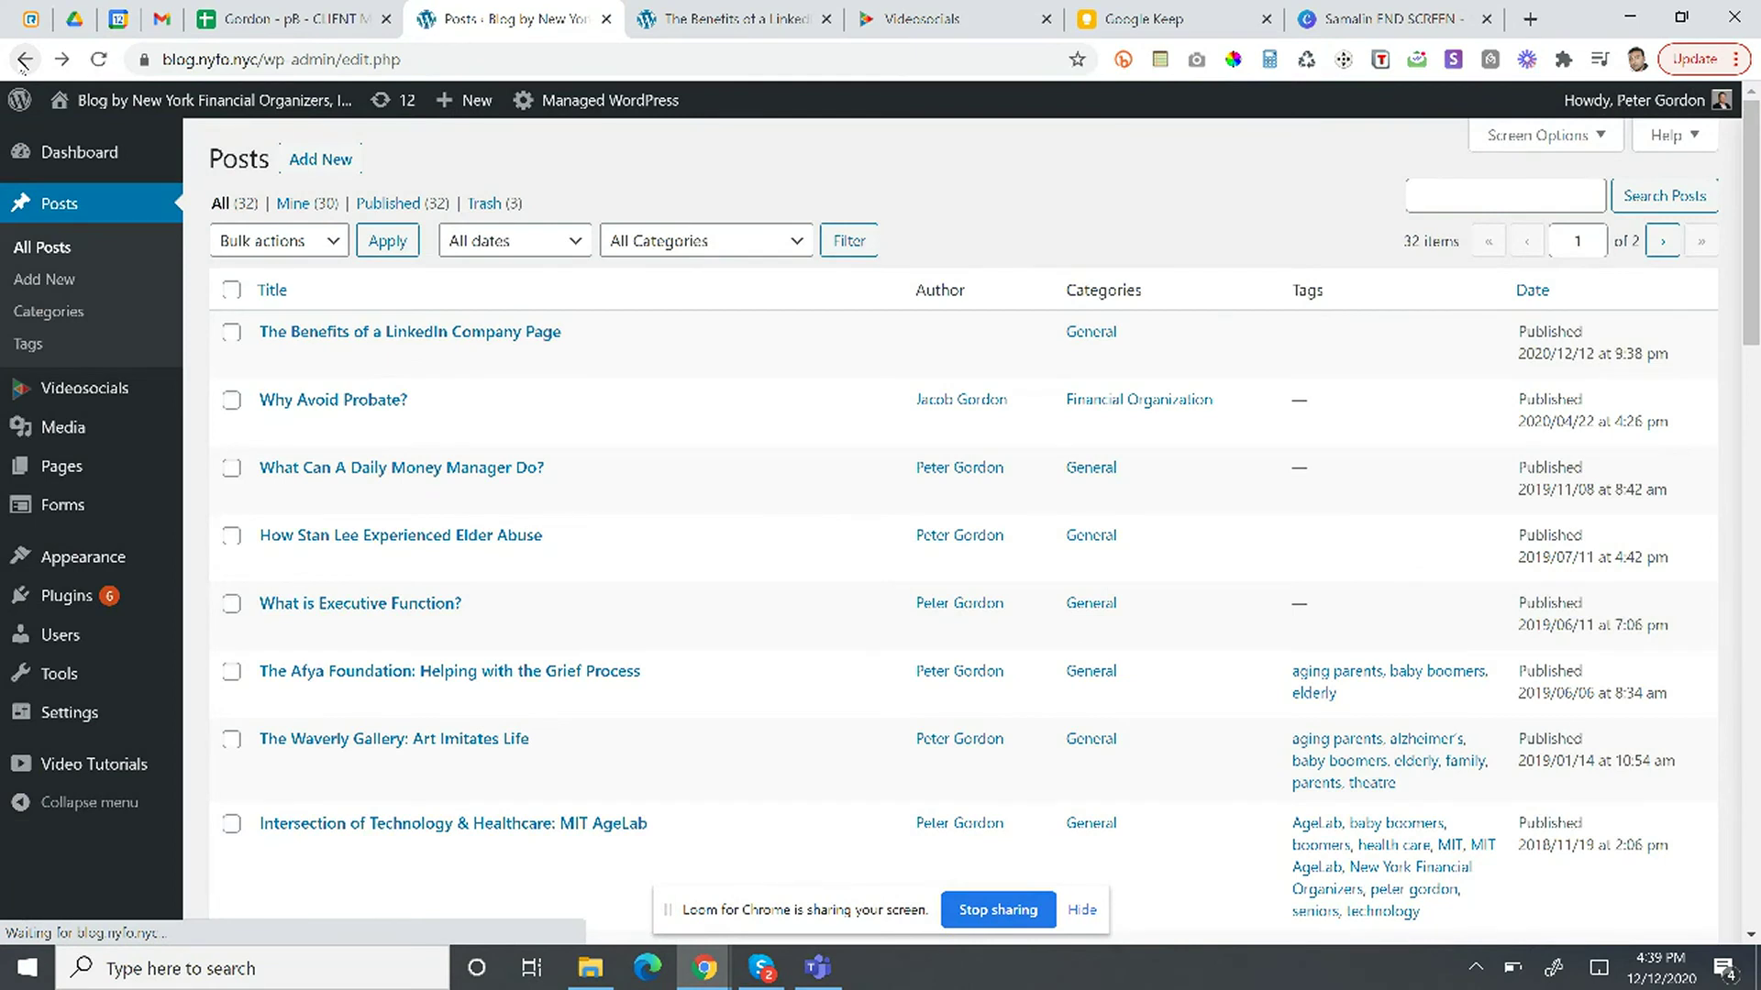
{"action": "mouse_move", "coordinate": [114, 401]}
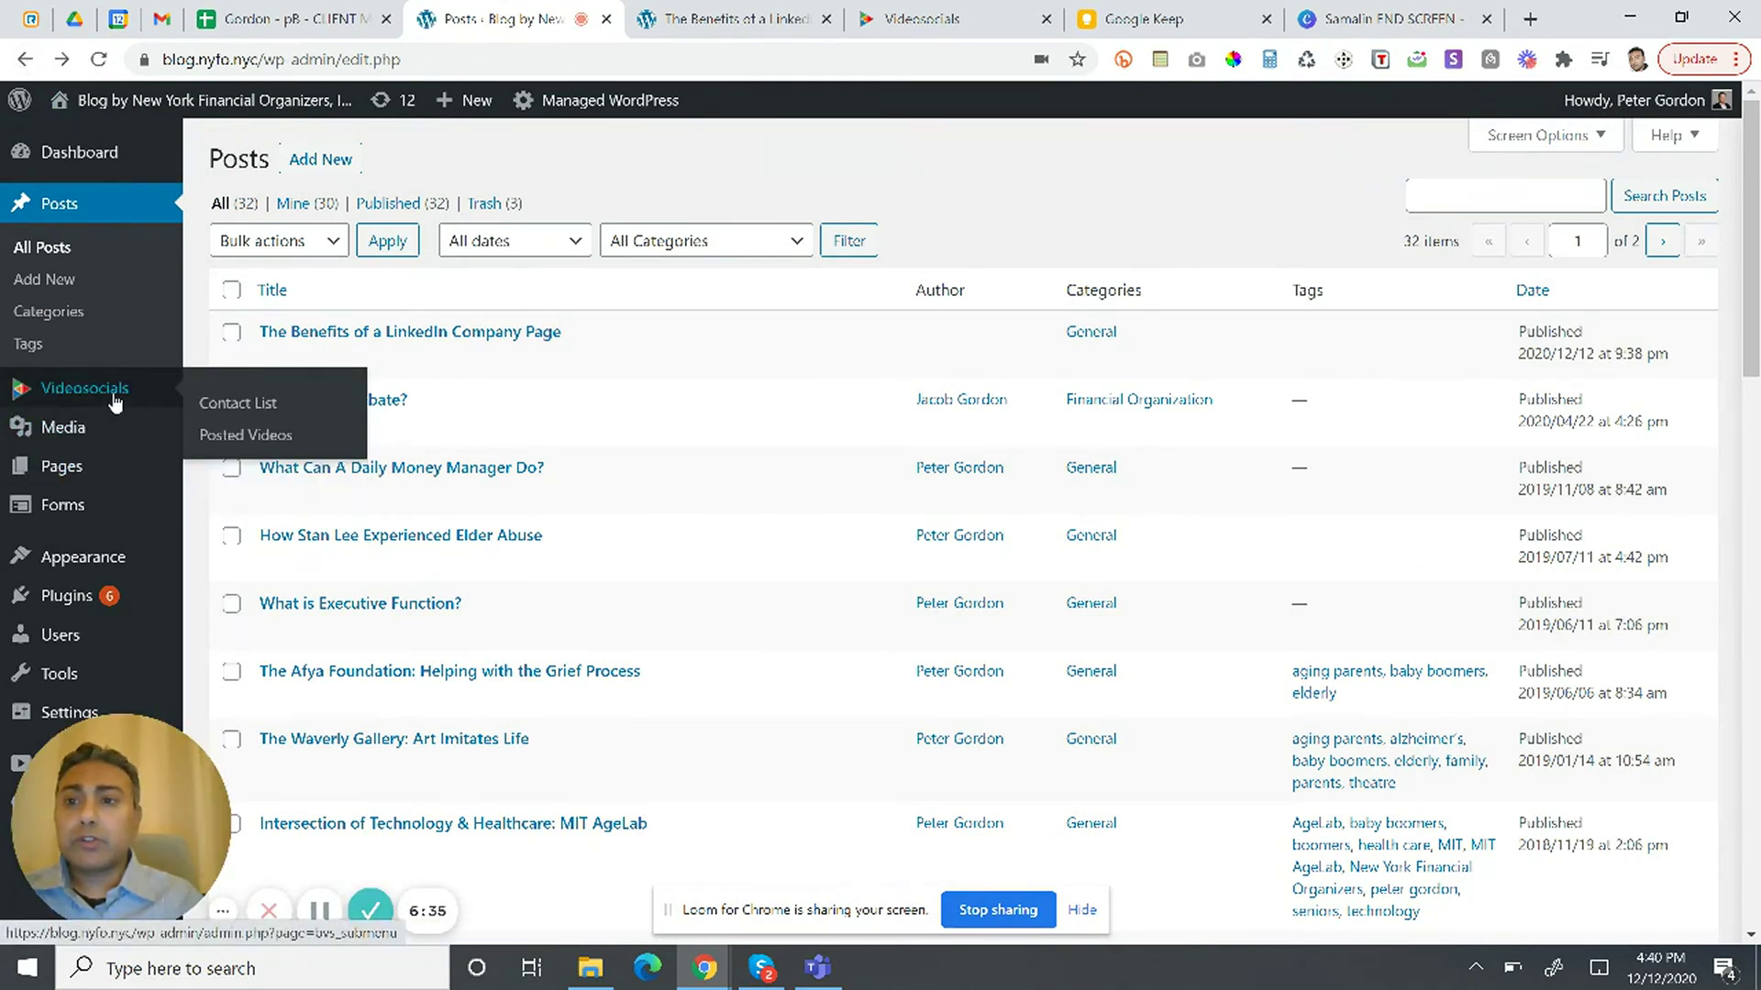
{"action": "left_click", "coordinate": [235, 408]}
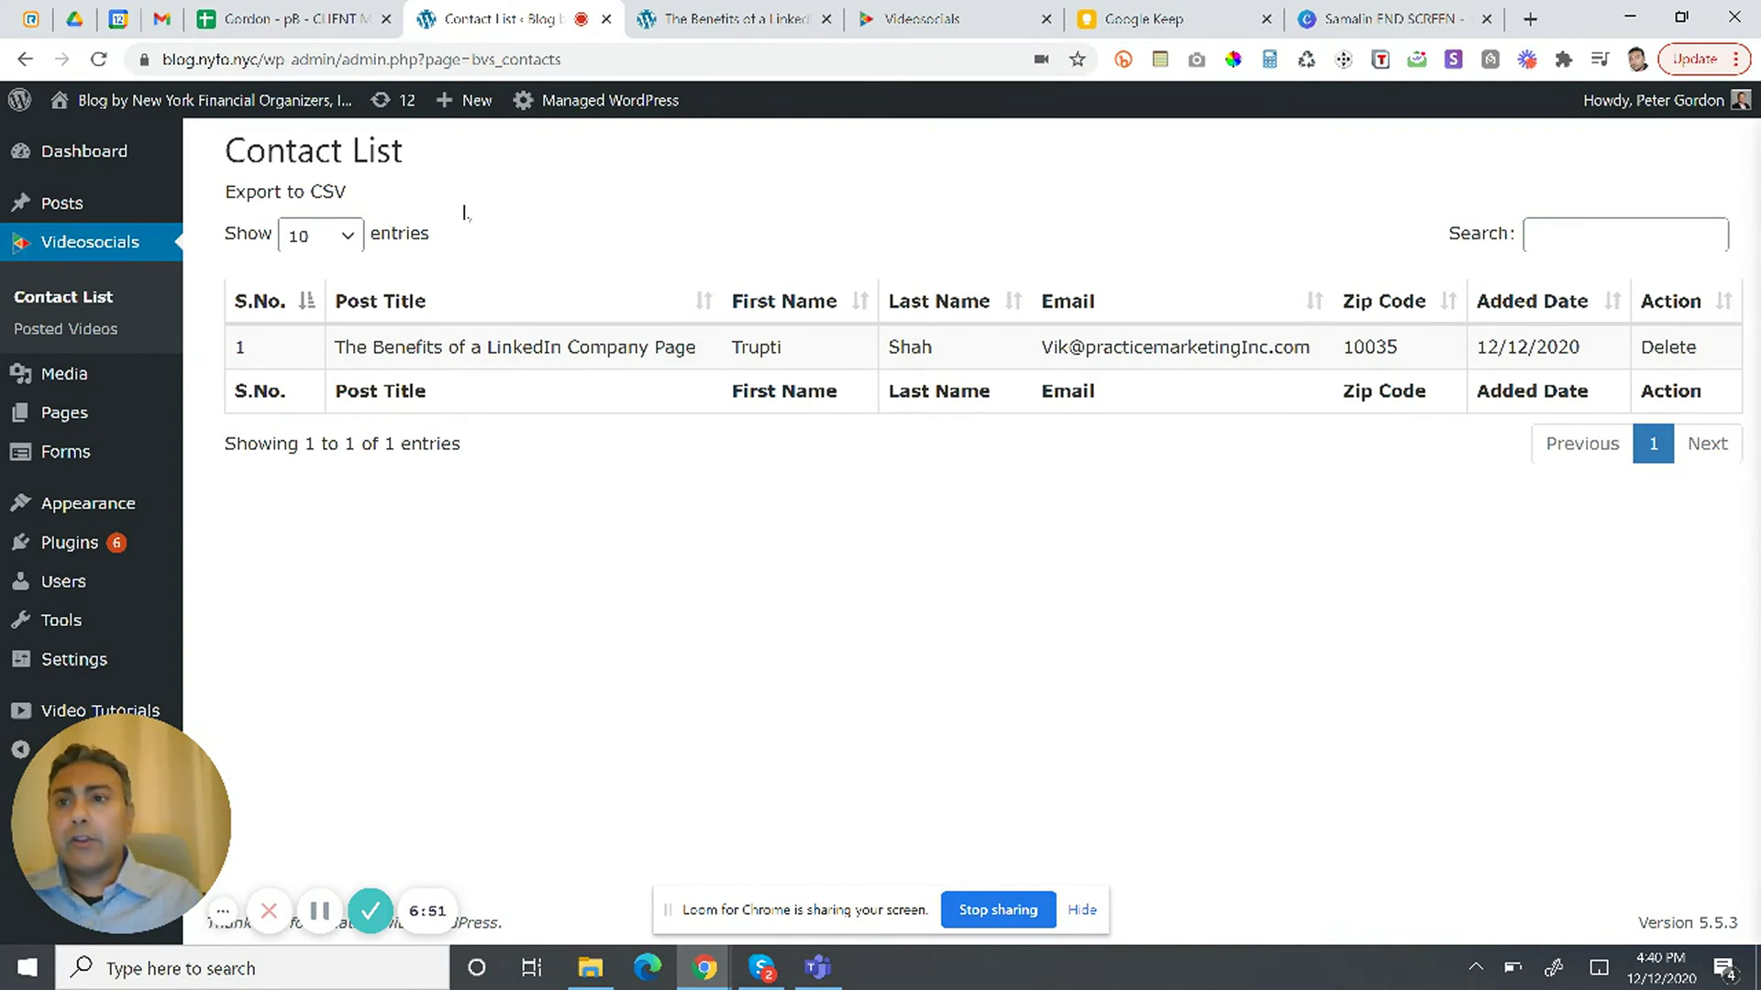
{"action": "left_click", "coordinate": [340, 196]}
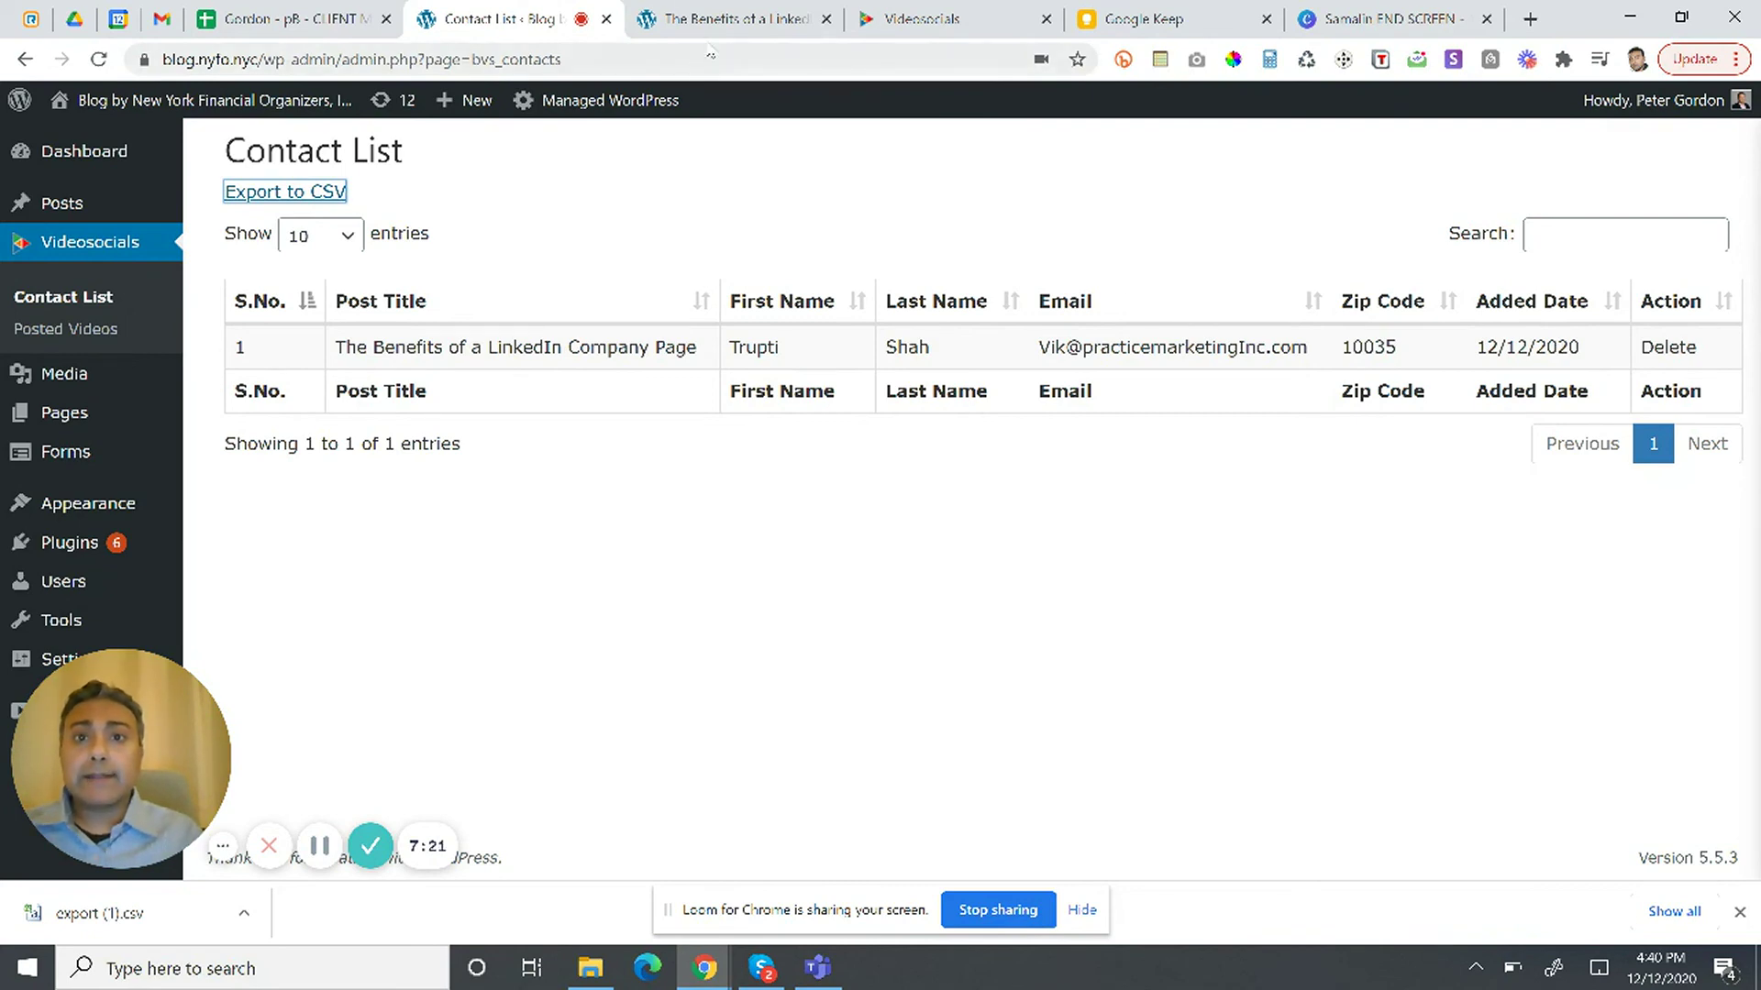
Step: Switch to the other open copy of the published post, clear the text highlight and review its video, newsletter form and article
{"action": "left_click", "coordinate": [716, 15]}
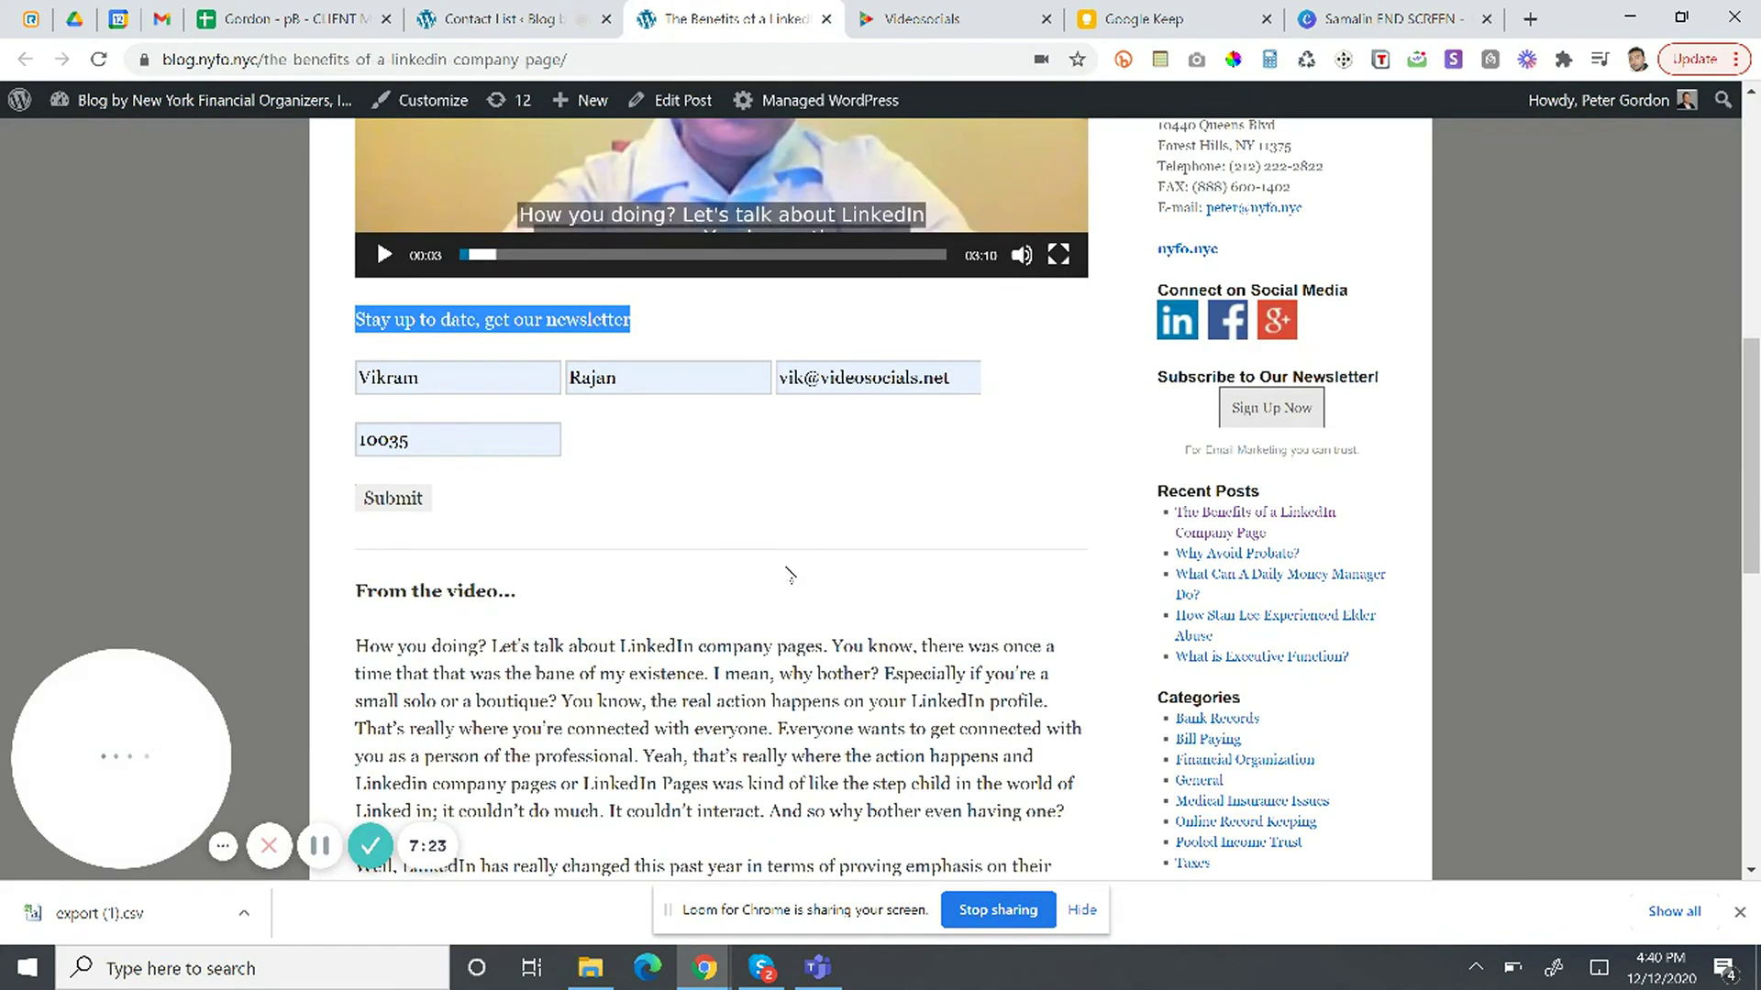
{"action": "left_click", "coordinate": [904, 530]}
{"action": "scroll", "coordinate": [904, 531], "scroll_direction": "up", "scroll_amount": 2}
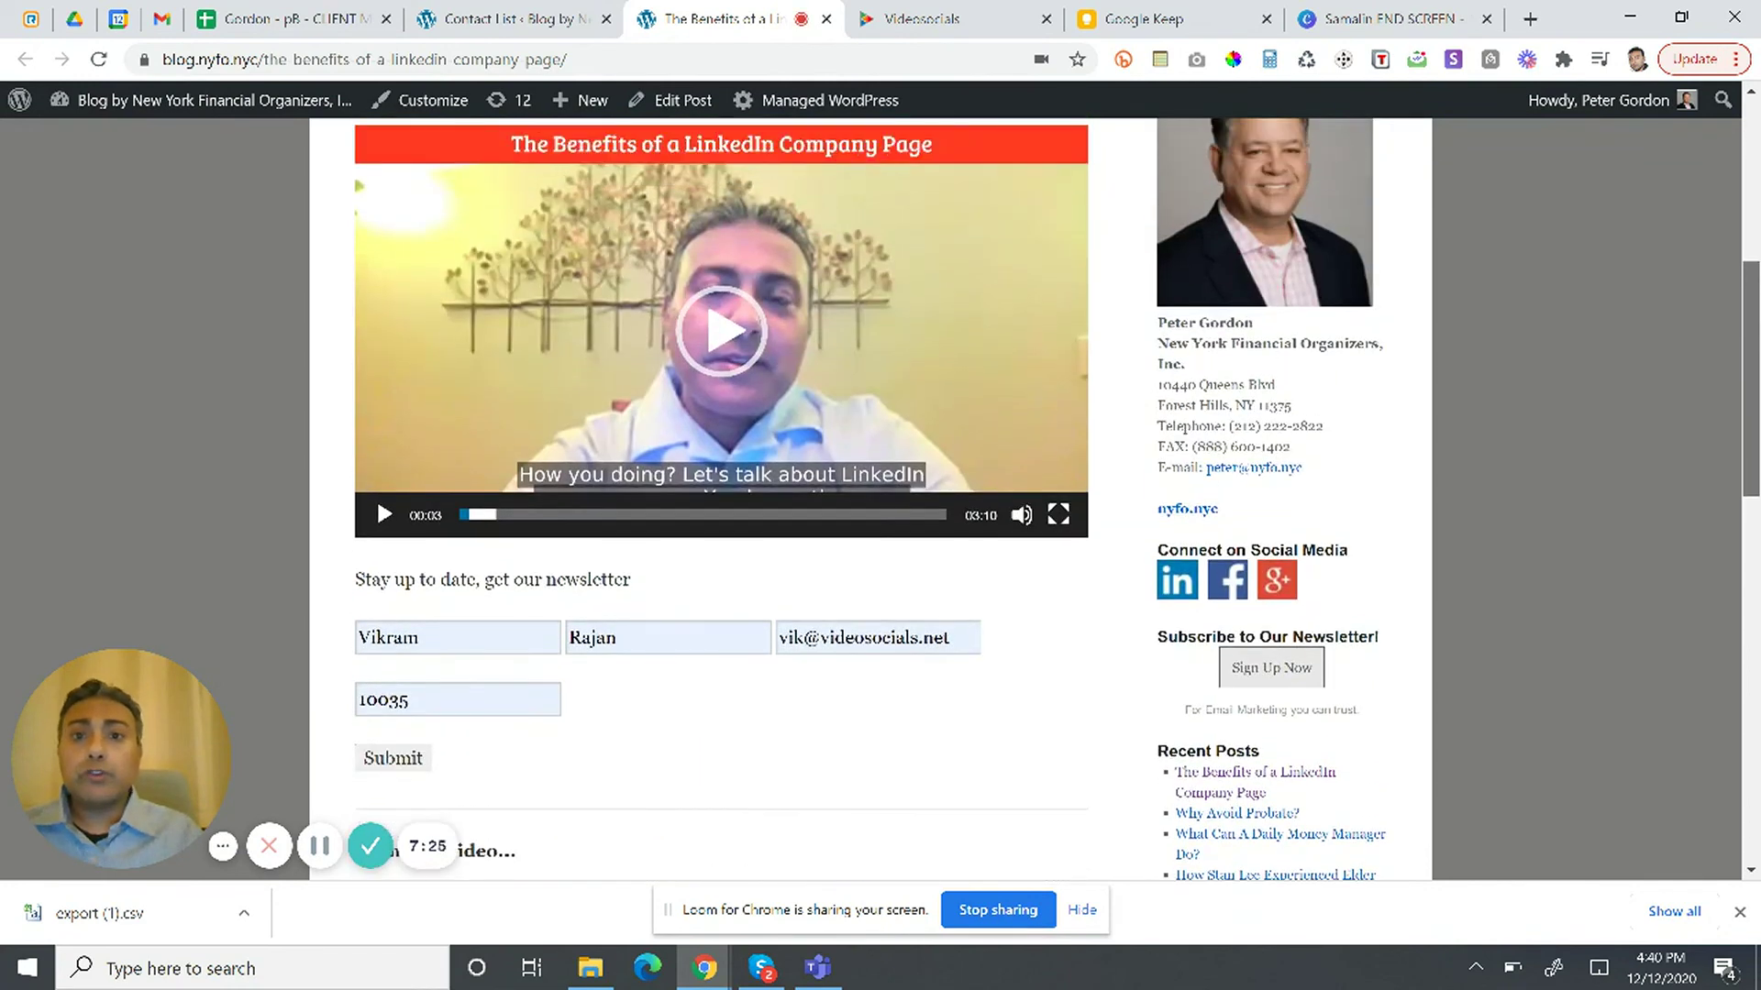
{"action": "scroll", "coordinate": [1555, 437], "scroll_direction": "down", "scroll_amount": 2}
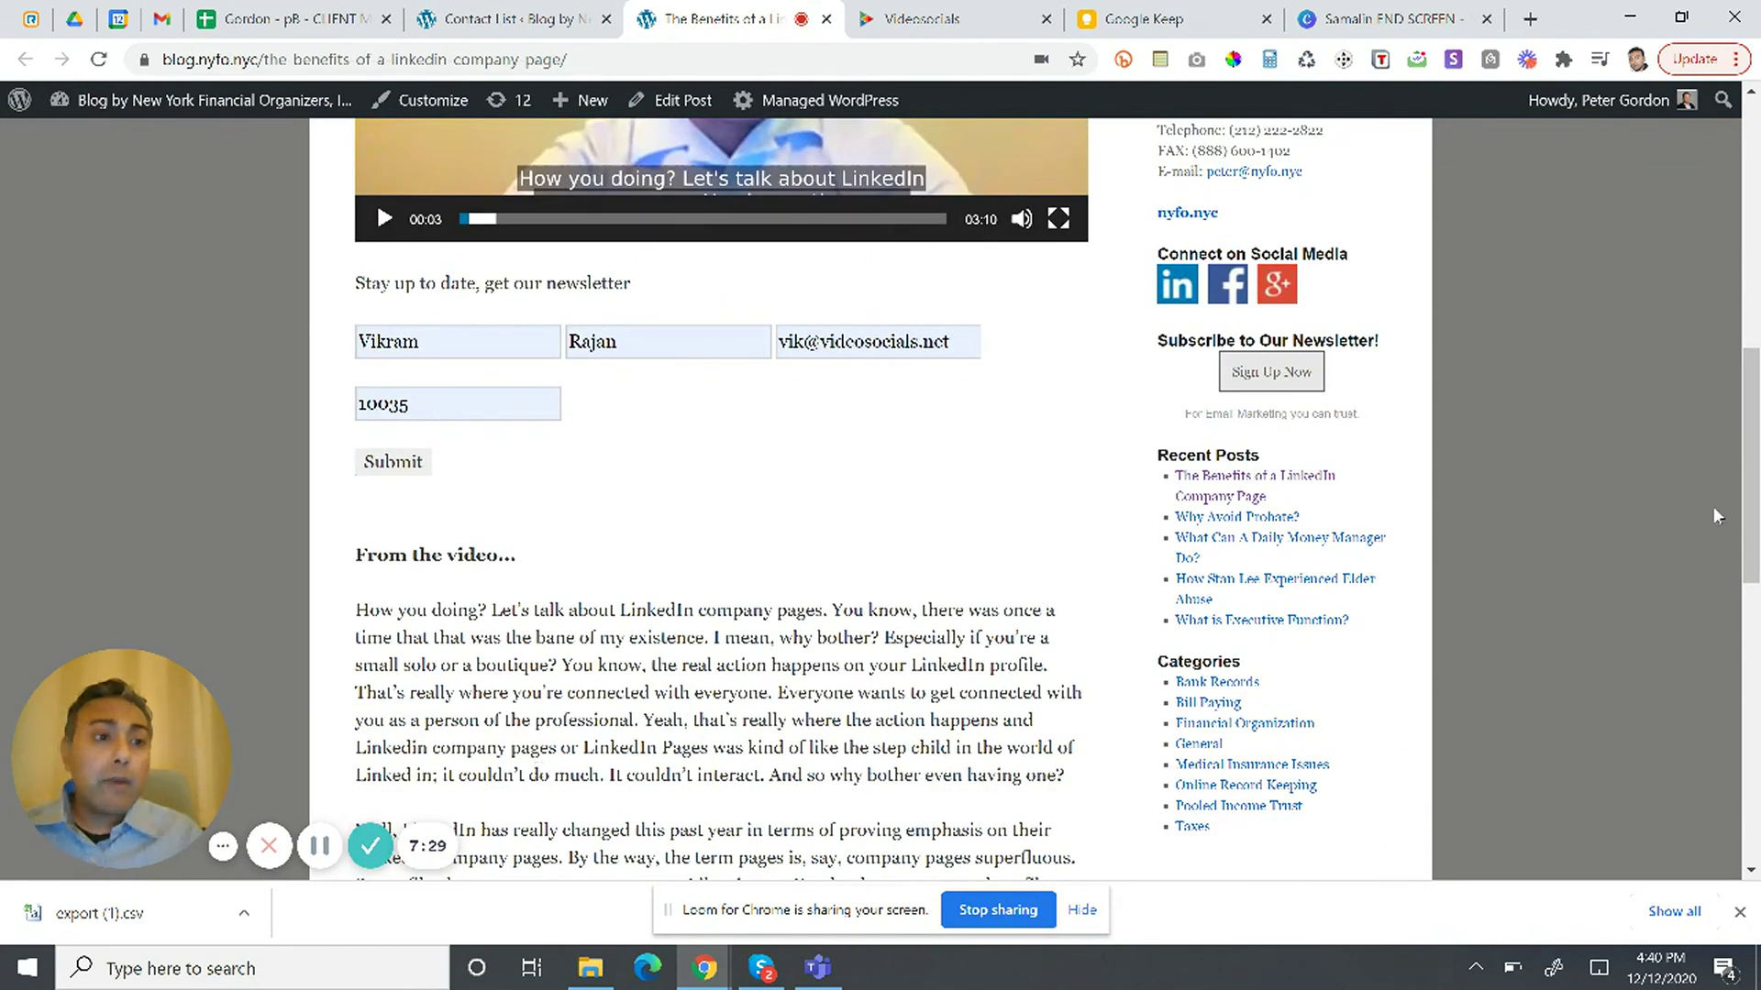
{"action": "scroll", "coordinate": [1750, 506], "scroll_direction": "up", "scroll_amount": 1}
{"action": "scroll", "coordinate": [1750, 506], "scroll_direction": "up", "scroll_amount": 1}
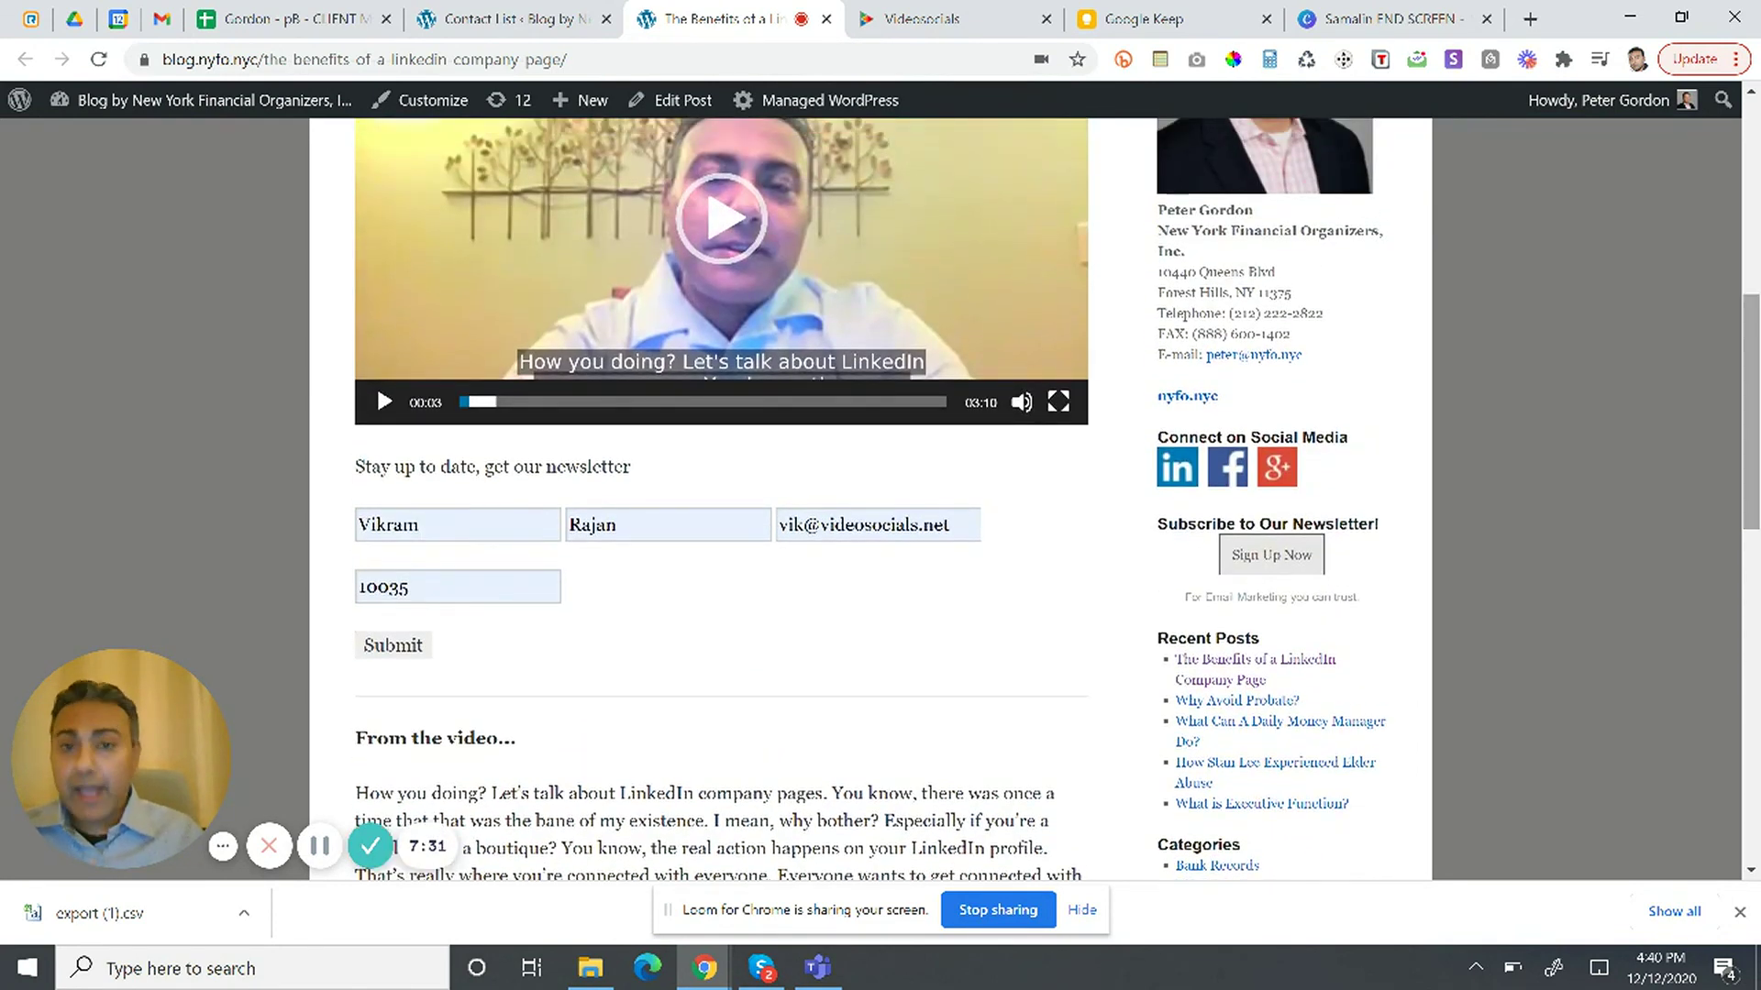
{"action": "scroll", "coordinate": [1750, 458], "scroll_direction": "up", "scroll_amount": 2}
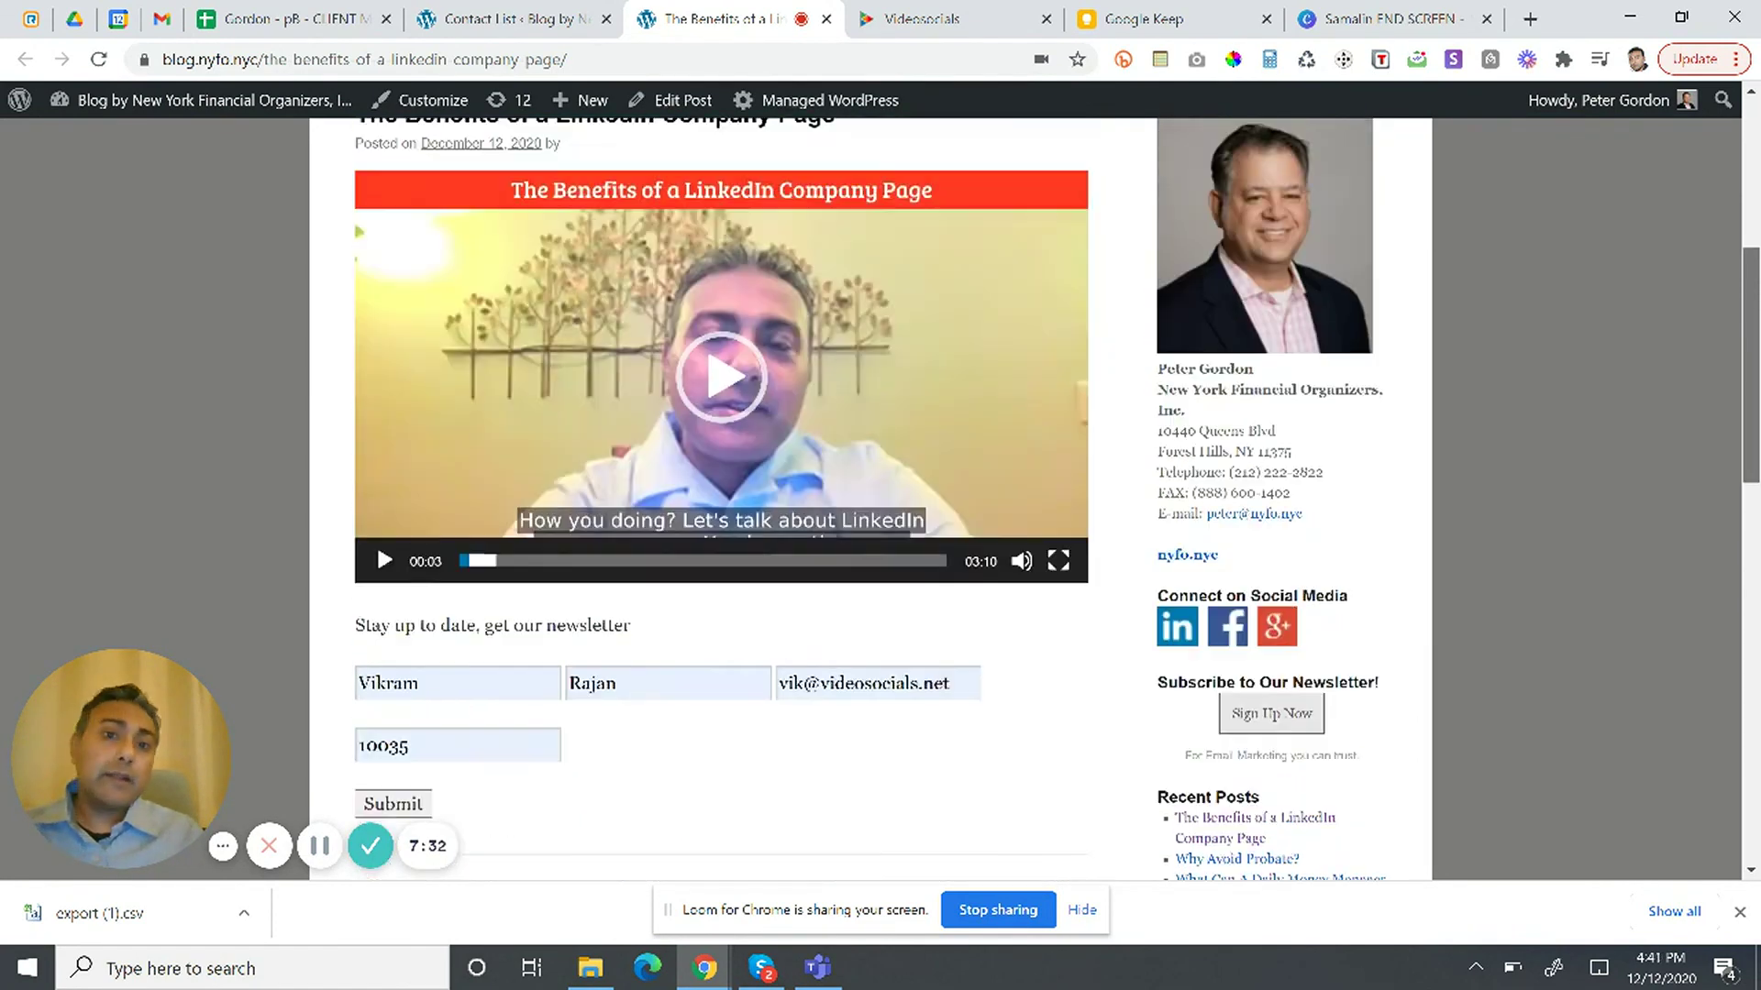